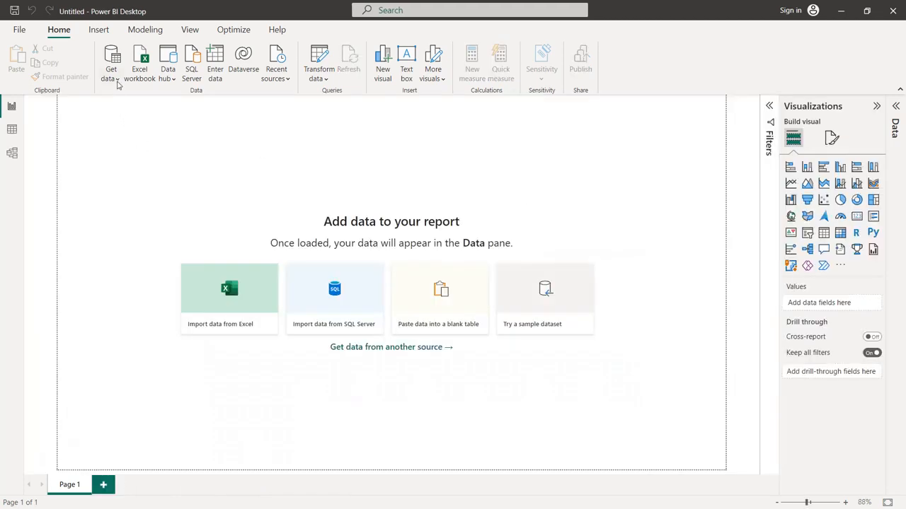
# Import the text/CSV file netflix_titles.csv and load it after checking its columns in the preview
pyautogui.click(118, 84)
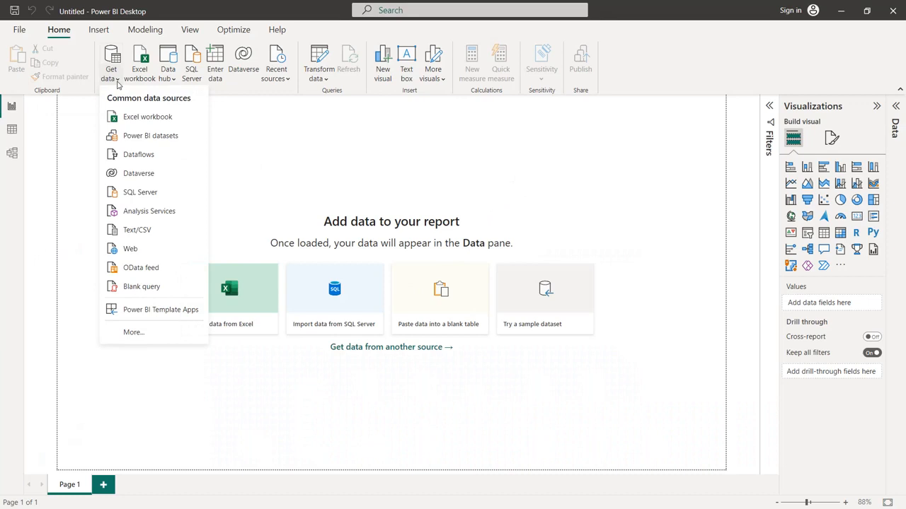
pyautogui.click(136, 230)
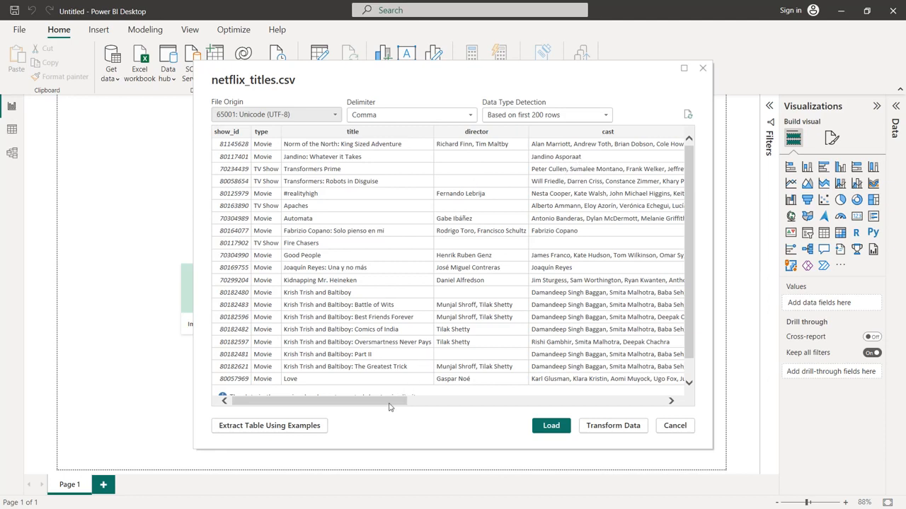
pyautogui.moveTo(388, 406); pyautogui.dragTo(490, 405)
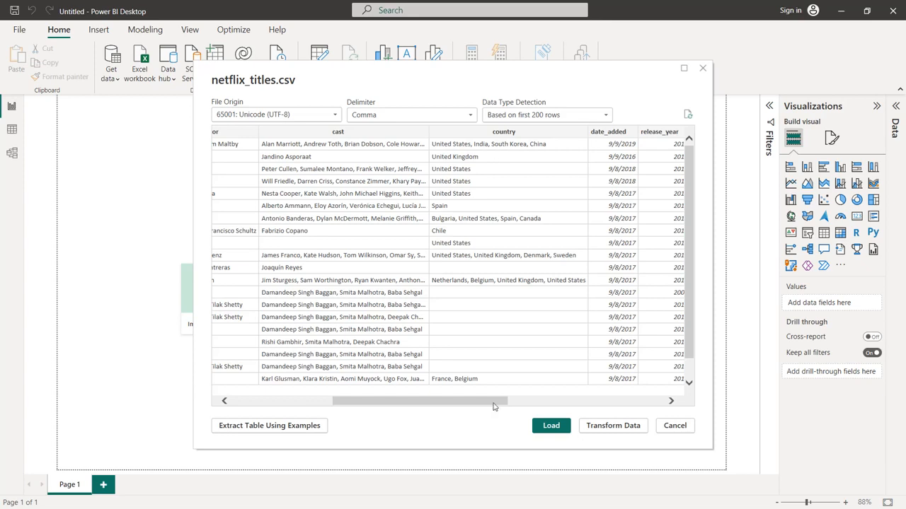
pyautogui.moveTo(494, 407); pyautogui.dragTo(609, 401)
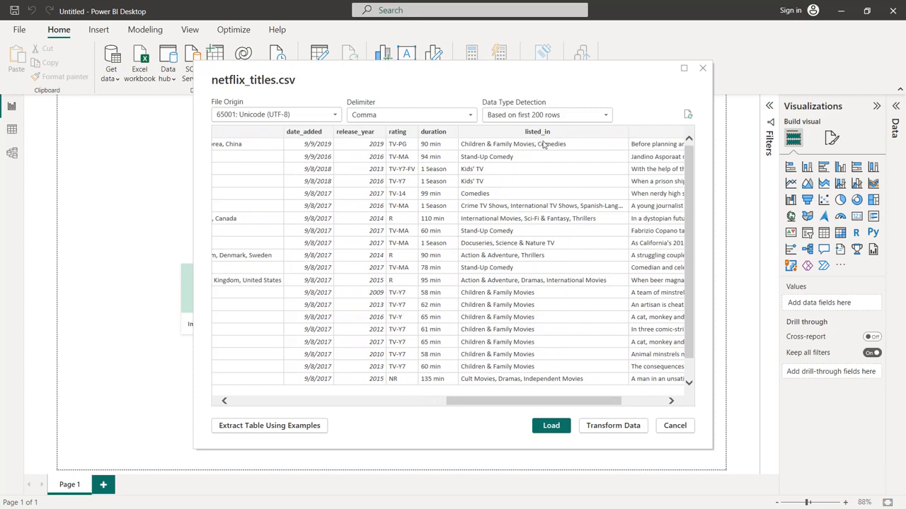
pyautogui.moveTo(574, 400); pyautogui.dragTo(639, 408)
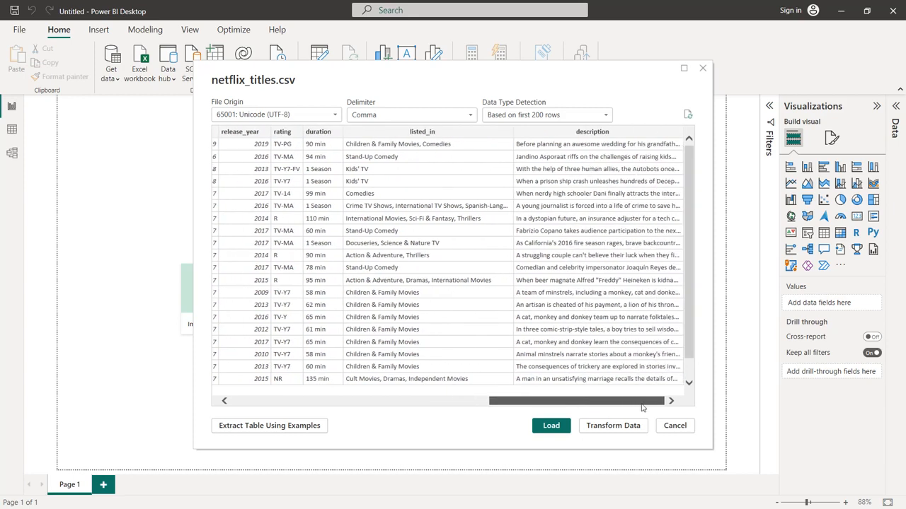
pyautogui.click(542, 429)
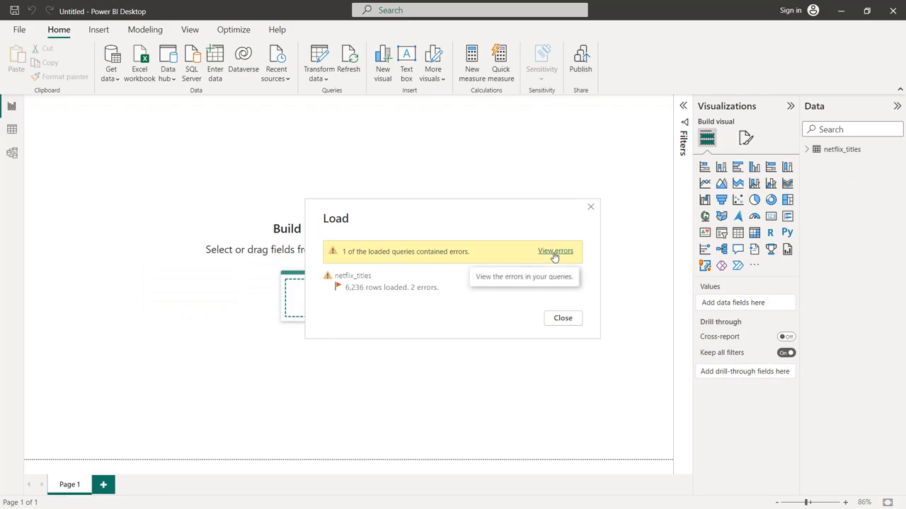
# Remove the rows with errors from the netflix_titles load-errors query, apply the changes and look over the loaded table
pyautogui.click(555, 252)
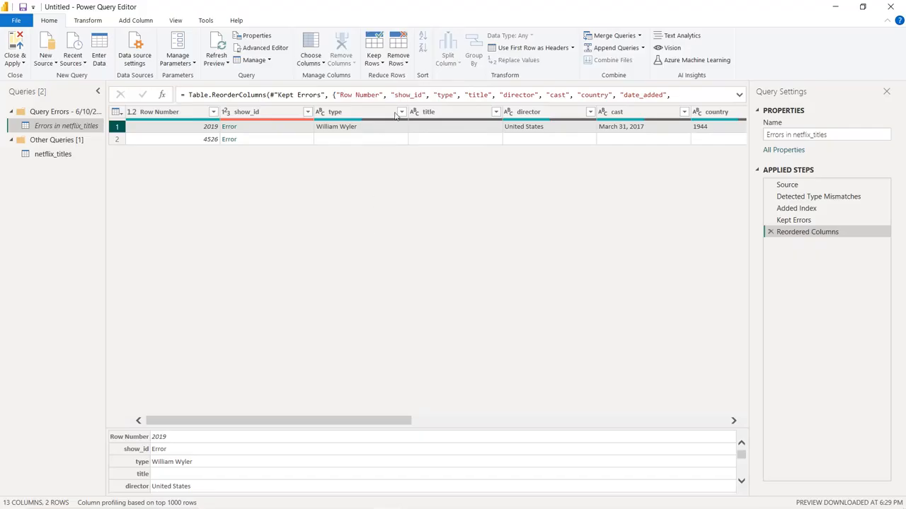
pyautogui.click(406, 66)
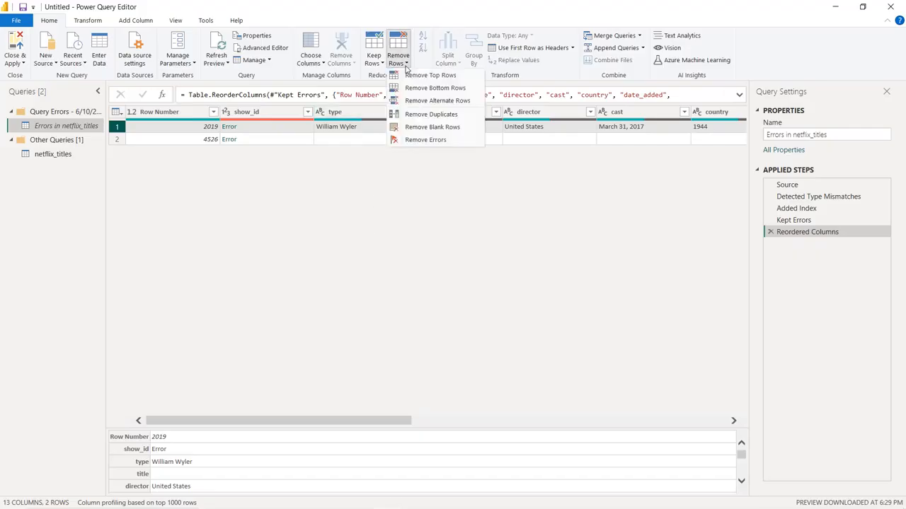
pyautogui.click(426, 140)
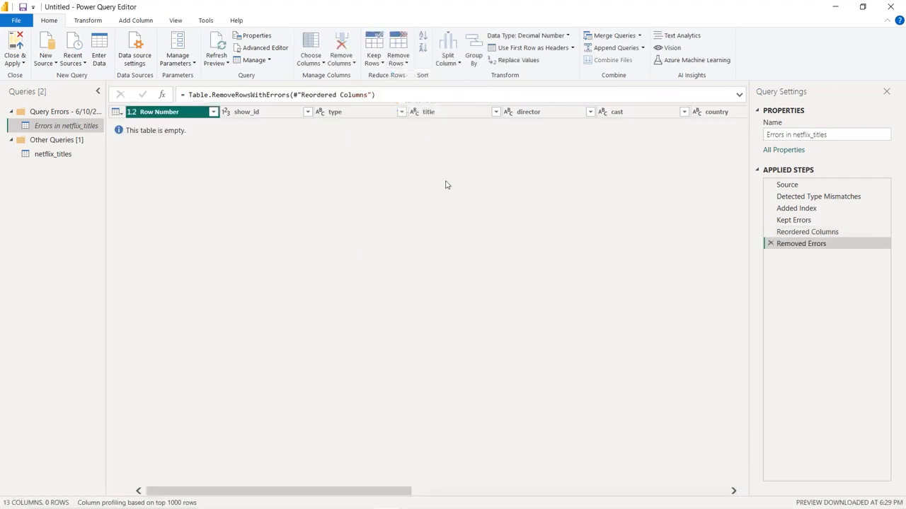
pyautogui.click(889, 8)
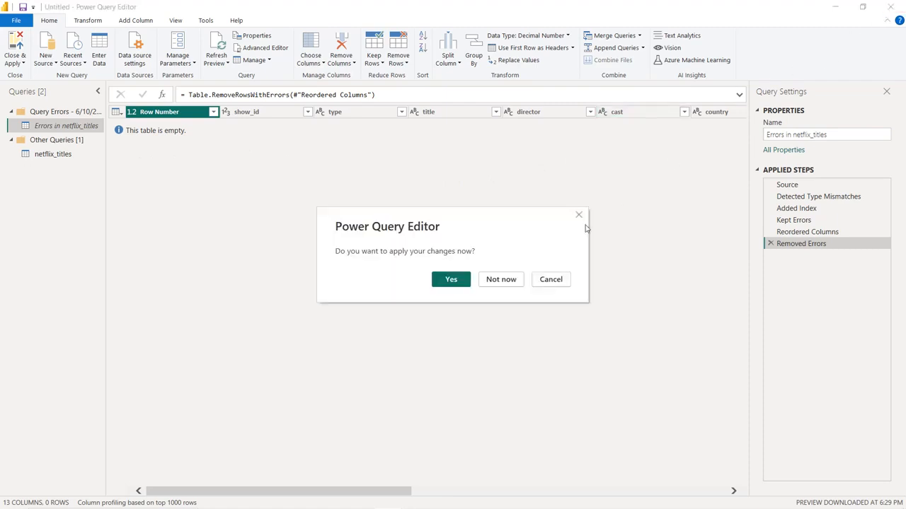
pyautogui.click(454, 285)
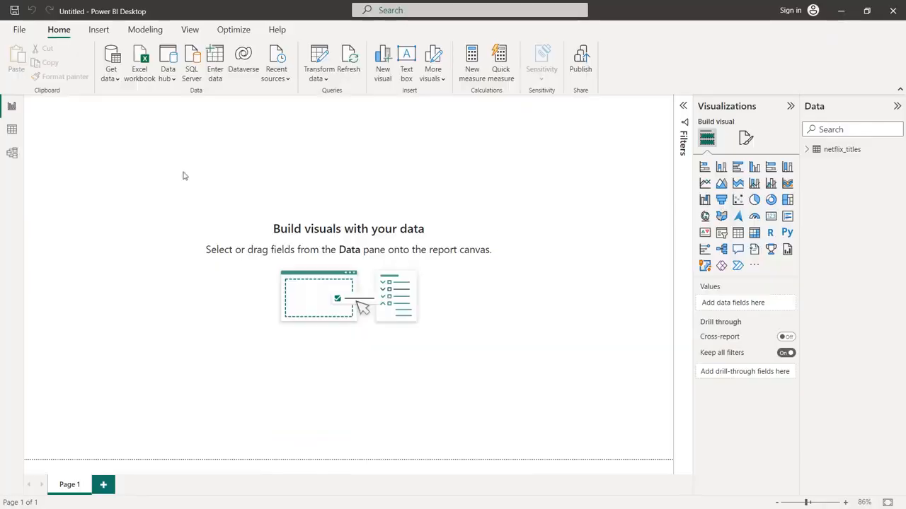
pyautogui.click(12, 130)
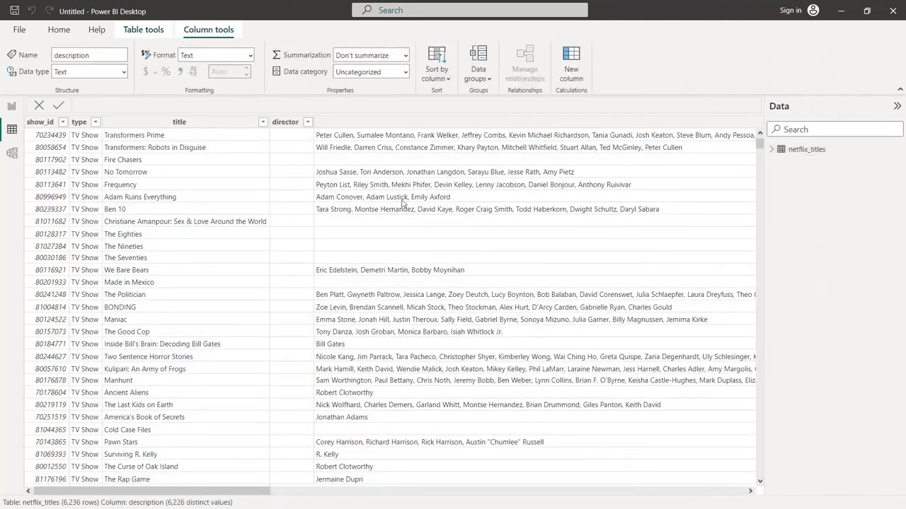
pyautogui.click(16, 110)
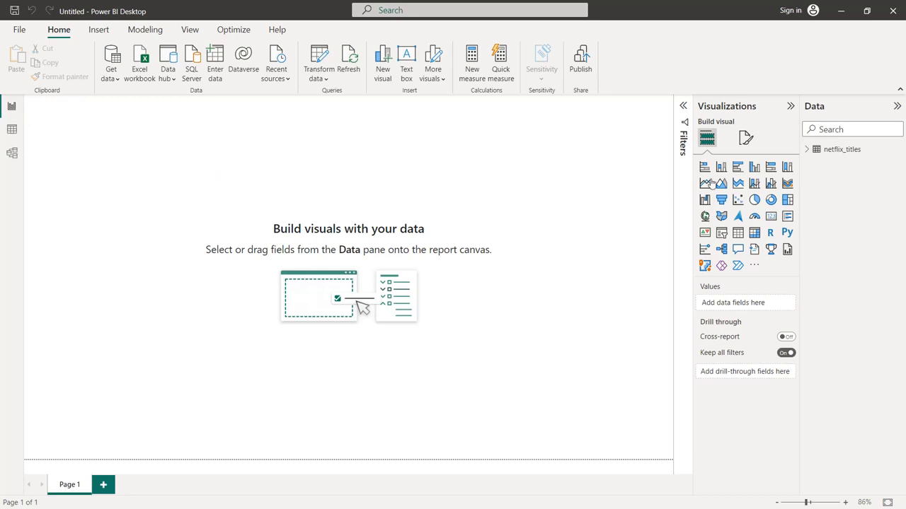
# Set the report page's canvas background to black with 0% transparency
pyautogui.click(749, 140)
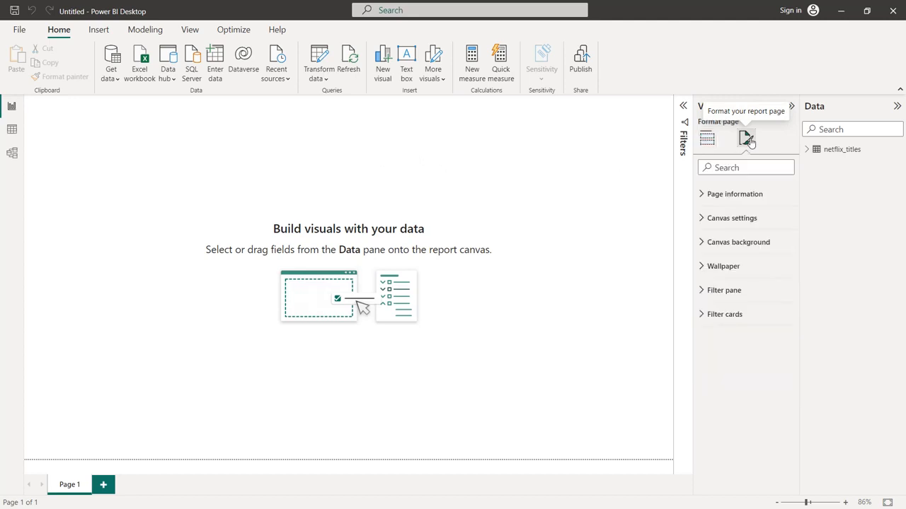
pyautogui.click(701, 244)
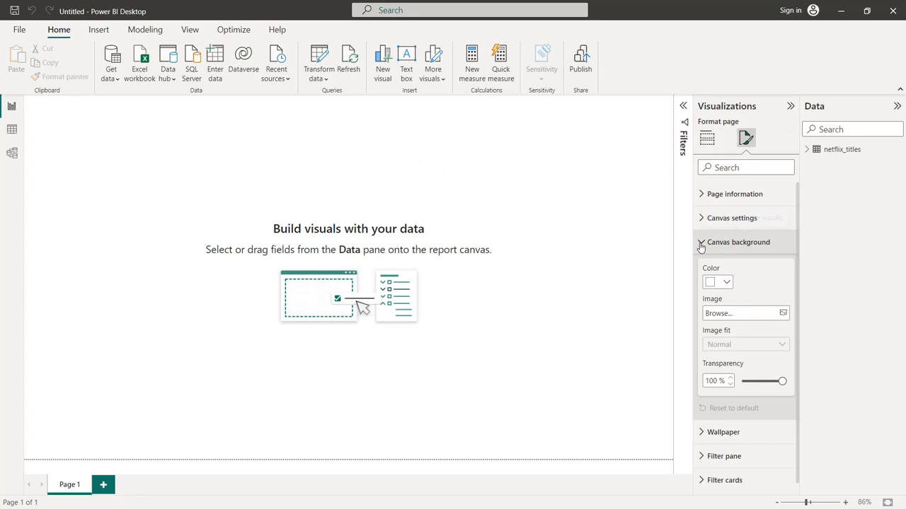
pyautogui.click(727, 285)
pyautogui.click(734, 322)
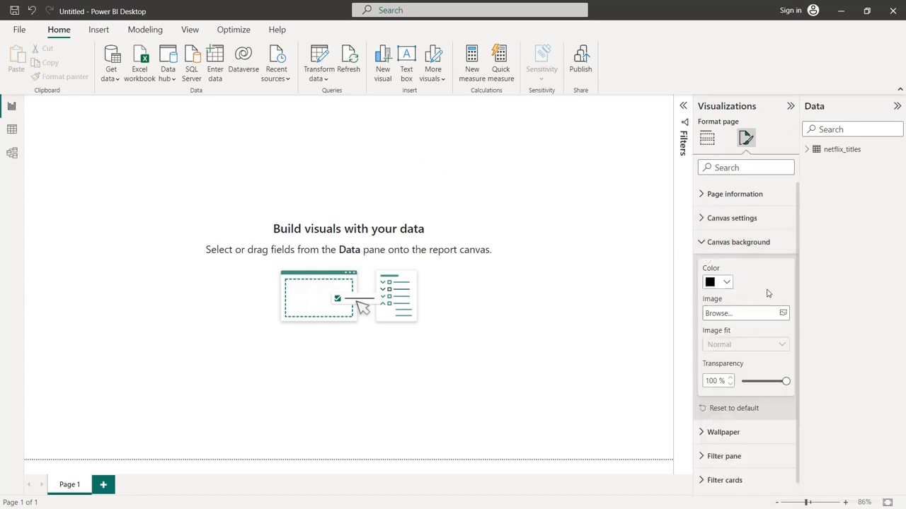
pyautogui.moveTo(785, 382); pyautogui.dragTo(737, 387)
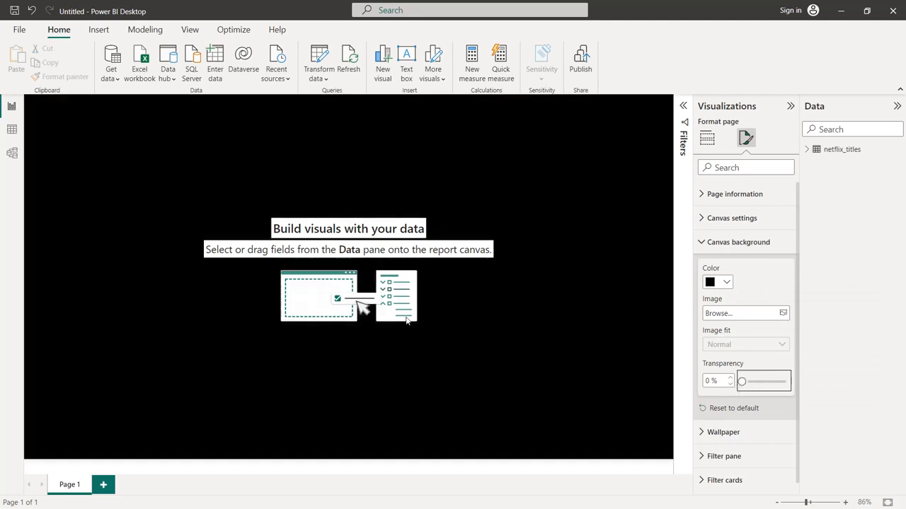
pyautogui.click(502, 297)
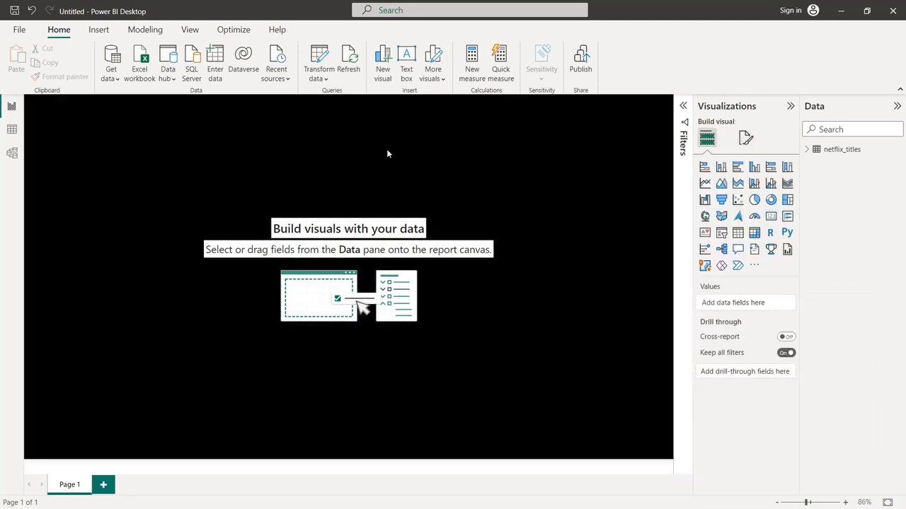
# Set the report's page view to Fit to page
pyautogui.click(190, 30)
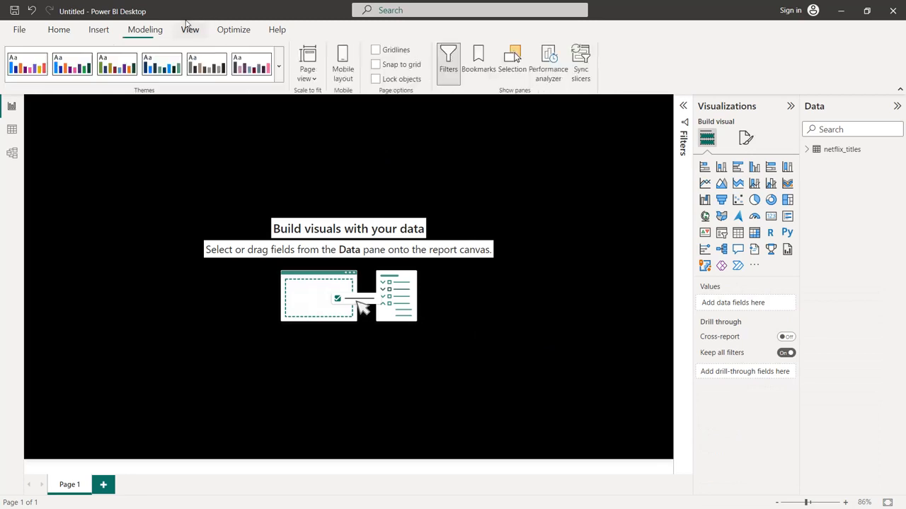
pyautogui.click(311, 72)
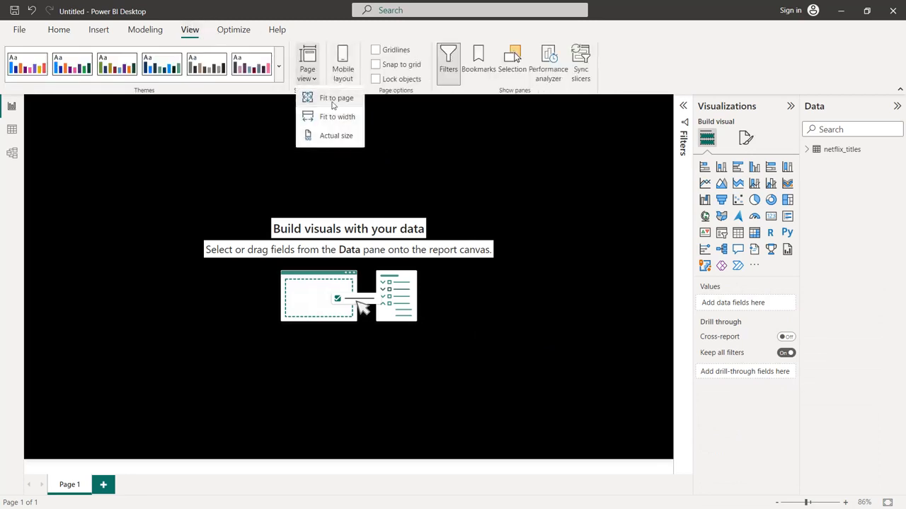
pyautogui.click(332, 105)
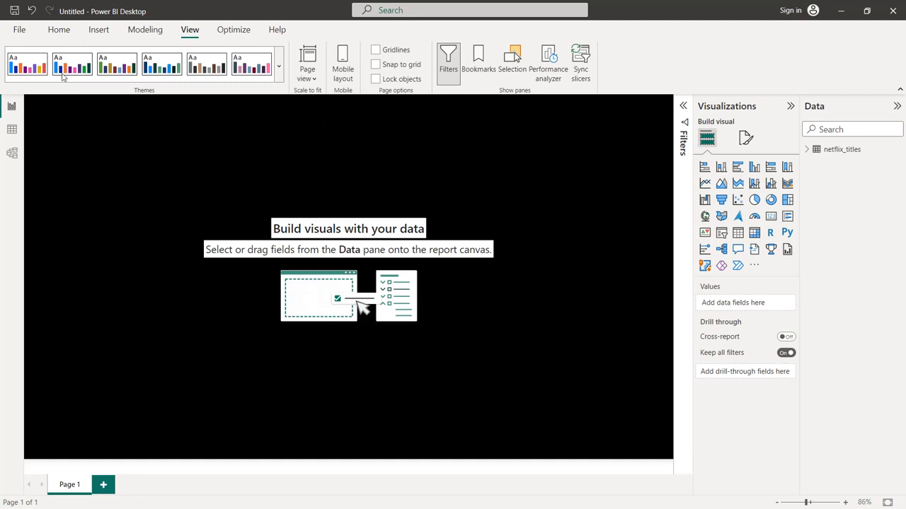
pyautogui.click(63, 36)
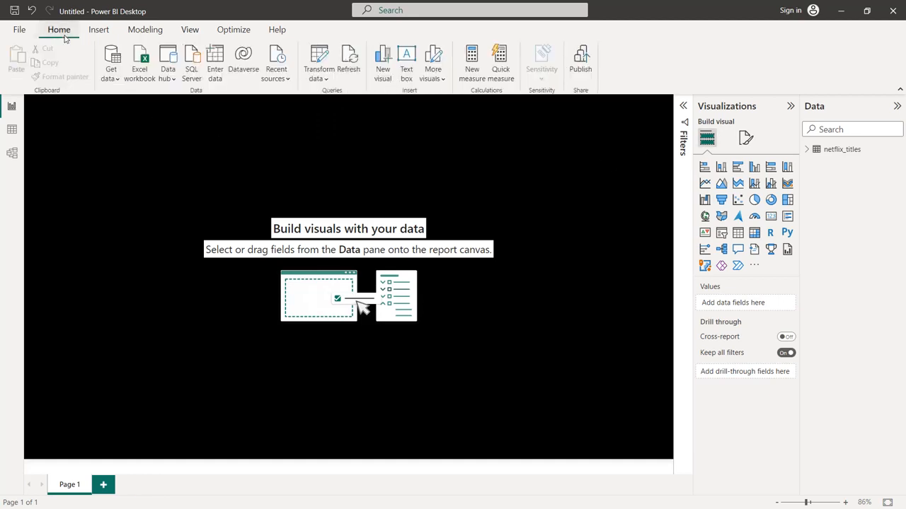
# Add the type field as a filter on all pages, keeping only TV Show and Movie
pyautogui.click(683, 107)
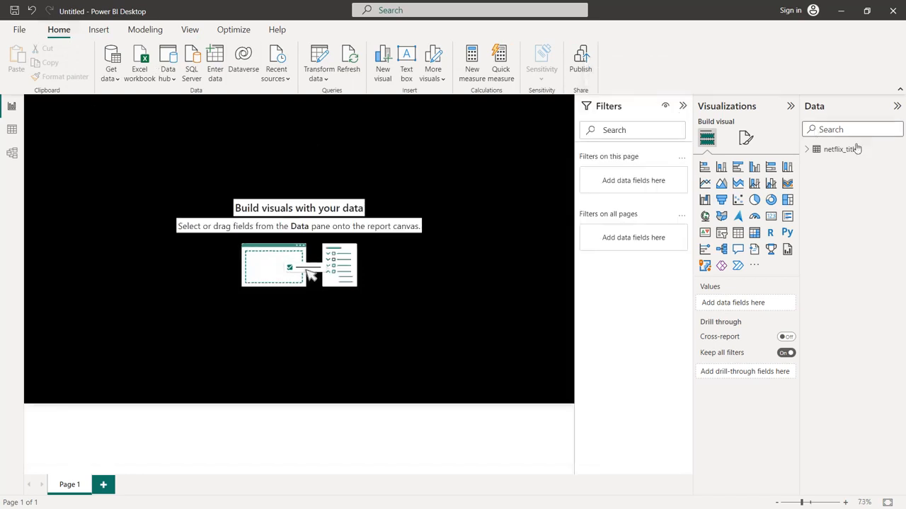
pyautogui.click(810, 151)
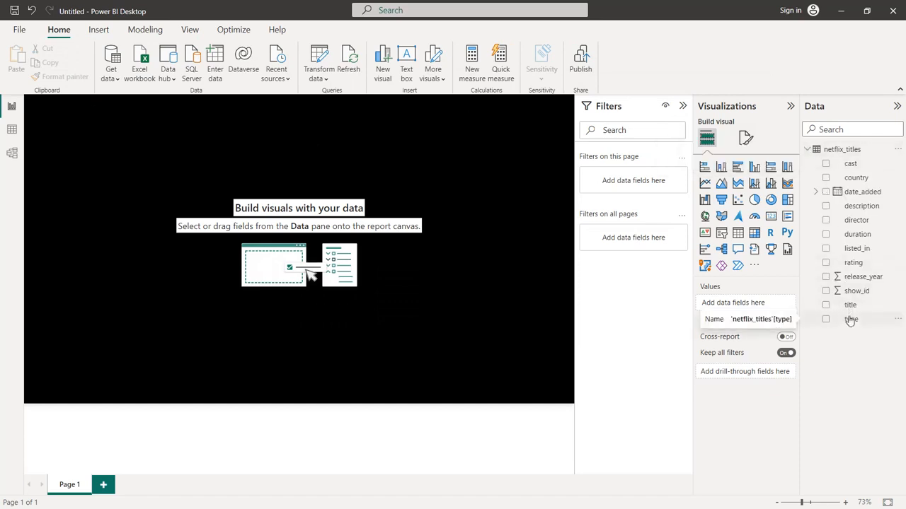
pyautogui.moveTo(851, 319); pyautogui.dragTo(629, 241)
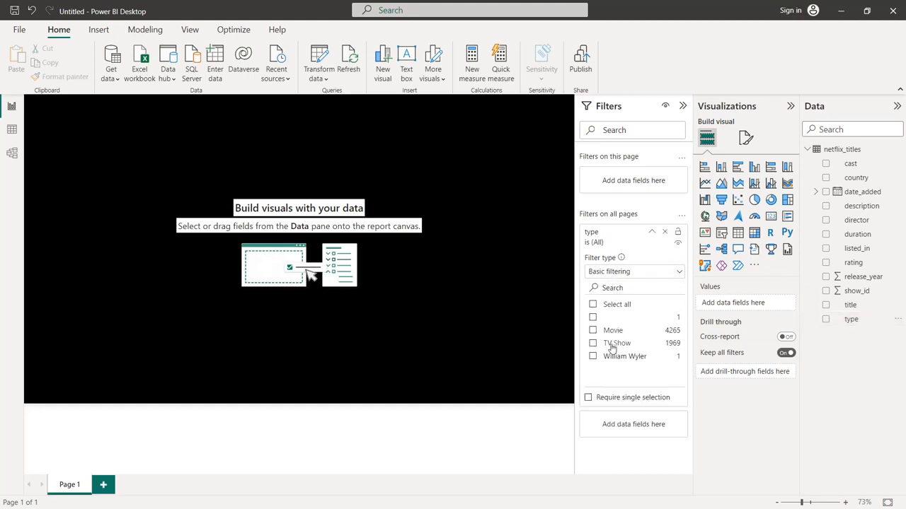
pyautogui.click(592, 344)
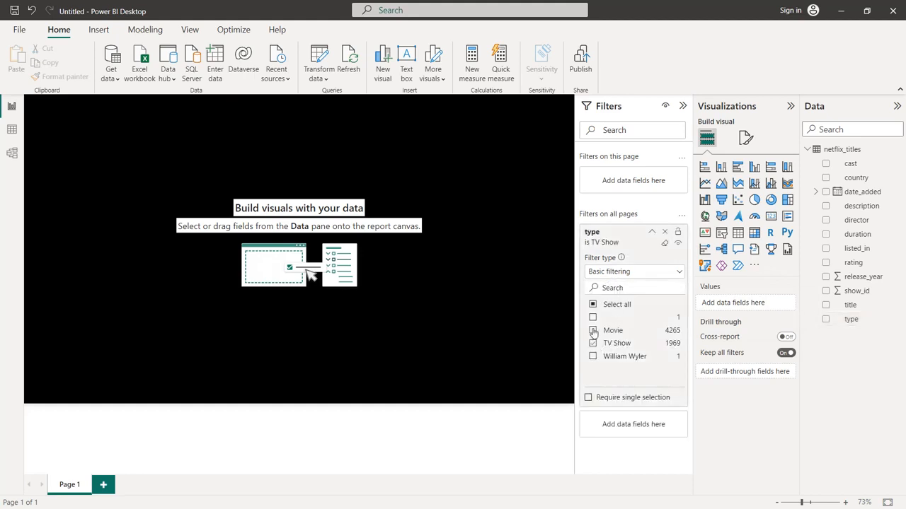
pyautogui.click(593, 331)
pyautogui.click(652, 234)
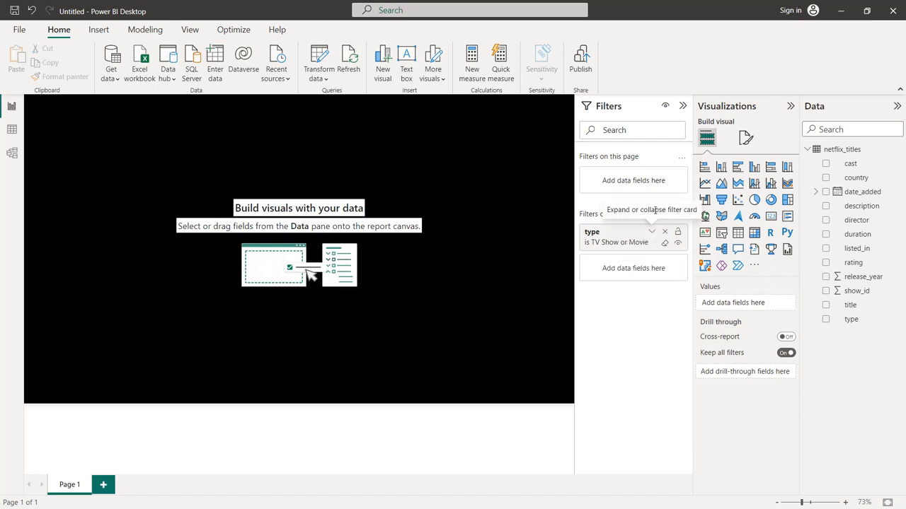
pyautogui.click(682, 106)
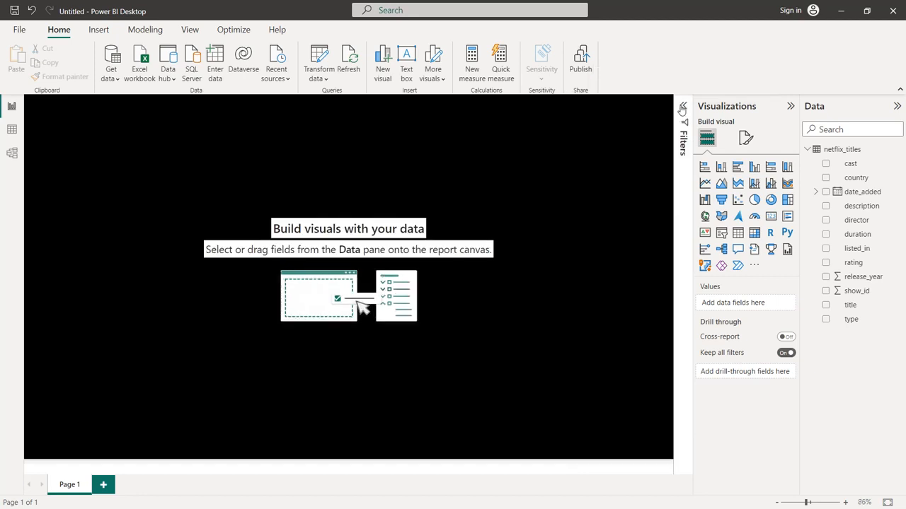
# Insert a donut chart showing the Count of show_id with type as its legend
pyautogui.click(771, 200)
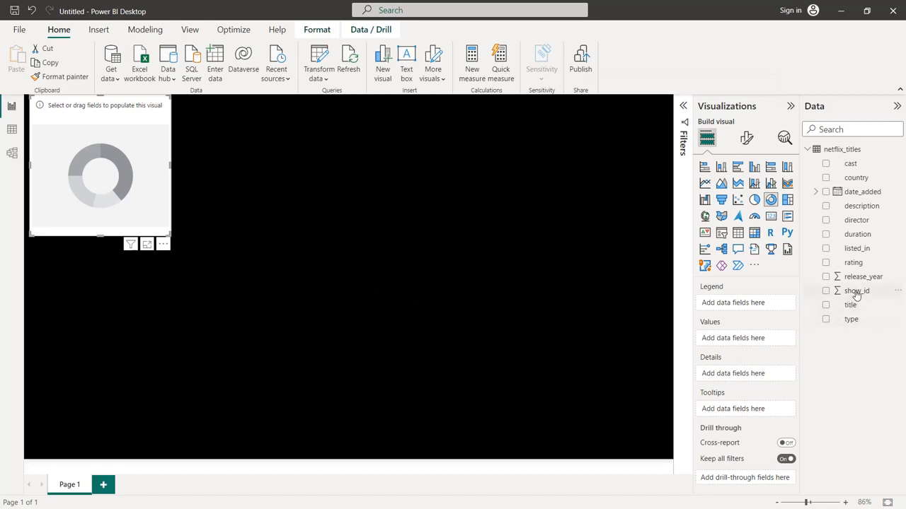
pyautogui.moveTo(856, 295); pyautogui.dragTo(754, 340)
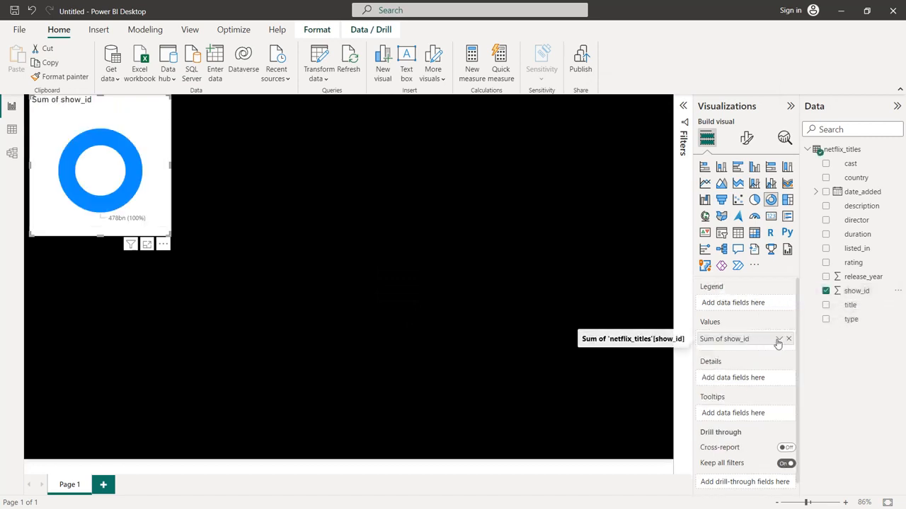
pyautogui.click(777, 340)
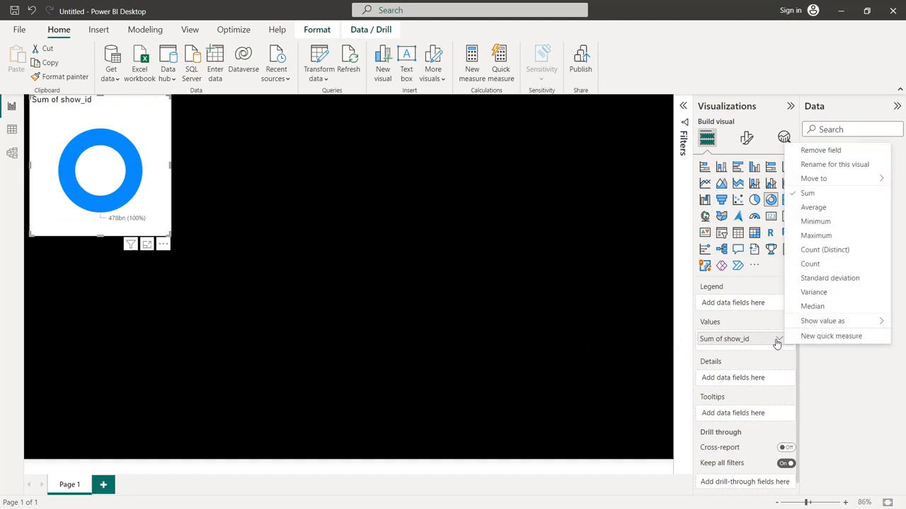
pyautogui.click(810, 263)
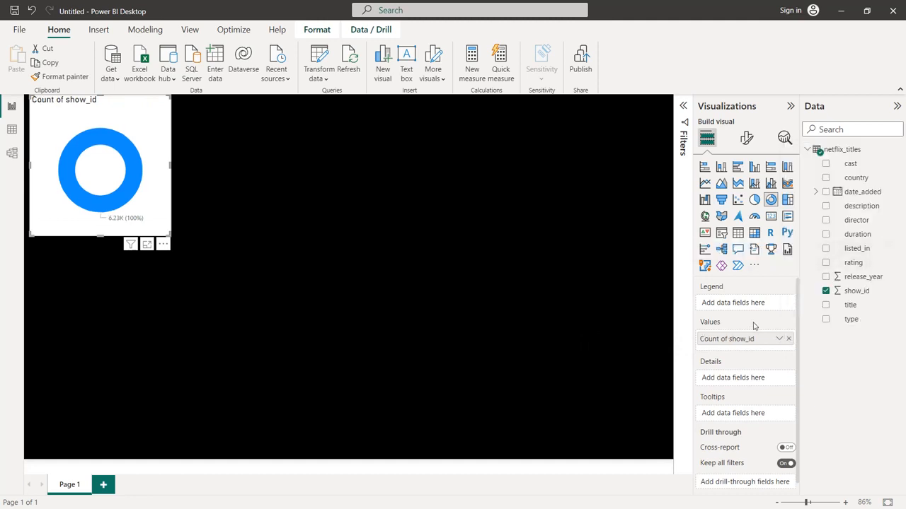
pyautogui.moveTo(852, 327); pyautogui.dragTo(750, 304)
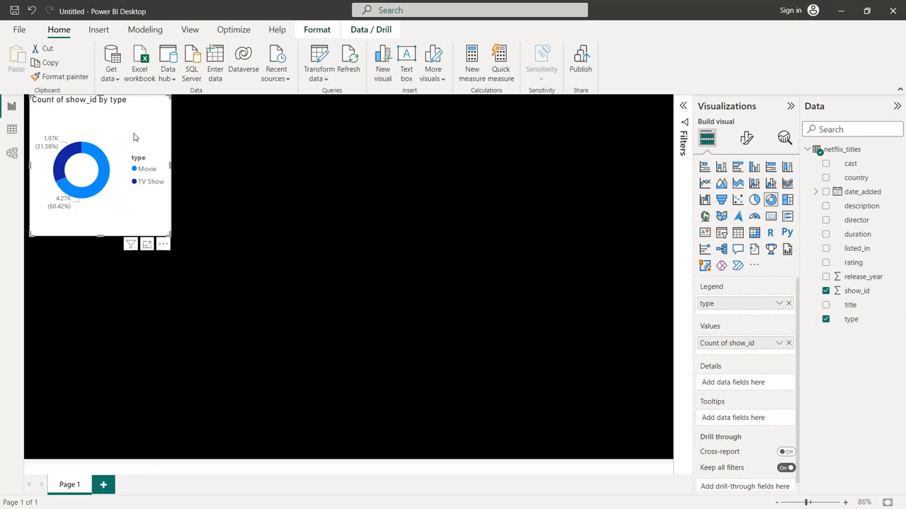
# Set the donut chart's background color to black (#000000)
pyautogui.click(751, 139)
pyautogui.click(754, 196)
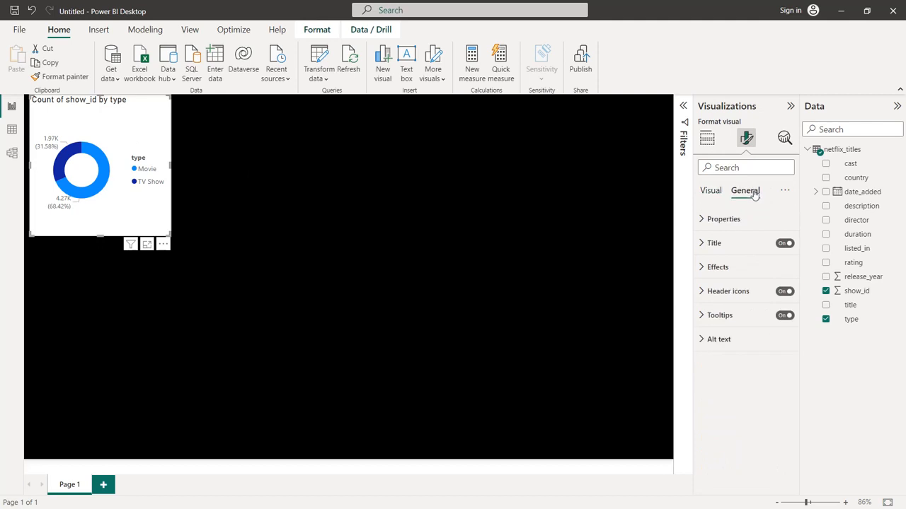
pyautogui.click(713, 266)
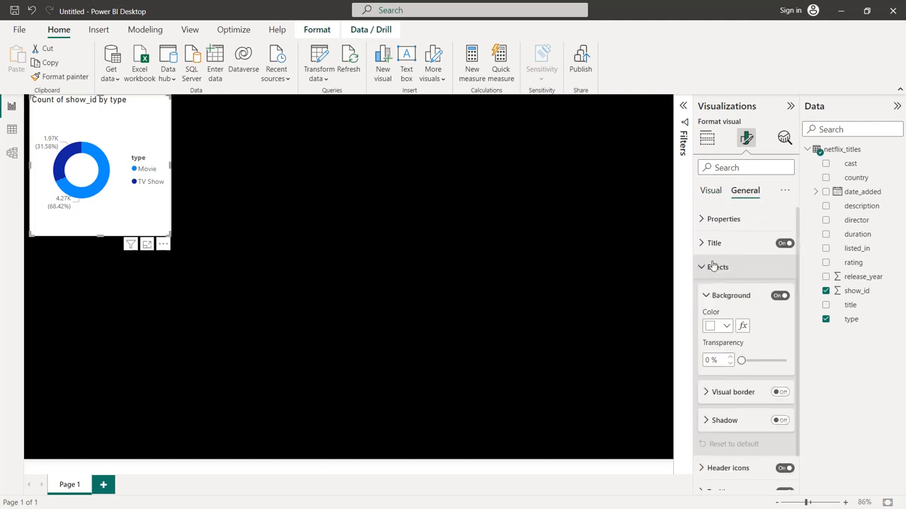
pyautogui.click(726, 326)
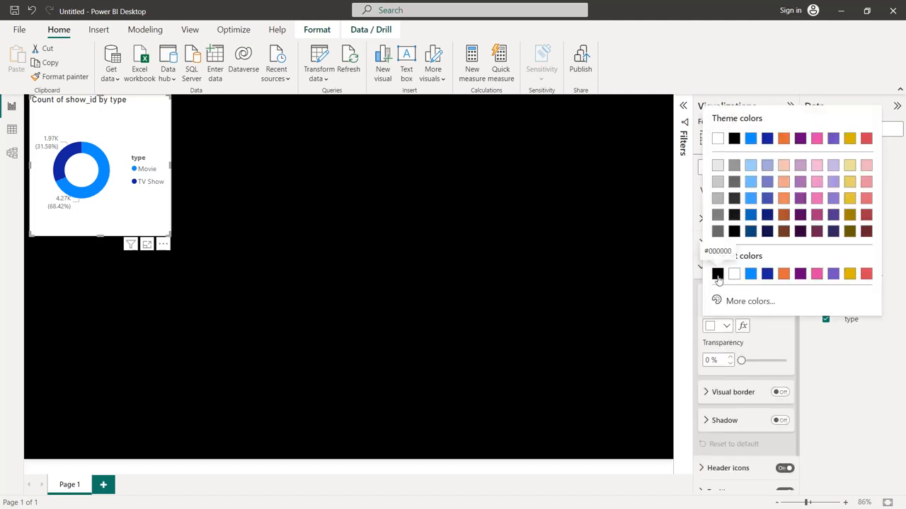
pyautogui.click(716, 271)
# Turn on the donut chart's visual border in white with 20 px rounded corners
pyautogui.click(780, 392)
pyautogui.click(704, 394)
pyautogui.scroll(-2, 722, 368)
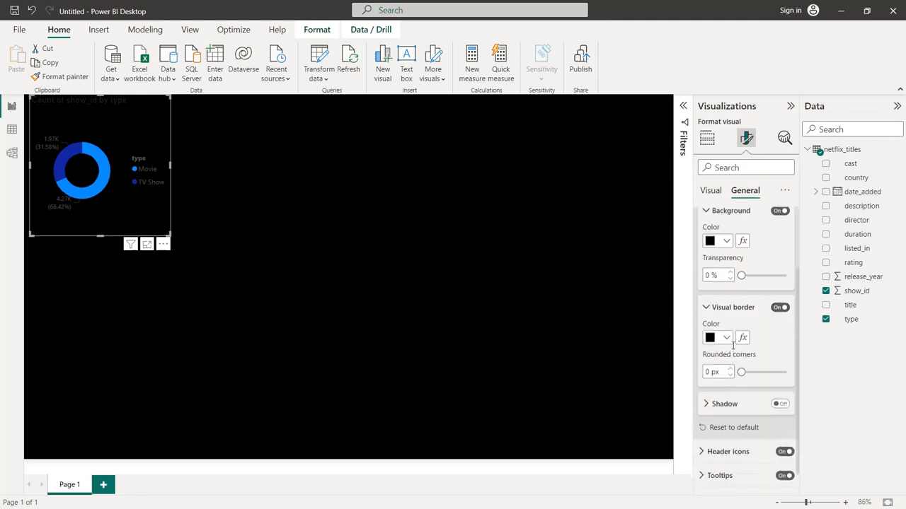
pyautogui.click(726, 338)
pyautogui.click(733, 286)
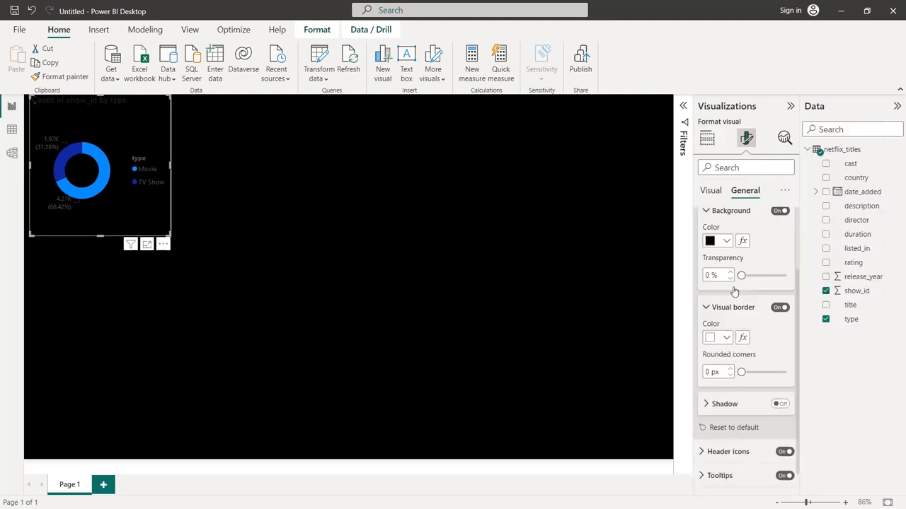
pyautogui.write('20')
# Set the donut chart title's text color to a custom bright red (#FB0000)
pyautogui.scroll(3, 750, 354)
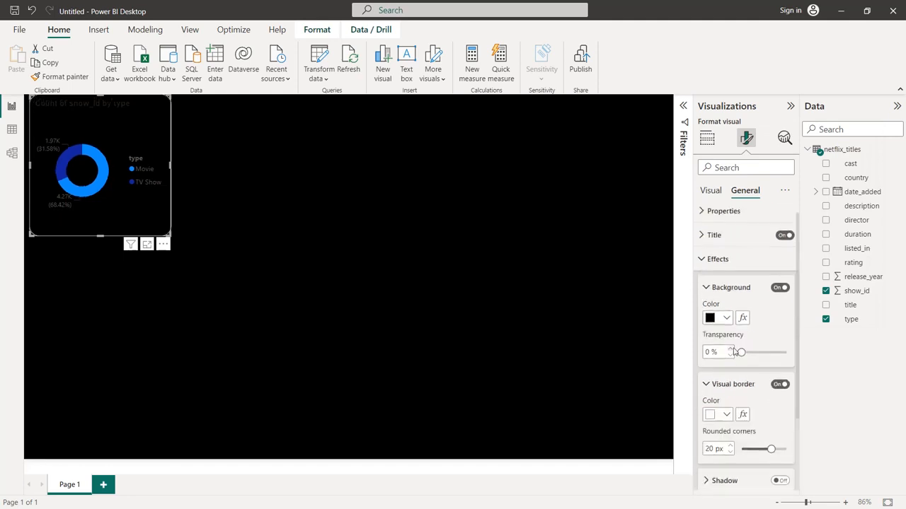
pyautogui.click(710, 246)
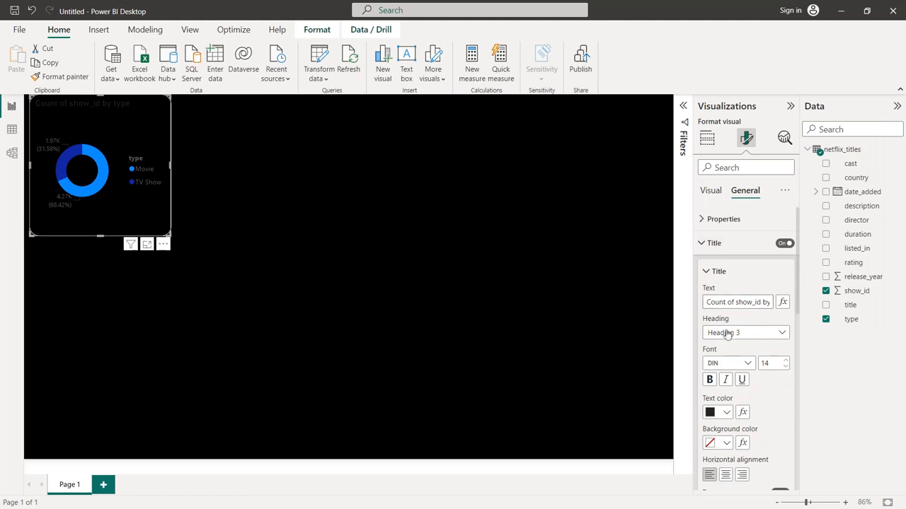
pyautogui.click(727, 413)
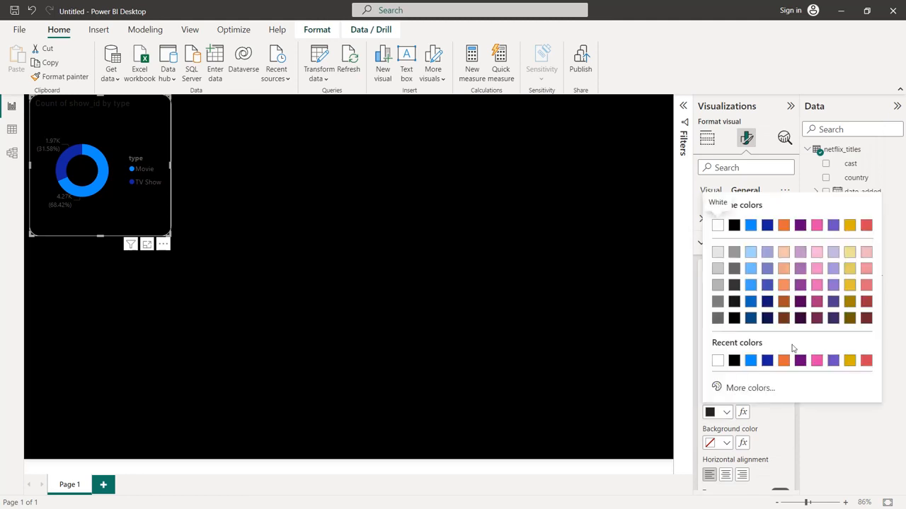
pyautogui.click(744, 388)
pyautogui.click(863, 345)
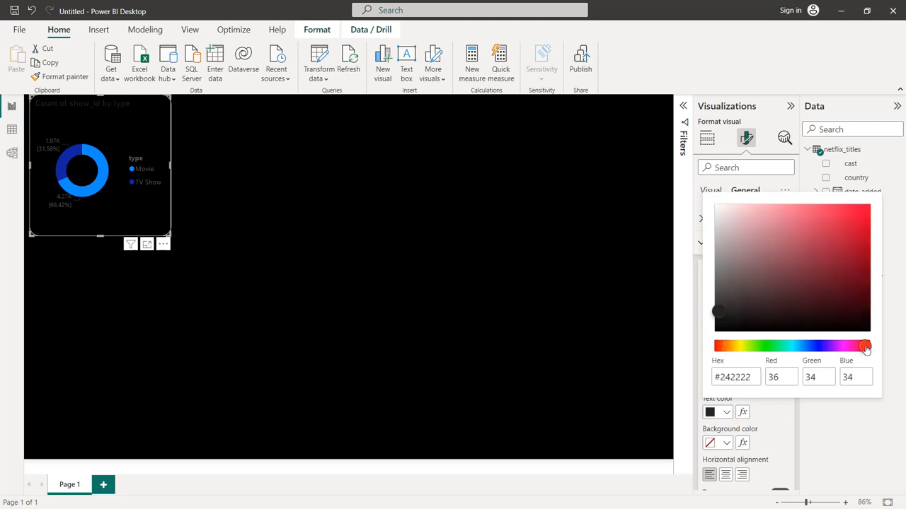
pyautogui.moveTo(866, 349); pyautogui.dragTo(870, 350)
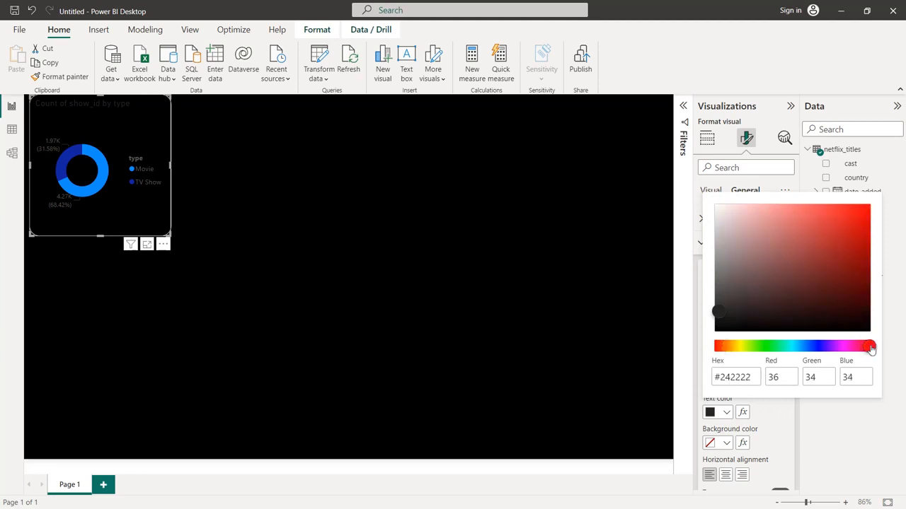
pyautogui.click(867, 207)
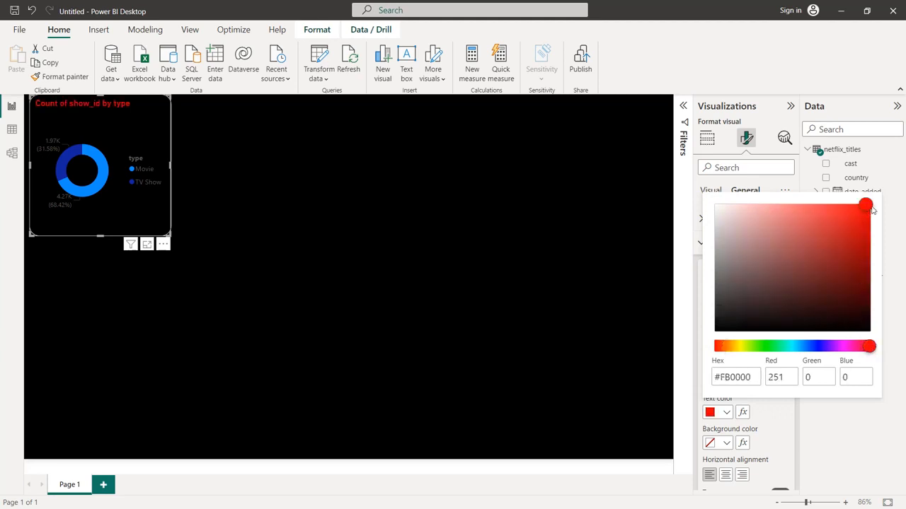
# Center the donut chart's title horizontally and set its font size to 16
pyautogui.click(725, 475)
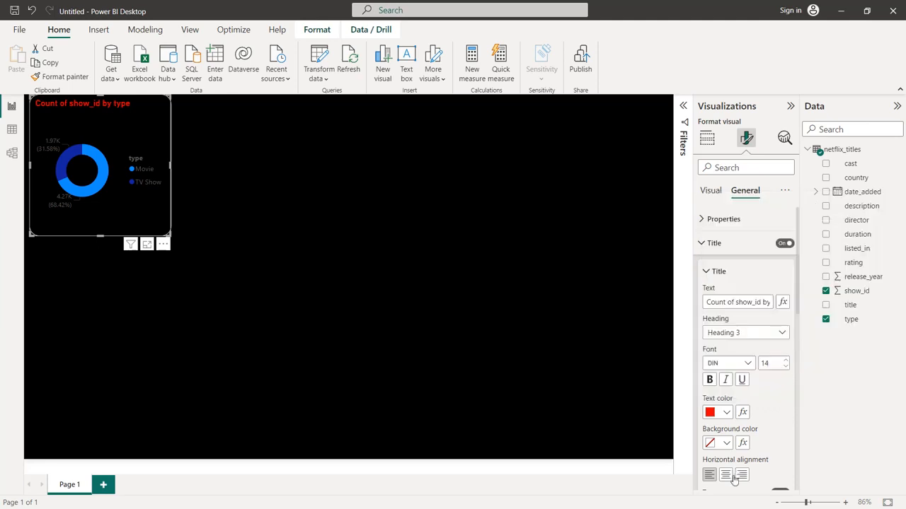
pyautogui.click(725, 475)
pyautogui.click(784, 362)
pyautogui.click(784, 362)
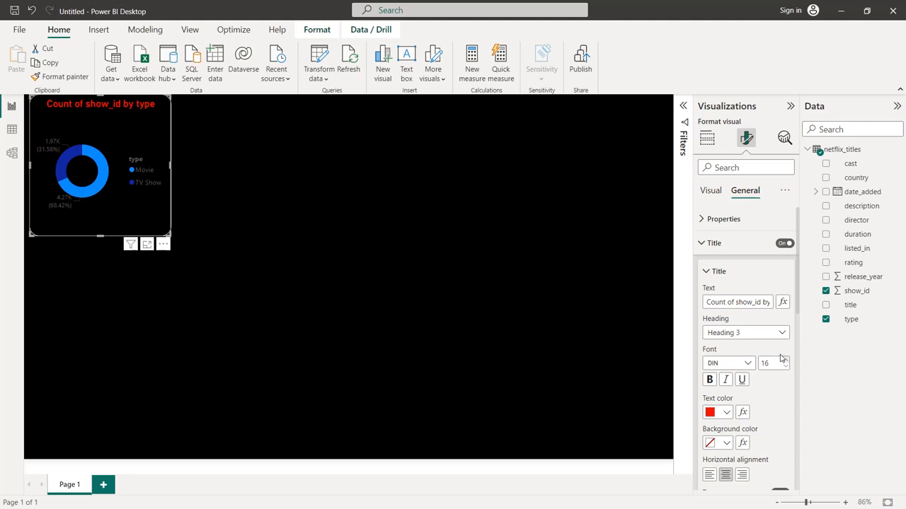
# Change the donut chart's title text to "TV shows and movies"
pyautogui.tripleClick(731, 302)
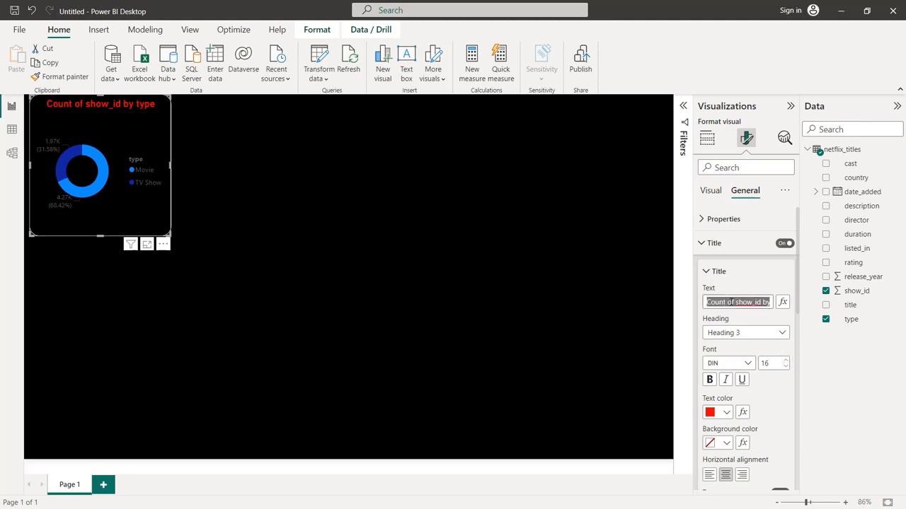
pyautogui.write('TV sho')
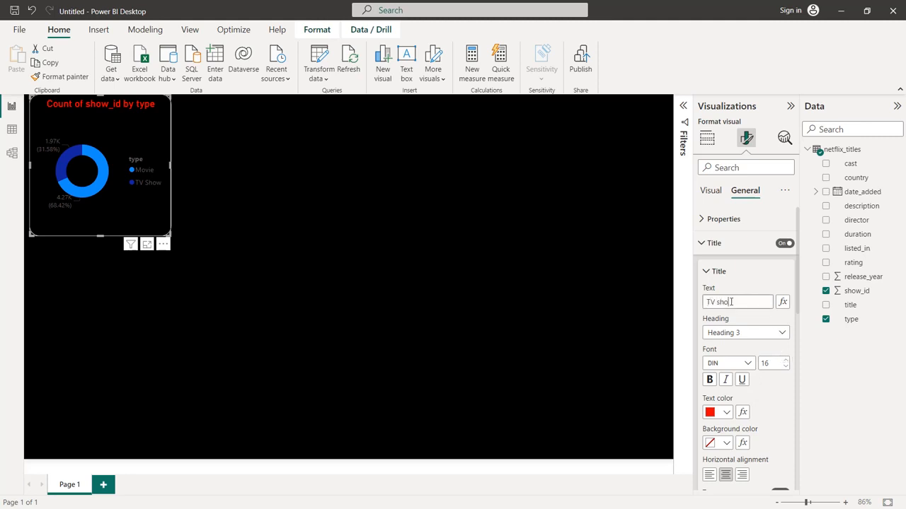
pyautogui.write('ws and movies')
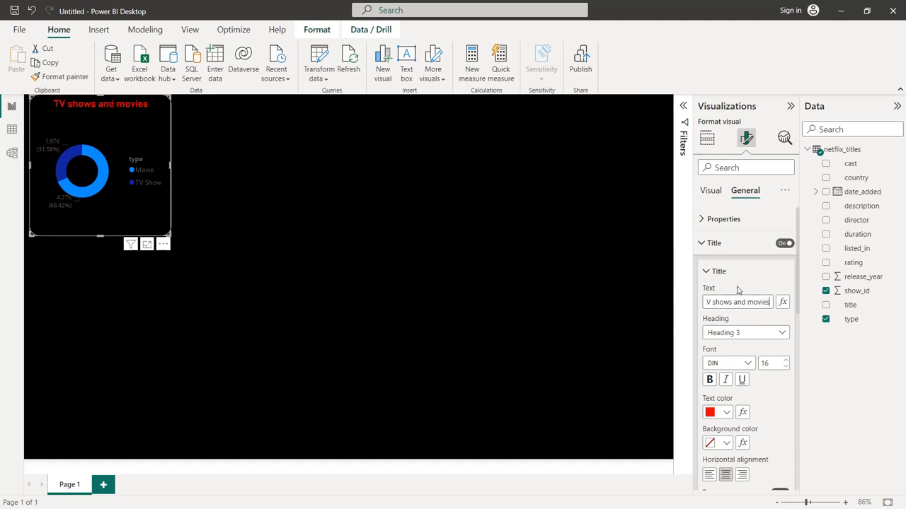
# Add a divider under the donut chart's title and color it white
pyautogui.scroll(-5, 737, 289)
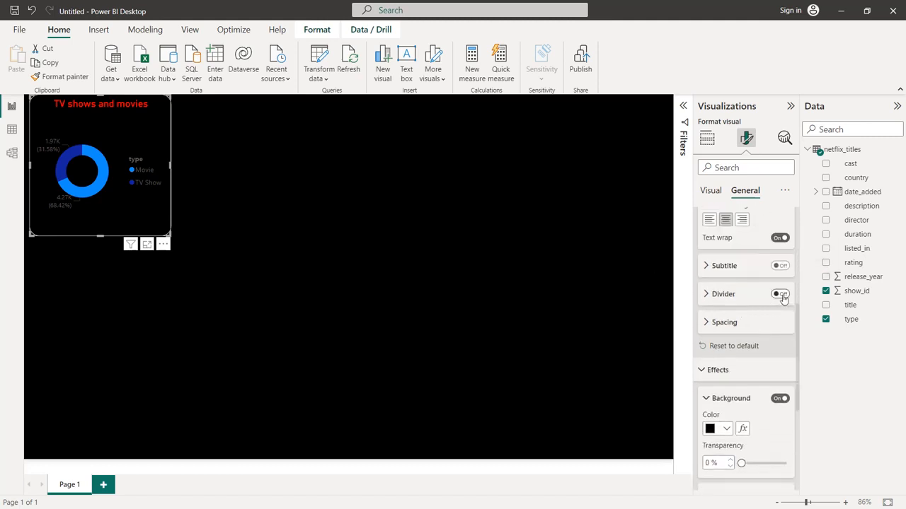
pyautogui.click(780, 294)
pyautogui.click(743, 300)
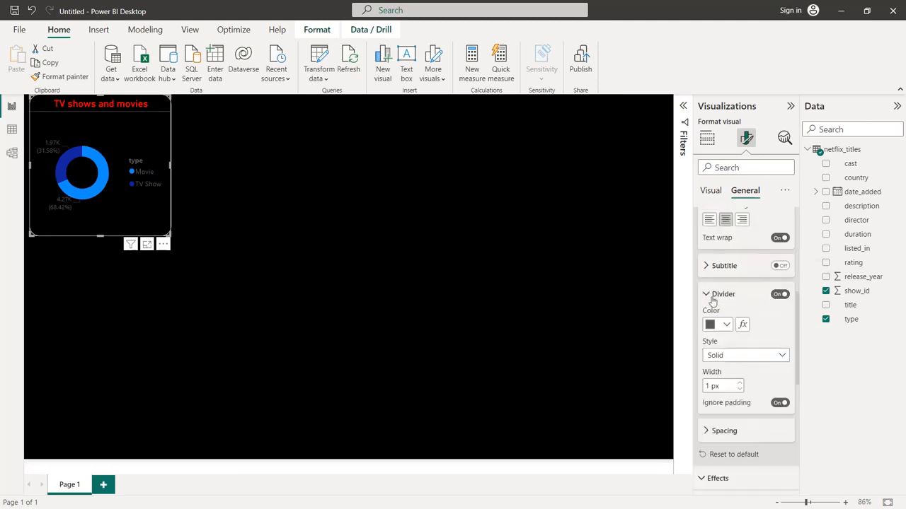
pyautogui.click(726, 325)
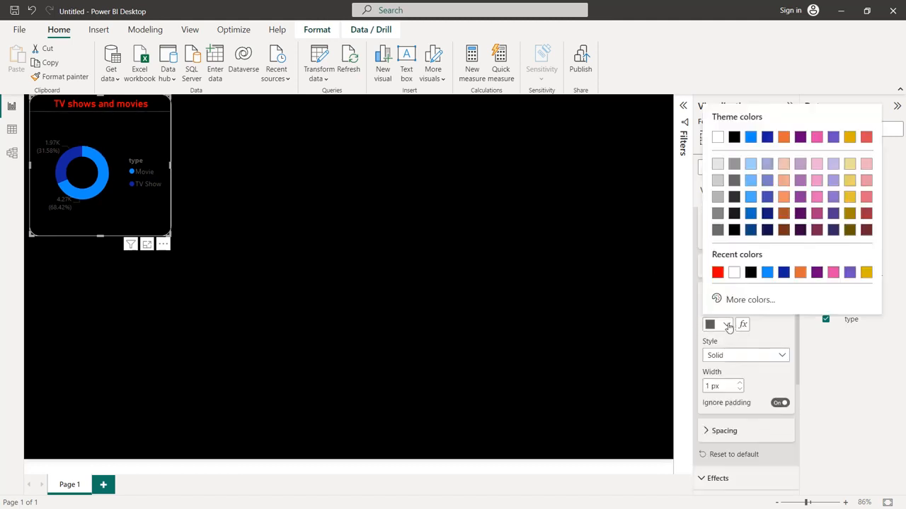
pyautogui.click(734, 273)
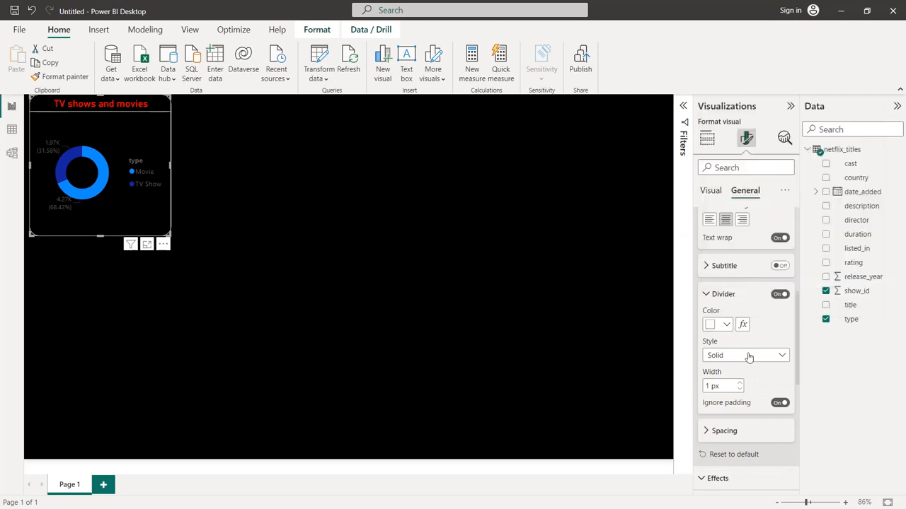
# Set the donut chart's legend text color to white
pyautogui.scroll(5, 754, 390)
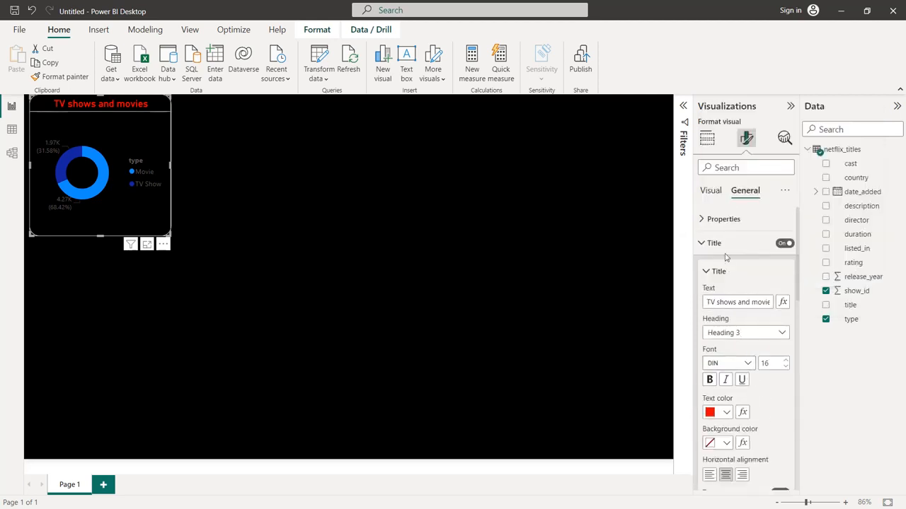
pyautogui.click(711, 192)
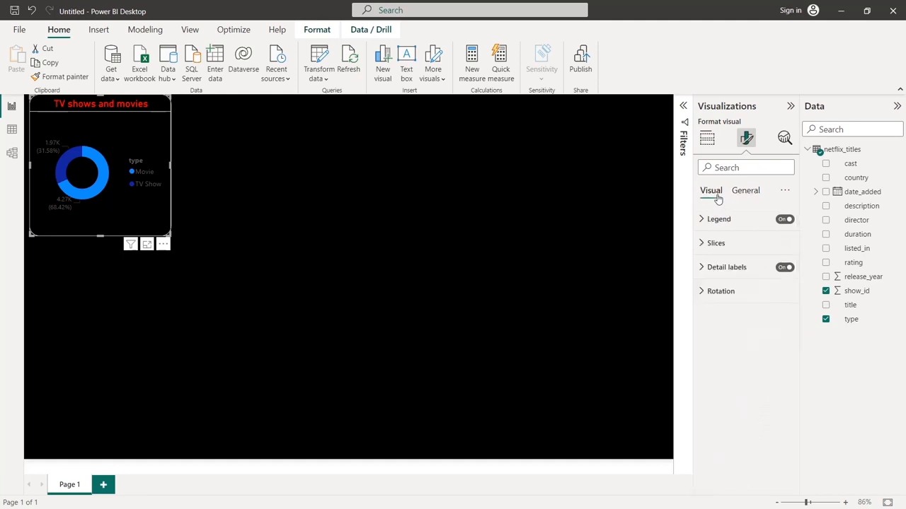
pyautogui.click(716, 219)
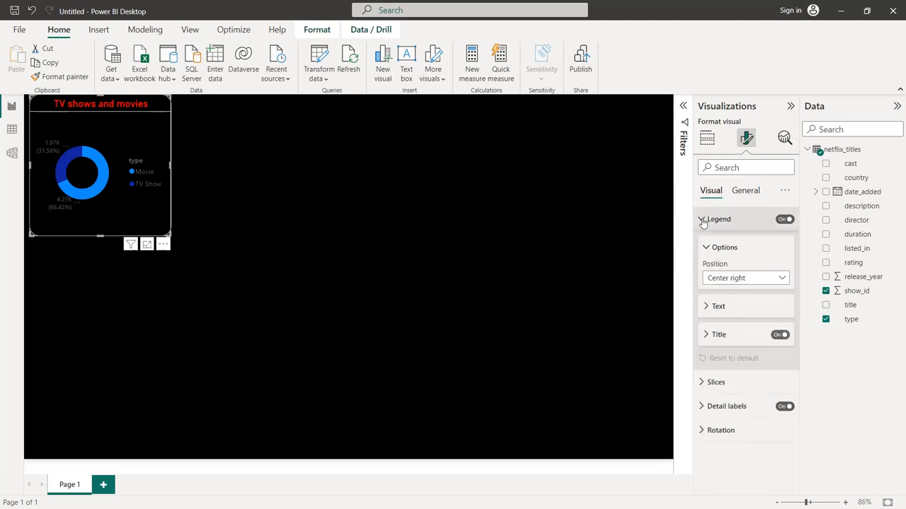
pyautogui.click(716, 307)
pyautogui.scroll(-1, 718, 315)
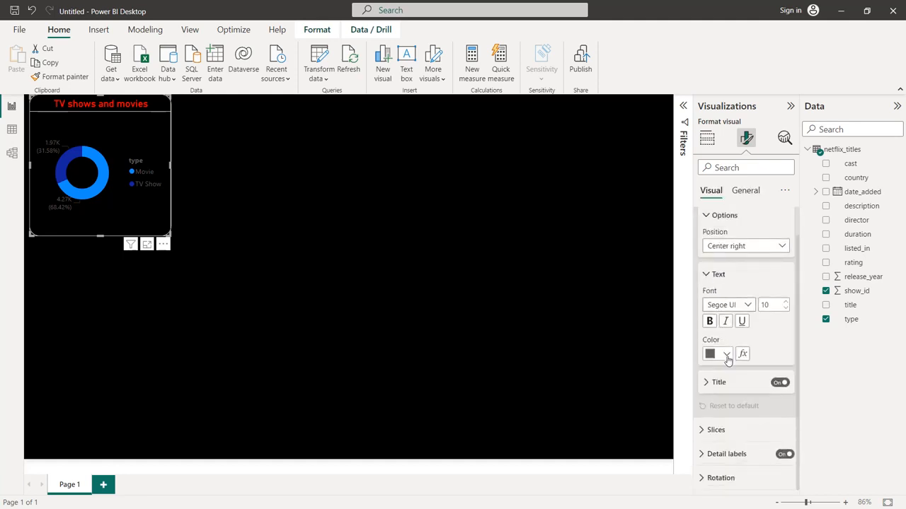
pyautogui.click(727, 358)
pyautogui.click(718, 302)
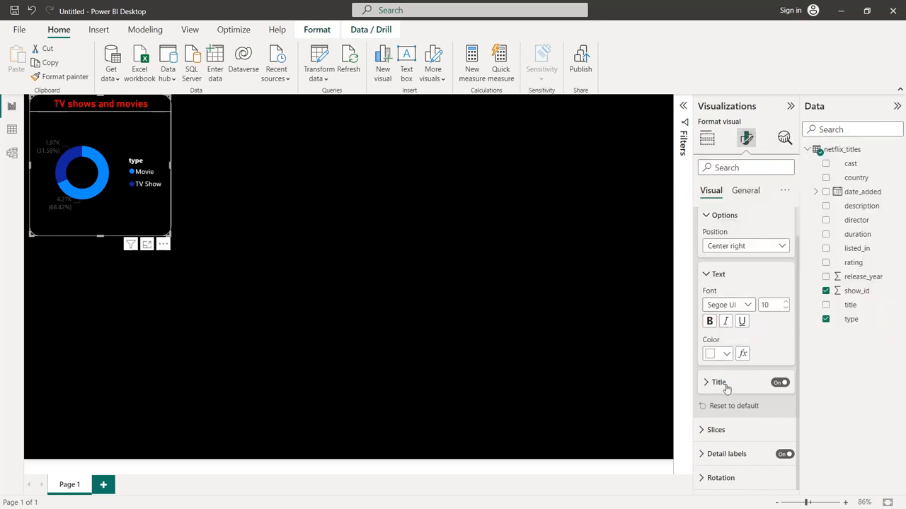
# Set the color of the donut chart's detail label values to white
pyautogui.click(708, 455)
pyautogui.scroll(-4, 714, 438)
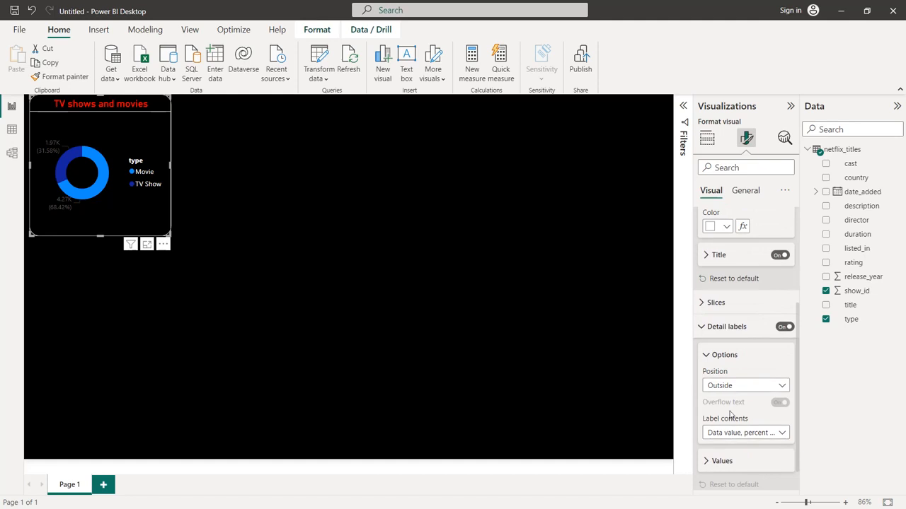
pyautogui.click(714, 434)
pyautogui.scroll(-3, 729, 396)
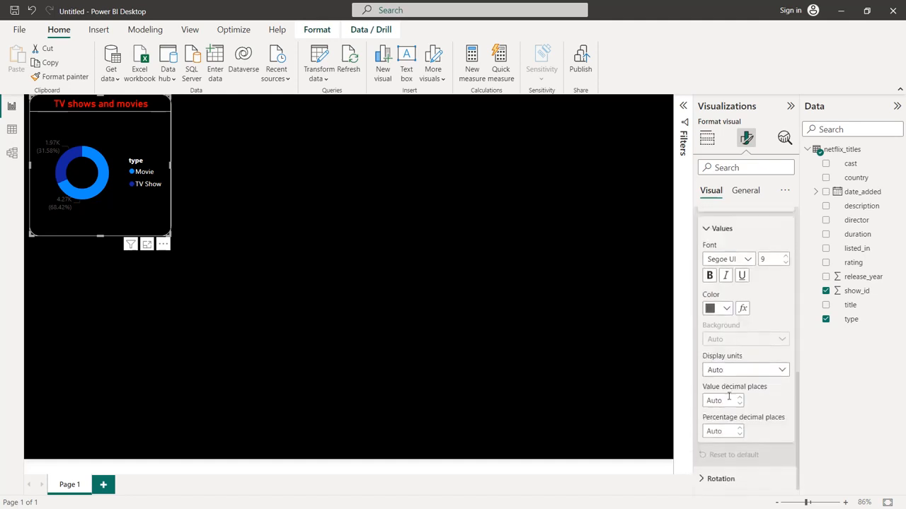
pyautogui.click(724, 310)
pyautogui.click(717, 256)
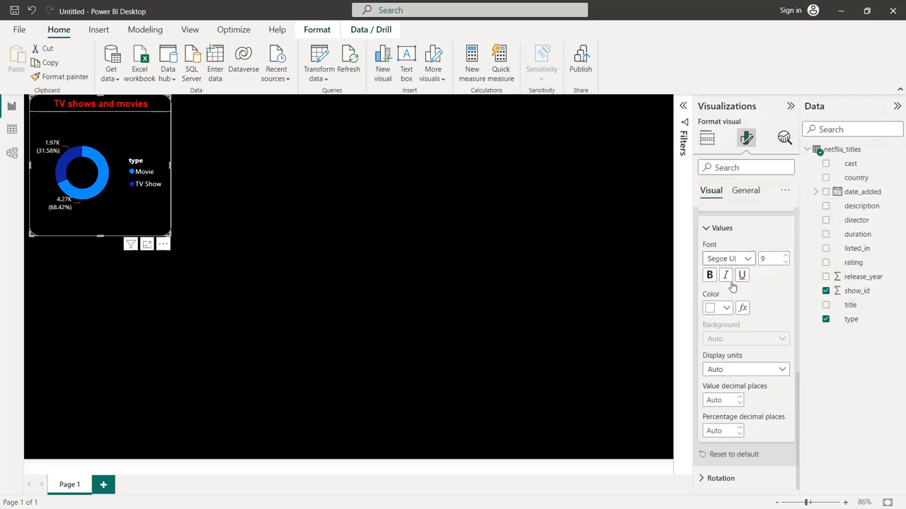
# Make the donut chart's legend text bold
pyautogui.scroll(2, 732, 286)
pyautogui.click(715, 317)
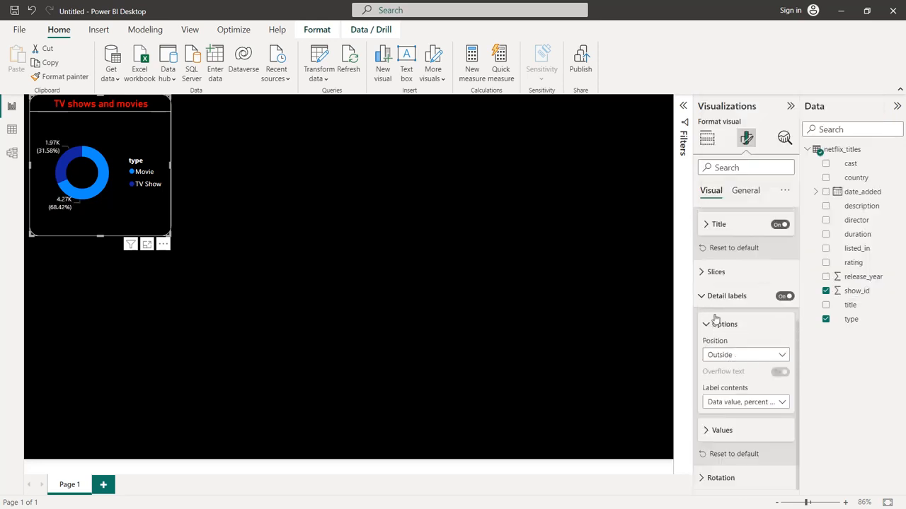
pyautogui.scroll(1, 713, 319)
pyautogui.click(710, 334)
pyautogui.click(709, 325)
pyautogui.scroll(1, 710, 334)
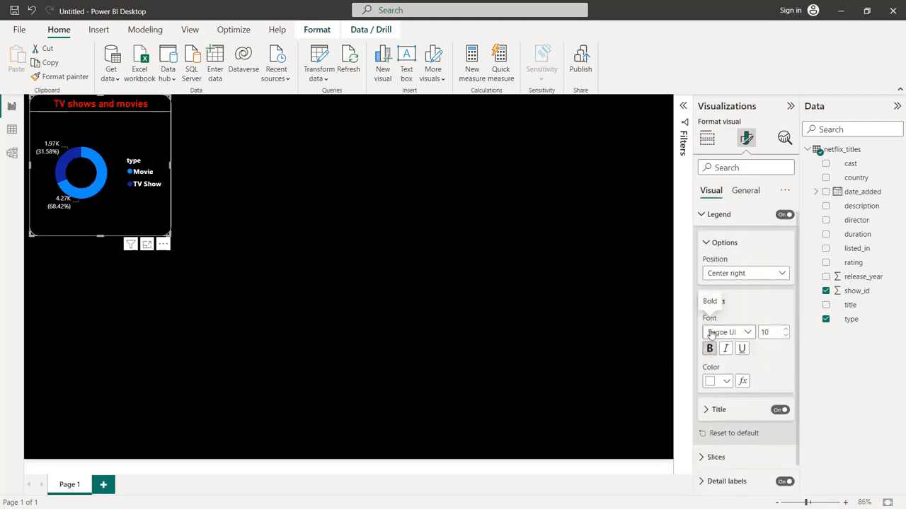
# Color the donut's Movie slice with the recently used bright red and the TV Show slice with a light red theme shade
pyautogui.scroll(-1, 710, 382)
pyautogui.click(711, 429)
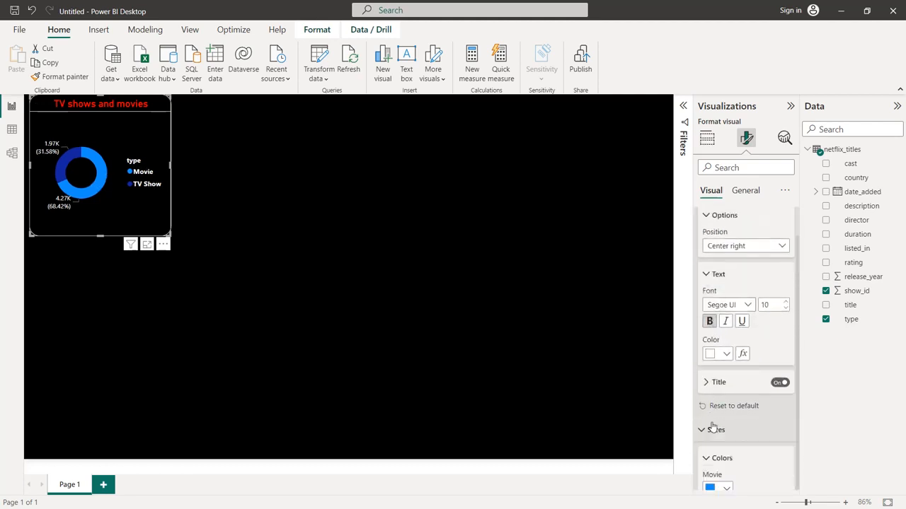
pyautogui.scroll(-3, 711, 430)
pyautogui.click(726, 363)
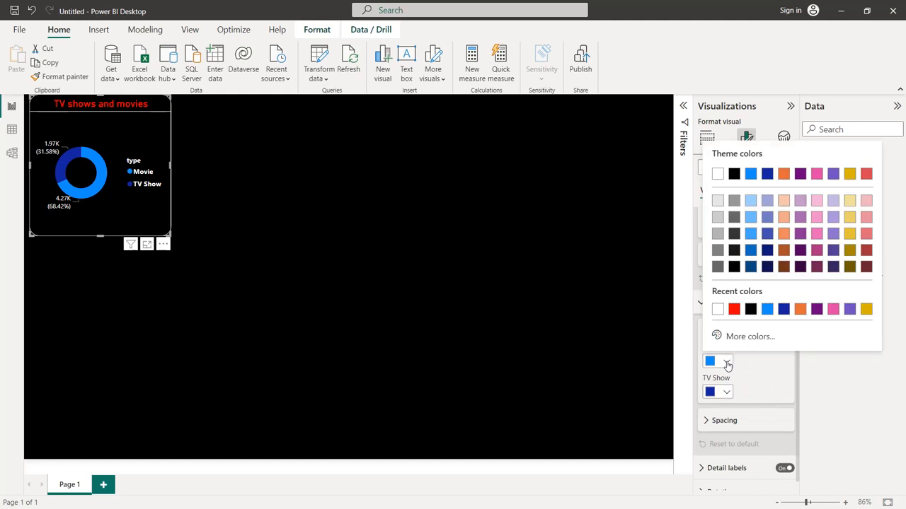
pyautogui.click(734, 309)
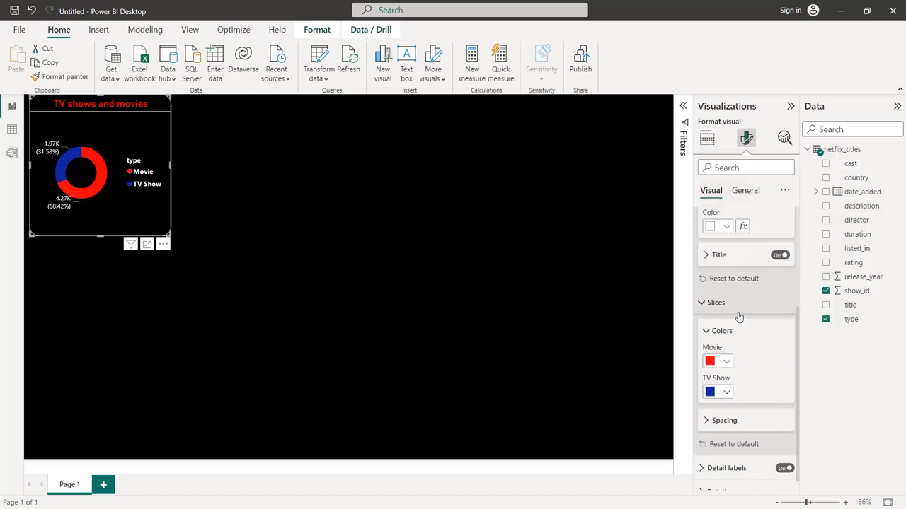
pyautogui.click(726, 391)
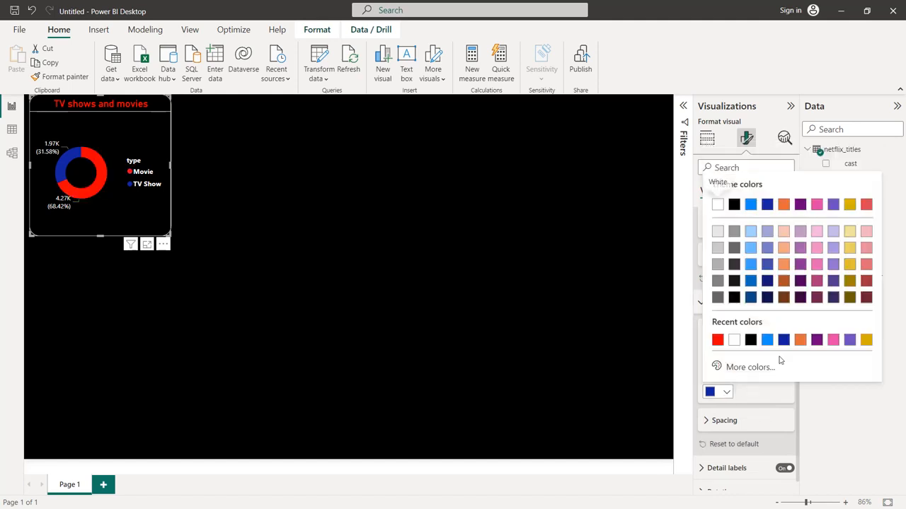
pyautogui.click(867, 256)
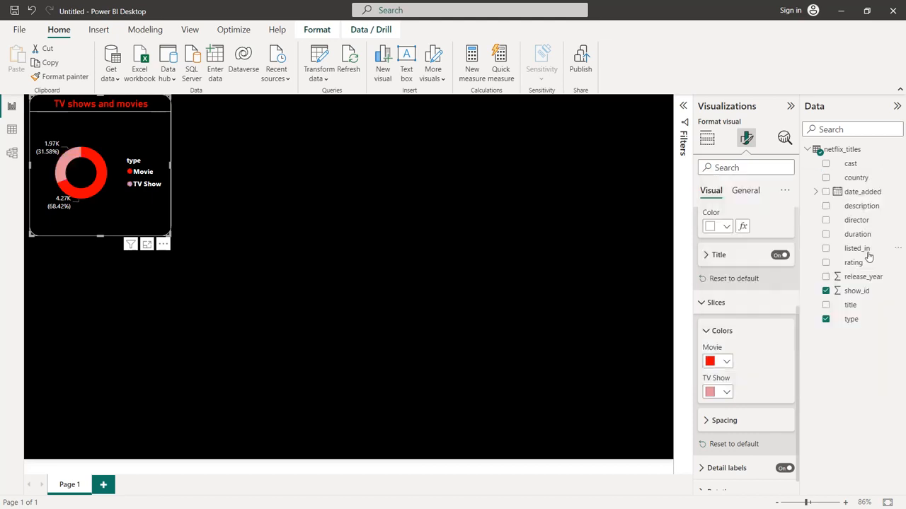
# Enlarge the donut chart, place it around the middle of the canvas, and deselect it
pyautogui.moveTo(160, 215); pyautogui.dragTo(454, 340)
pyautogui.moveTo(358, 217); pyautogui.dragTo(365, 194)
pyautogui.click(486, 207)
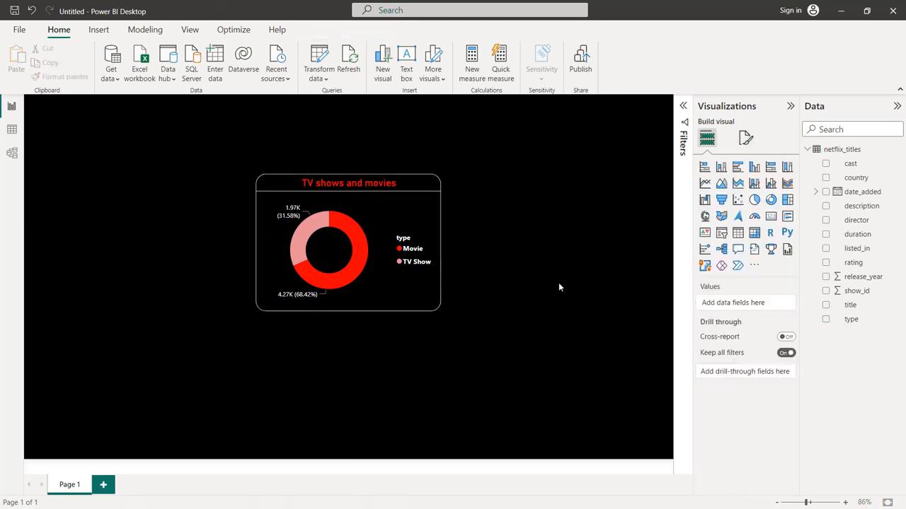
# Add a stacked bar chart with rating on the Y-axis and the count of show_id on the X-axis
pyautogui.click(704, 167)
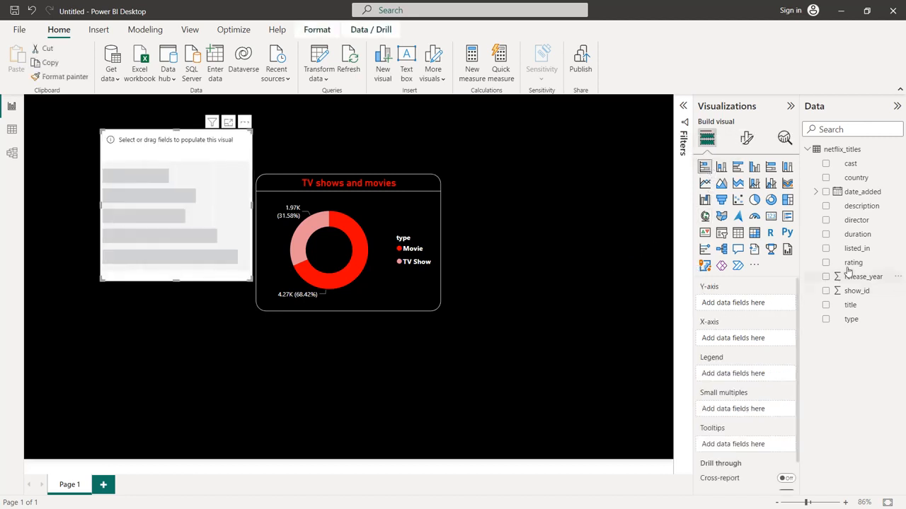
pyautogui.moveTo(854, 264); pyautogui.dragTo(750, 303)
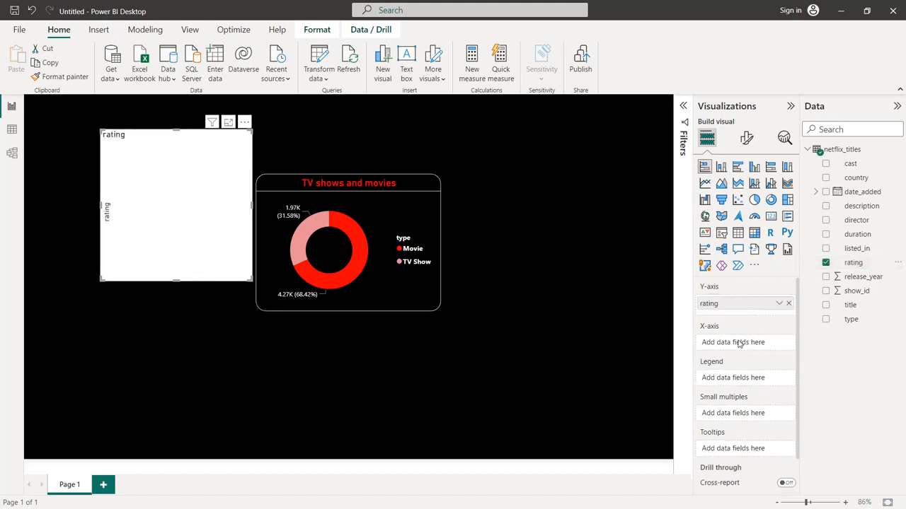
pyautogui.moveTo(853, 292); pyautogui.dragTo(754, 344)
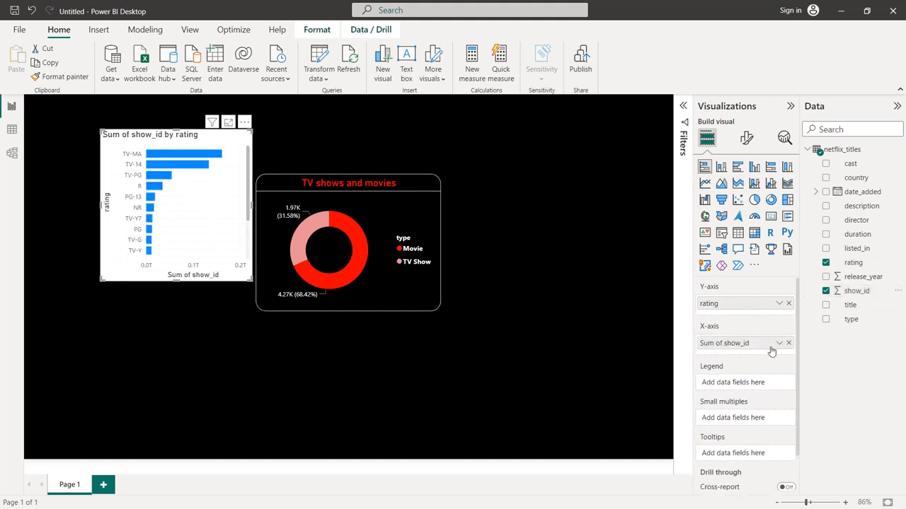
pyautogui.click(779, 344)
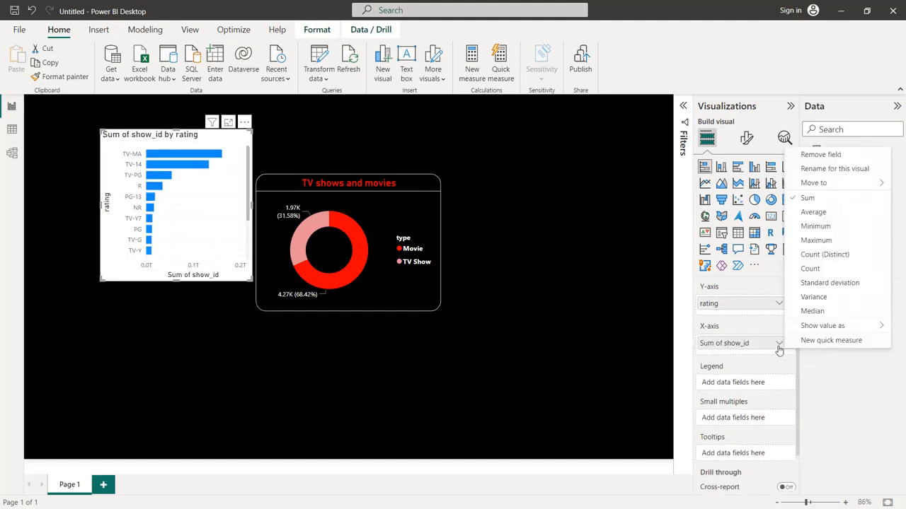
pyautogui.click(819, 265)
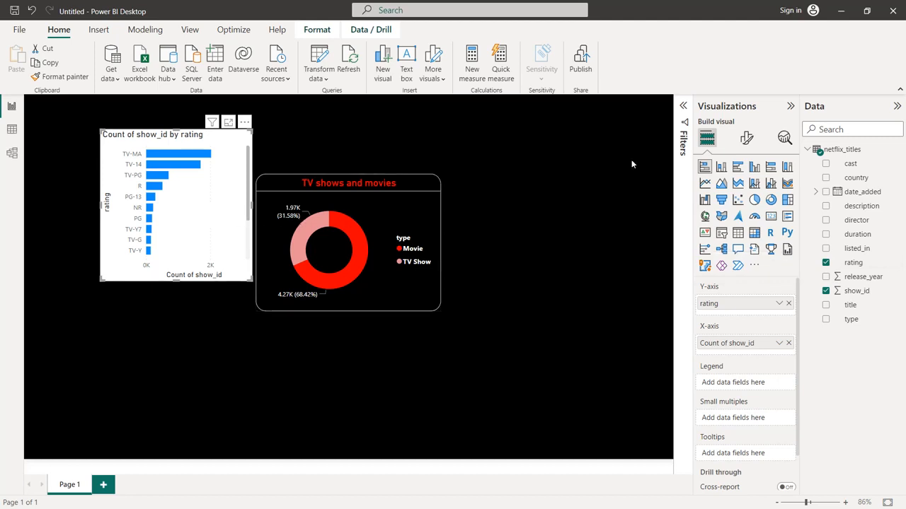
# Turn off the bar chart's Y-axis title and set the Y-axis values to white
pyautogui.click(747, 139)
pyautogui.click(711, 219)
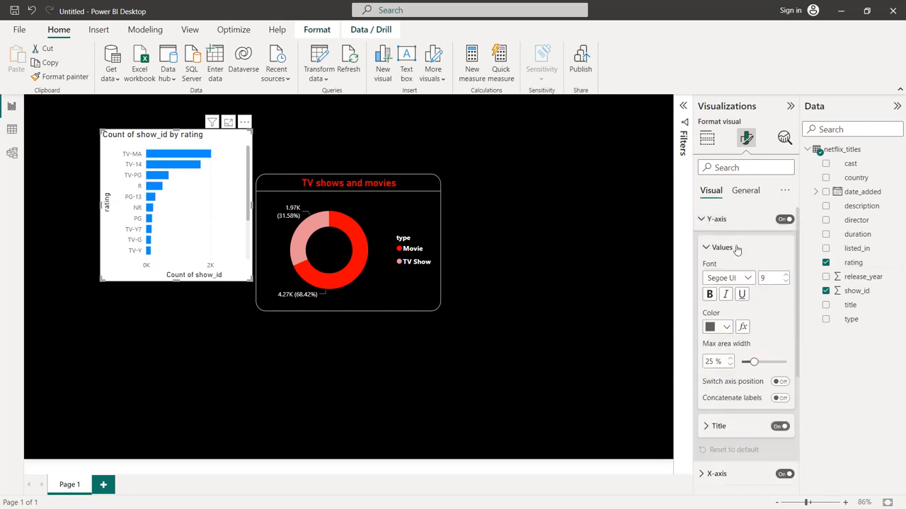
pyautogui.click(778, 428)
pyautogui.click(726, 327)
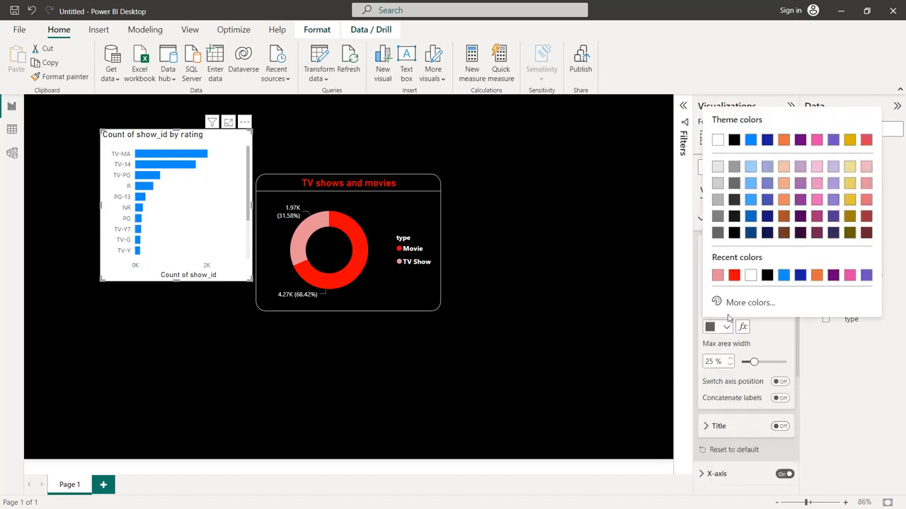
pyautogui.click(749, 275)
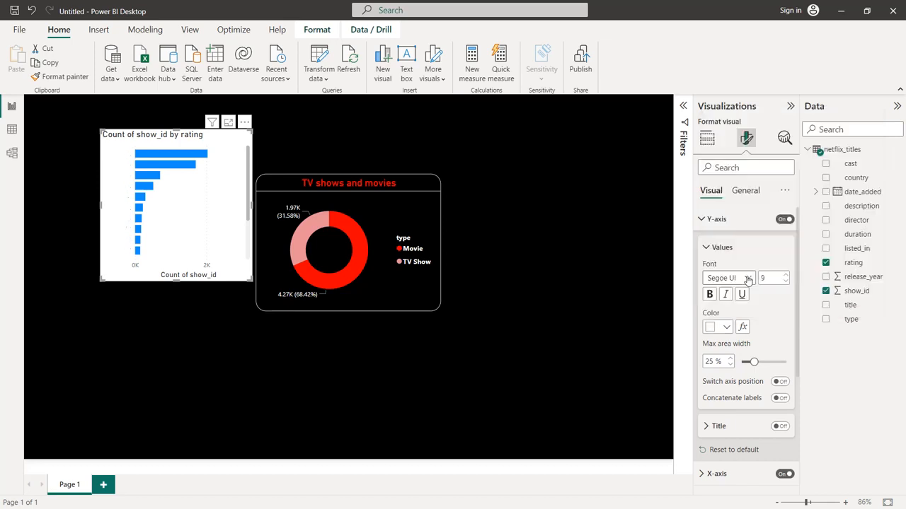
# Turn off the bar chart's X-axis title and set the X-axis values to white
pyautogui.scroll(-5, 748, 280)
pyautogui.click(714, 303)
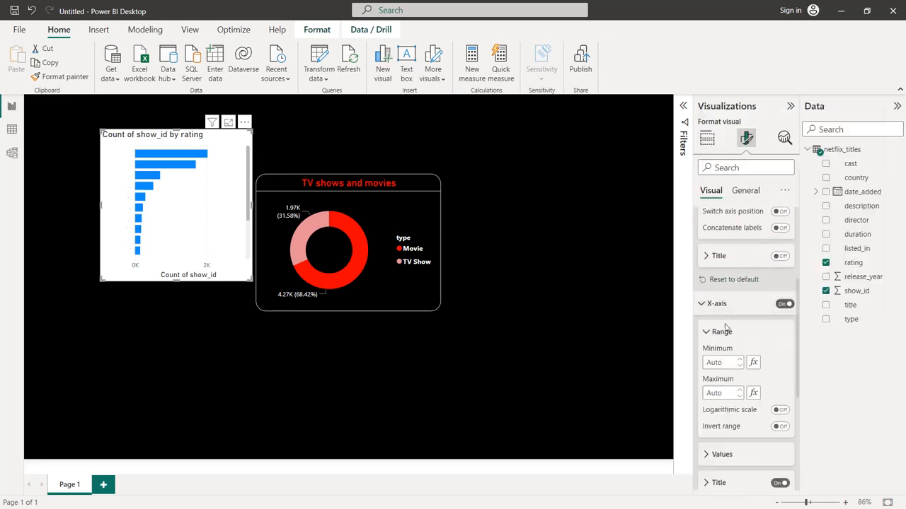
pyautogui.scroll(-1, 726, 327)
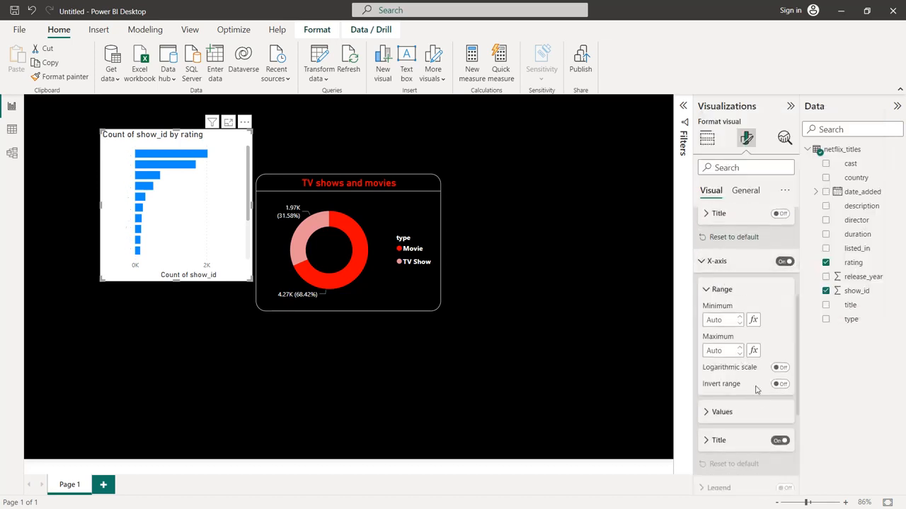
pyautogui.click(778, 441)
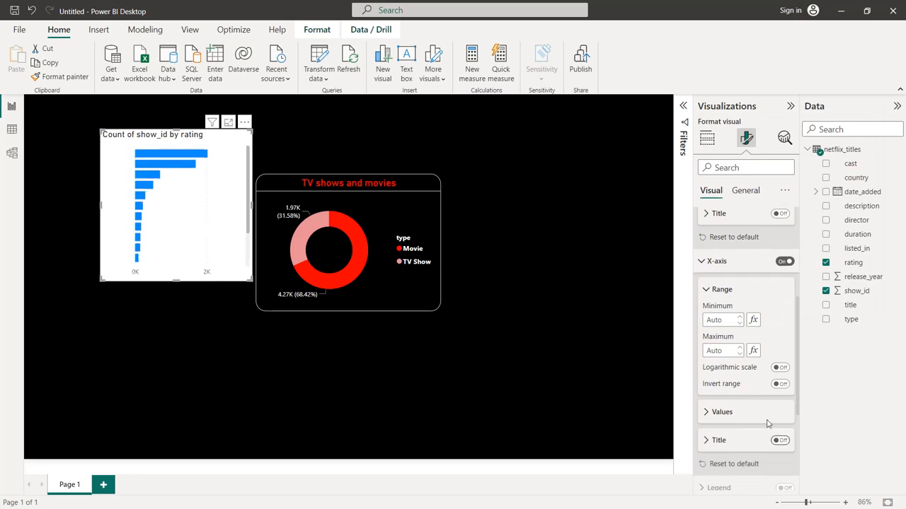
pyautogui.click(717, 415)
pyautogui.click(727, 366)
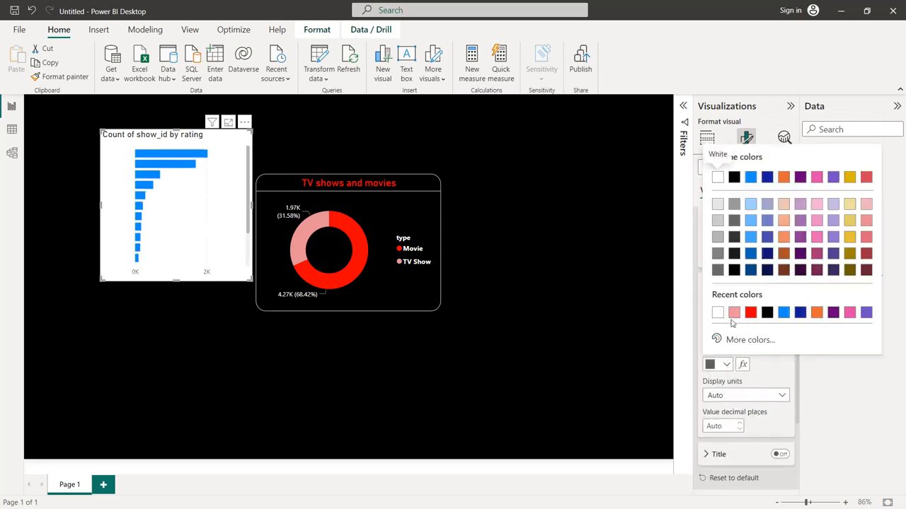
pyautogui.click(718, 313)
# Set the bar chart's background color to black
pyautogui.scroll(-2, 722, 320)
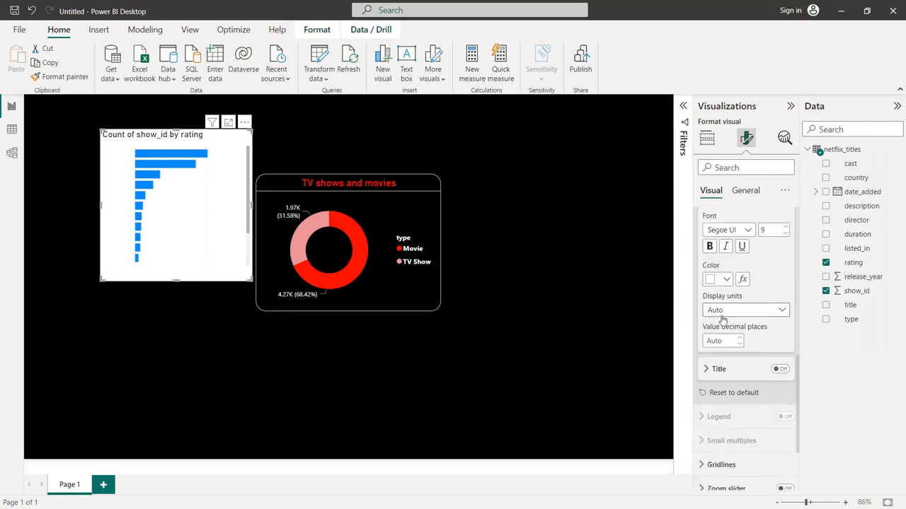
pyautogui.scroll(6, 722, 319)
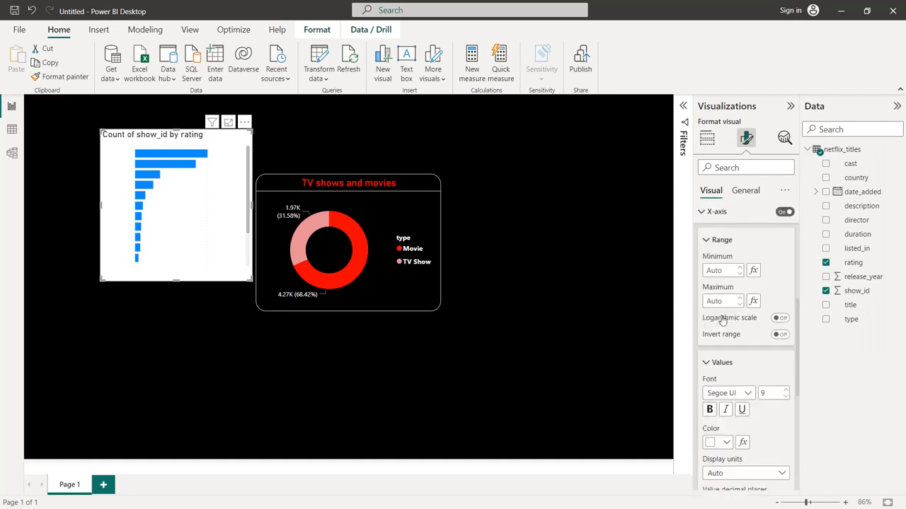
pyautogui.click(743, 191)
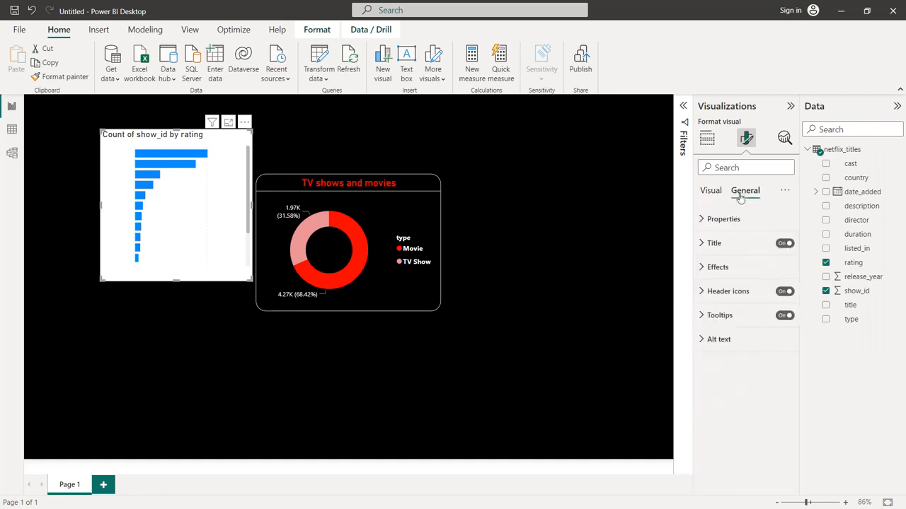
pyautogui.click(717, 267)
pyautogui.click(725, 327)
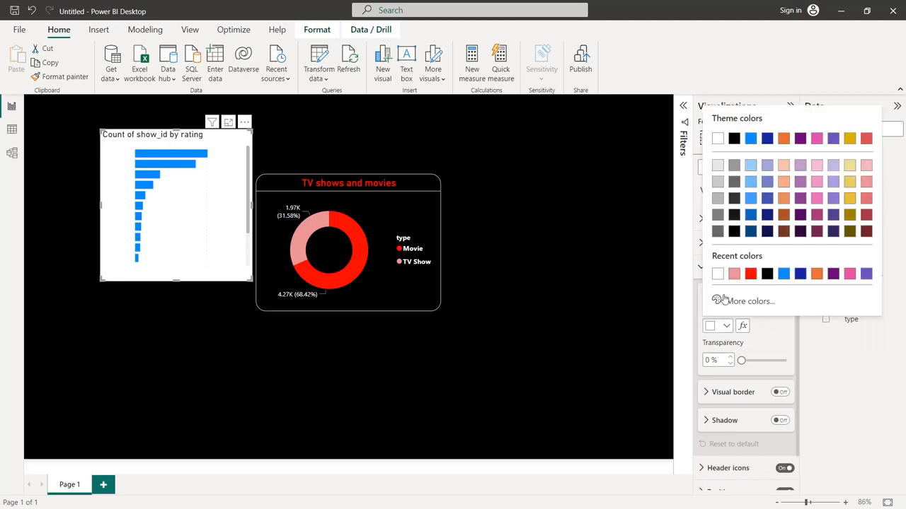
pyautogui.click(767, 274)
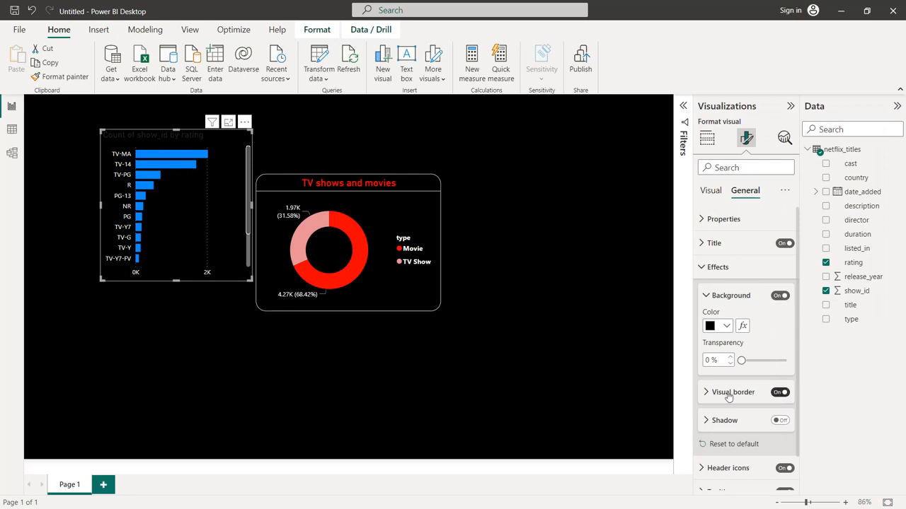
# Give the bar chart a white visual border with 20 px rounded corners
pyautogui.click(780, 393)
pyautogui.scroll(-3, 728, 353)
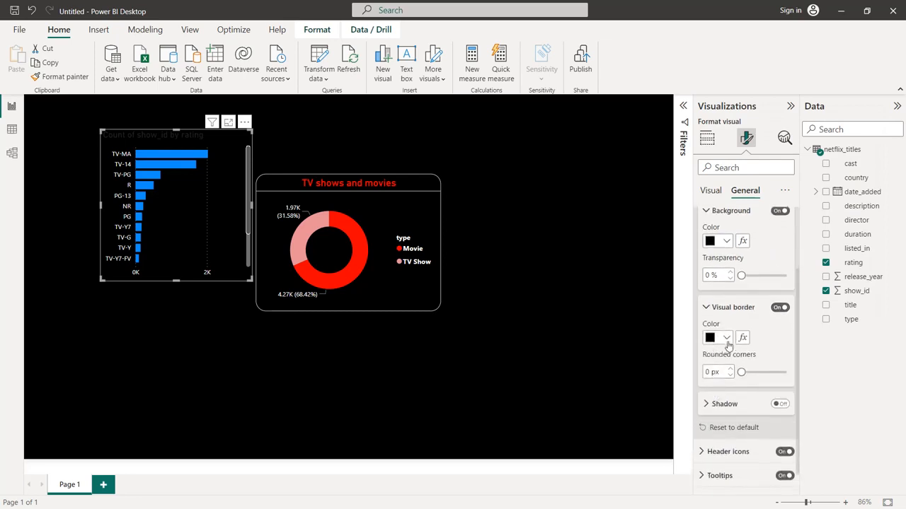
pyautogui.click(726, 339)
pyautogui.click(733, 289)
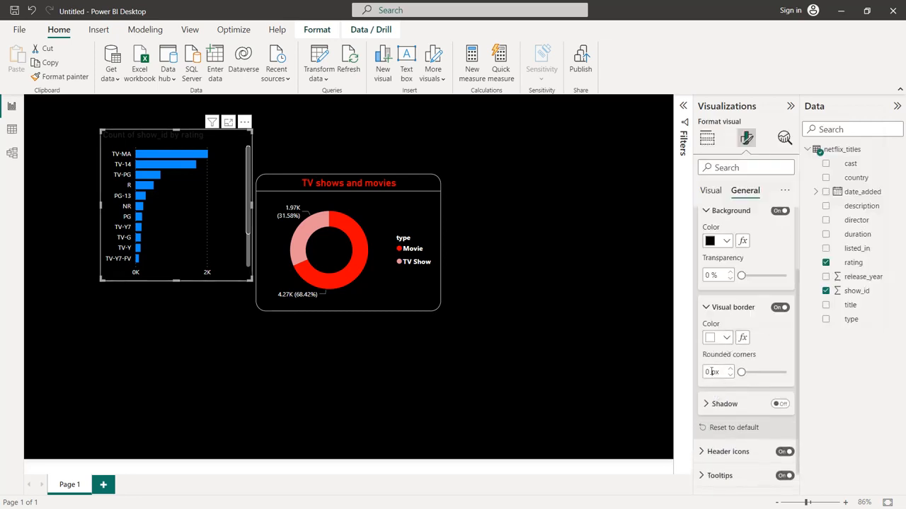
pyautogui.write('20')
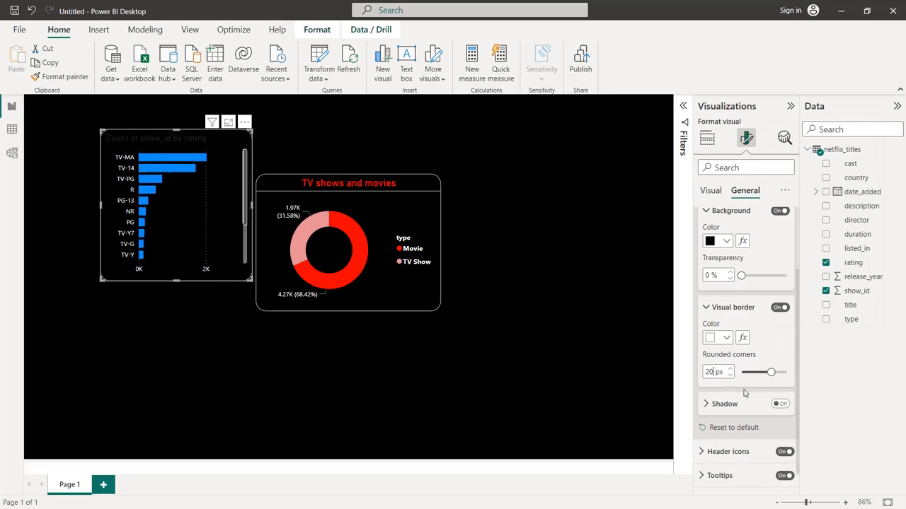
# Change the bar chart's title to "Ratings by total titles" and color it the recently used bright red
pyautogui.scroll(3, 743, 394)
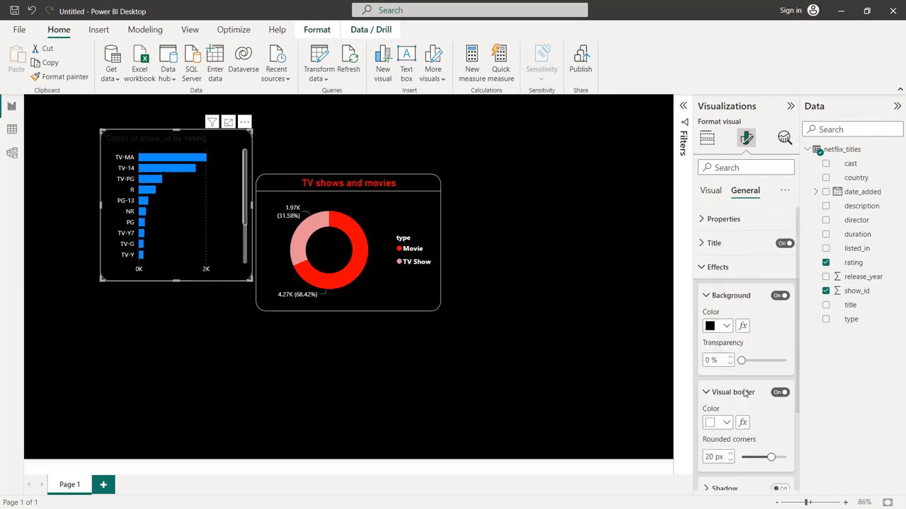
pyautogui.click(716, 247)
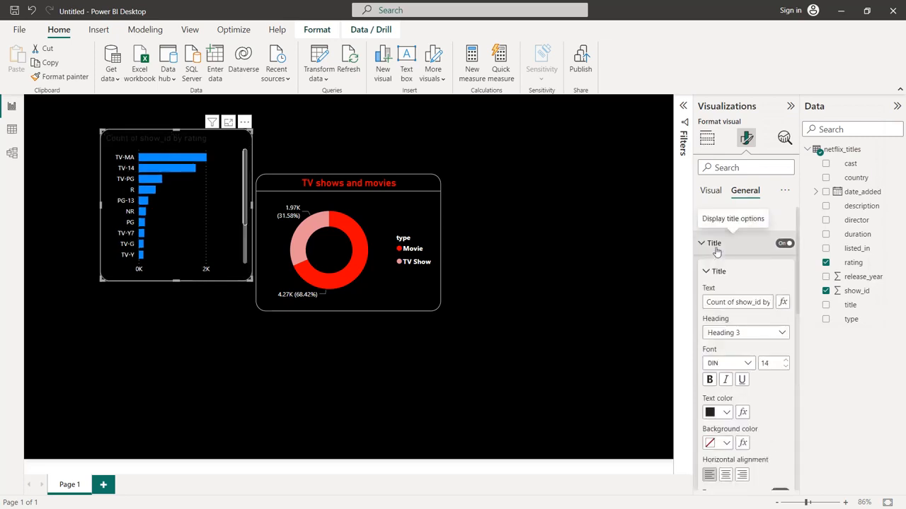
pyautogui.tripleClick(734, 302)
pyautogui.write('R')
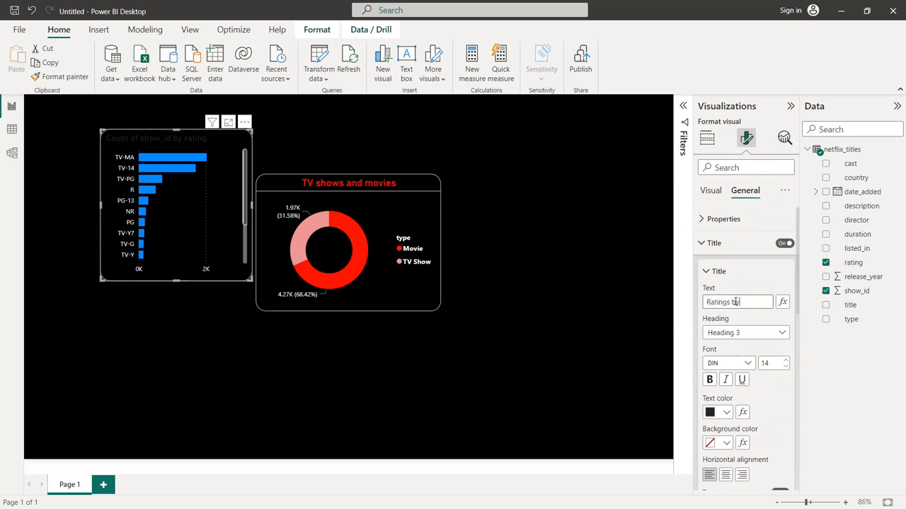
pyautogui.write('atings by total titles')
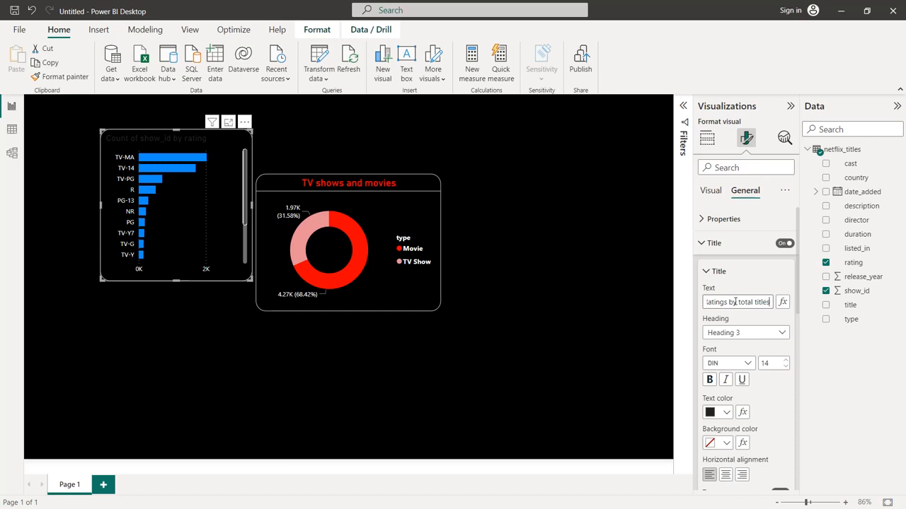
pyautogui.click(725, 412)
pyautogui.click(767, 361)
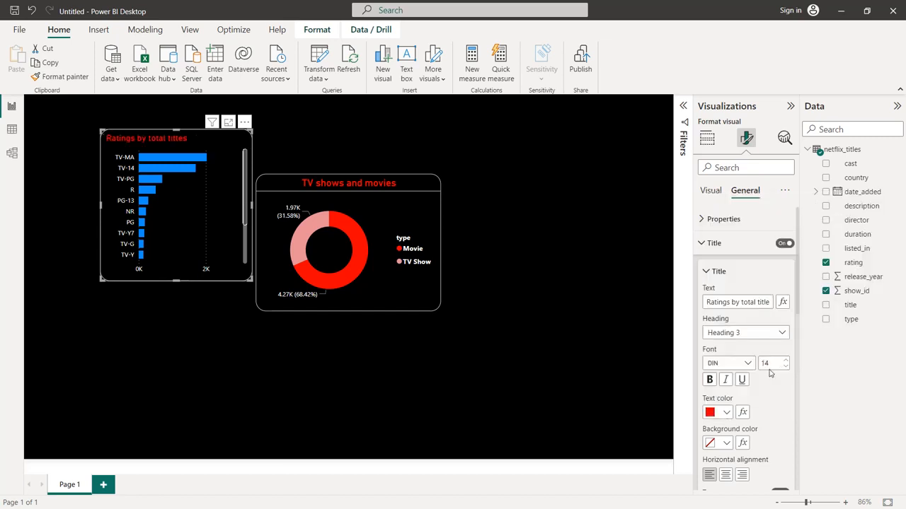
# Set the bar chart's title font size to 16 and center the title
pyautogui.click(784, 362)
pyautogui.click(784, 362)
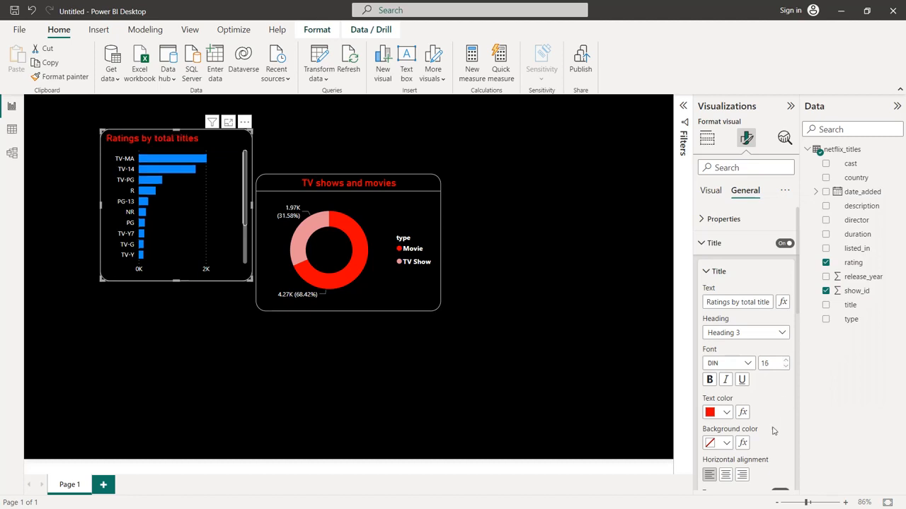
pyautogui.click(725, 474)
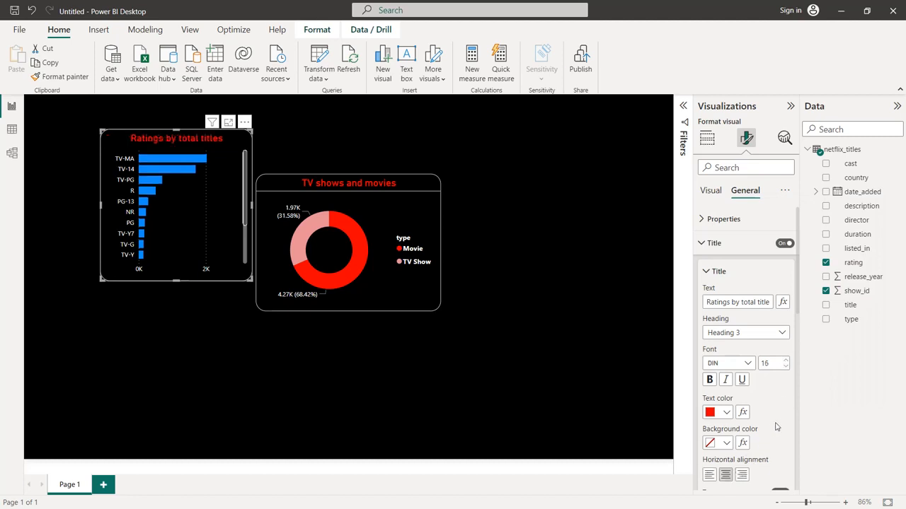
# Add a white divider beneath the bar chart's title
pyautogui.scroll(-5, 775, 427)
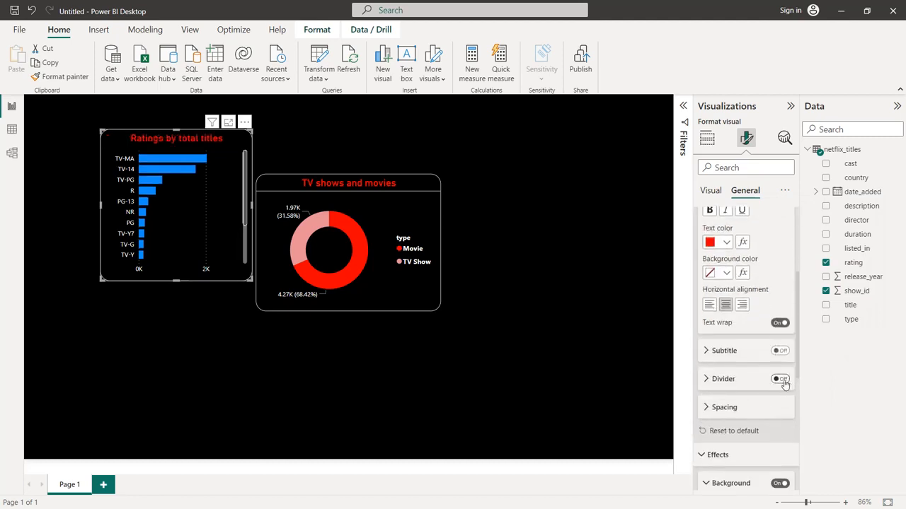
pyautogui.click(783, 383)
pyautogui.click(714, 379)
pyautogui.scroll(-1, 726, 369)
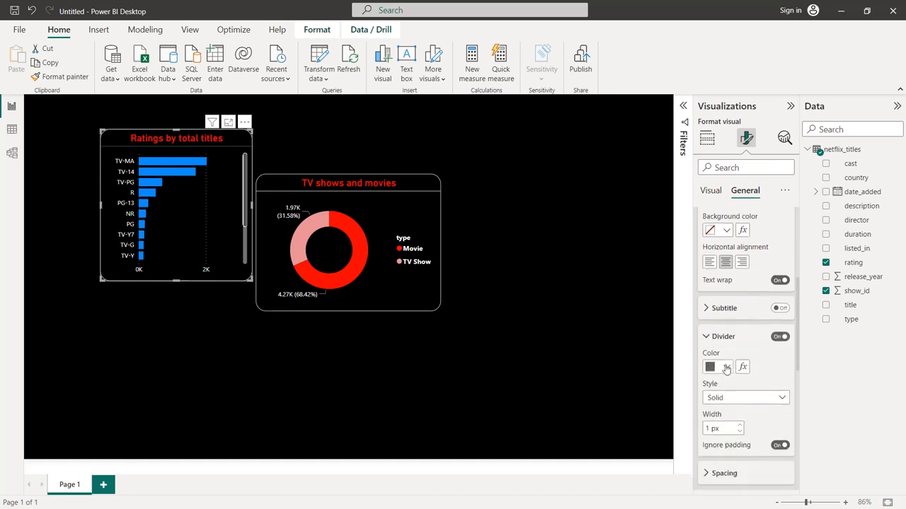
pyautogui.click(725, 367)
pyautogui.click(733, 316)
# Change the default color of the chart's bars to the recently used bright red
pyautogui.scroll(-3, 752, 357)
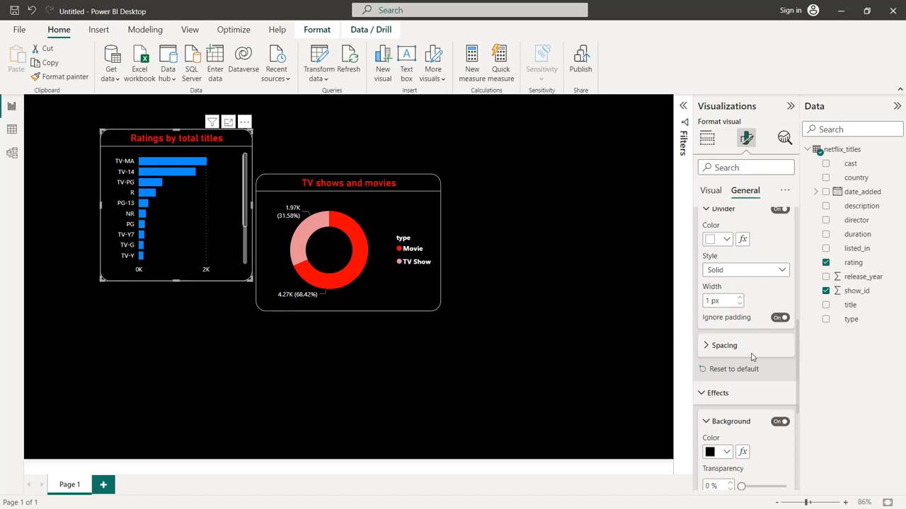
pyautogui.scroll(5, 752, 357)
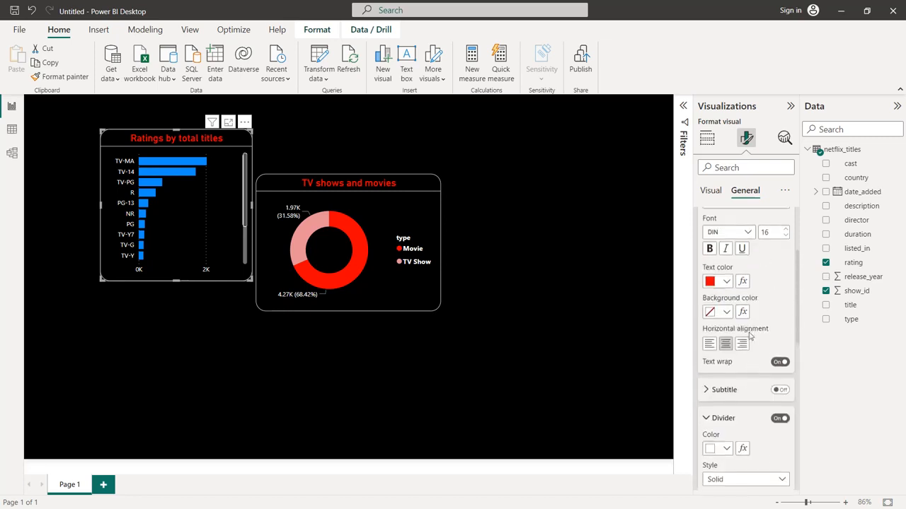
pyautogui.click(705, 202)
pyautogui.scroll(-10, 734, 263)
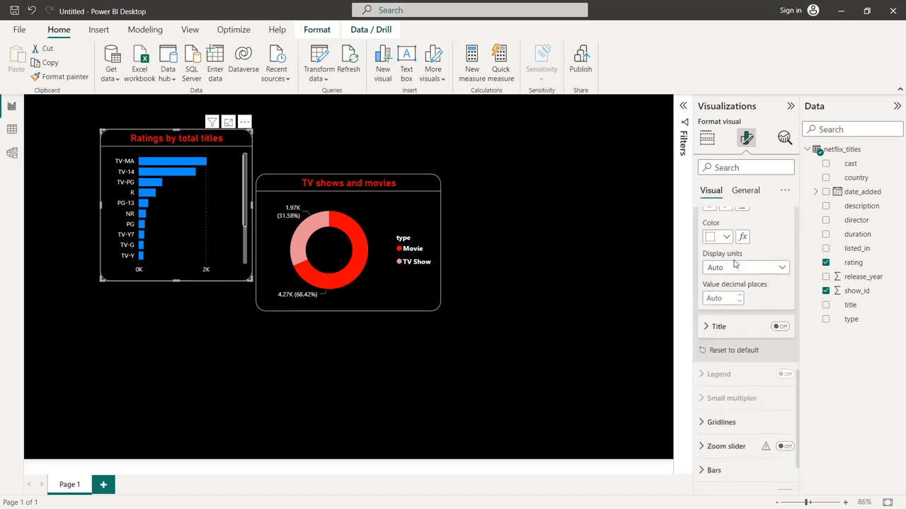
pyautogui.click(713, 406)
pyautogui.scroll(-2, 722, 348)
pyautogui.click(726, 338)
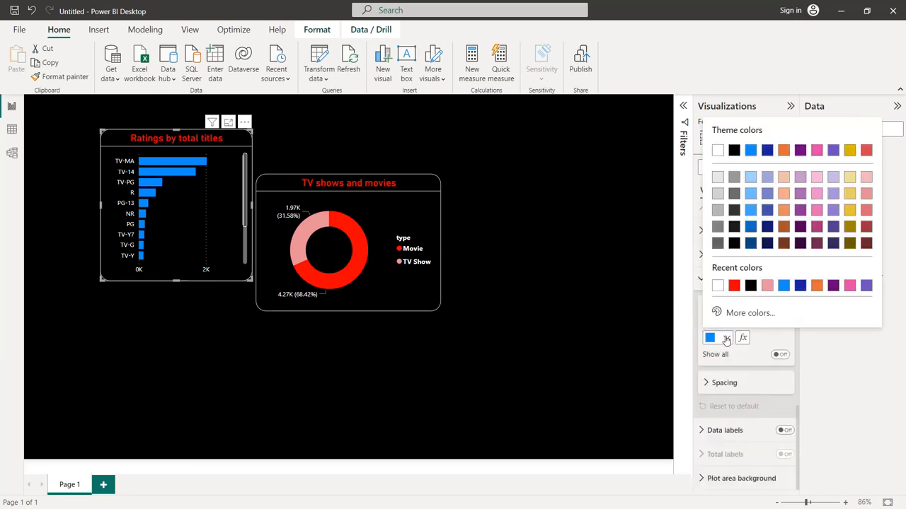
pyautogui.click(736, 287)
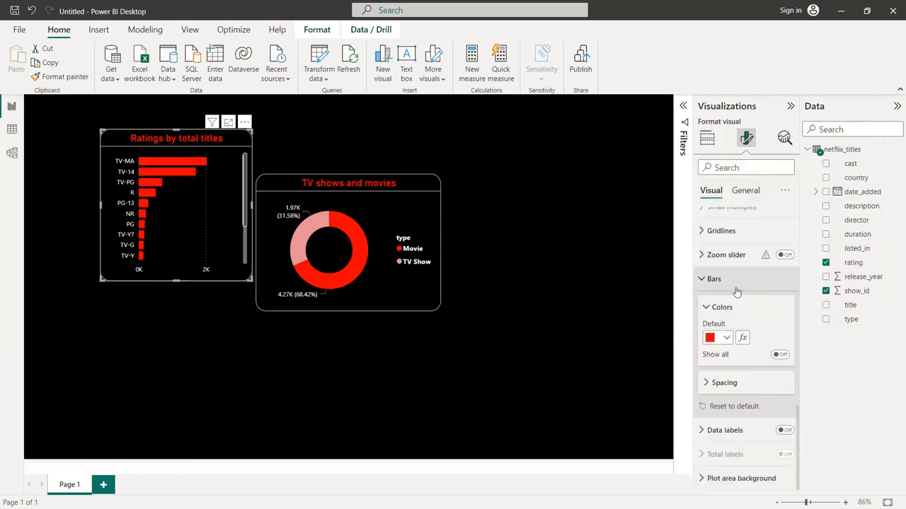
# Resize the ratings bar chart to match the donut chart's height and extend its outer side nearly to the canvas edge
pyautogui.moveTo(102, 280); pyautogui.dragTo(57, 310)
pyautogui.moveTo(156, 128); pyautogui.dragTo(155, 175)
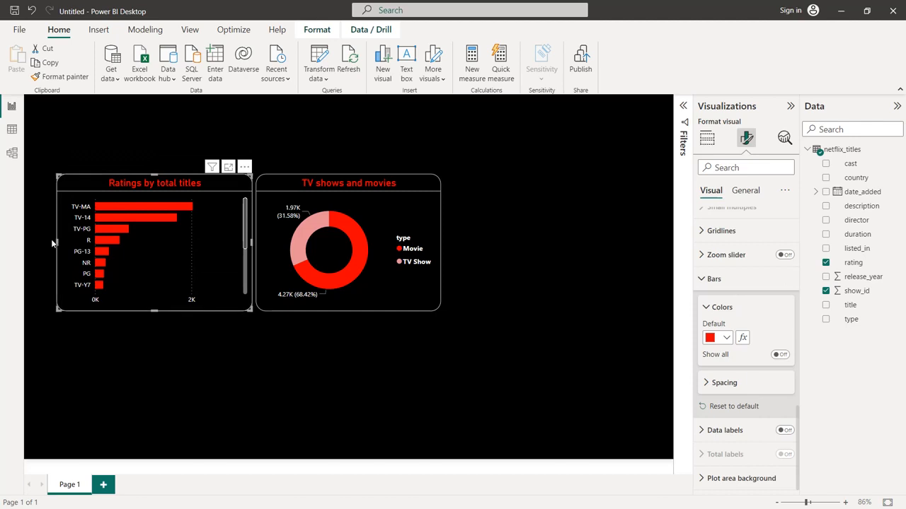
pyautogui.moveTo(57, 242); pyautogui.dragTo(33, 245)
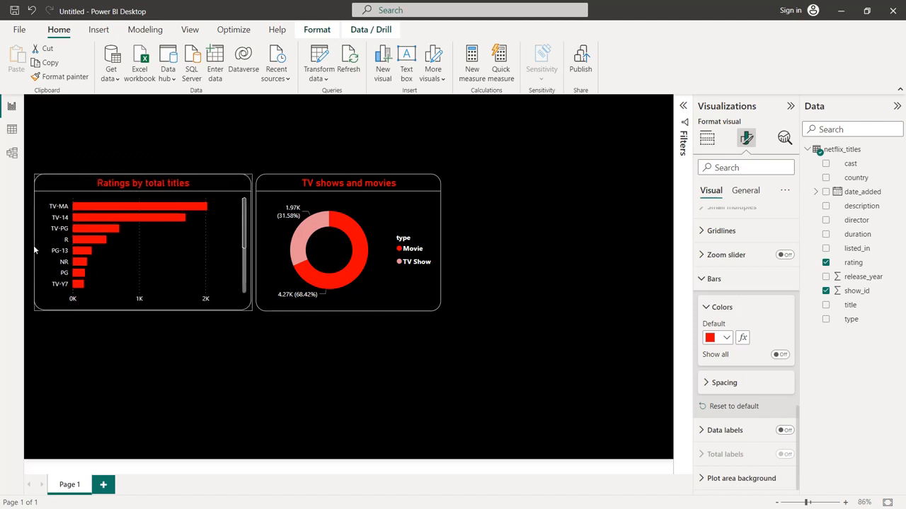
# Move the ratings bar chart to the right of the donut chart, aligned with it
pyautogui.moveTo(152, 206); pyautogui.dragTo(566, 208)
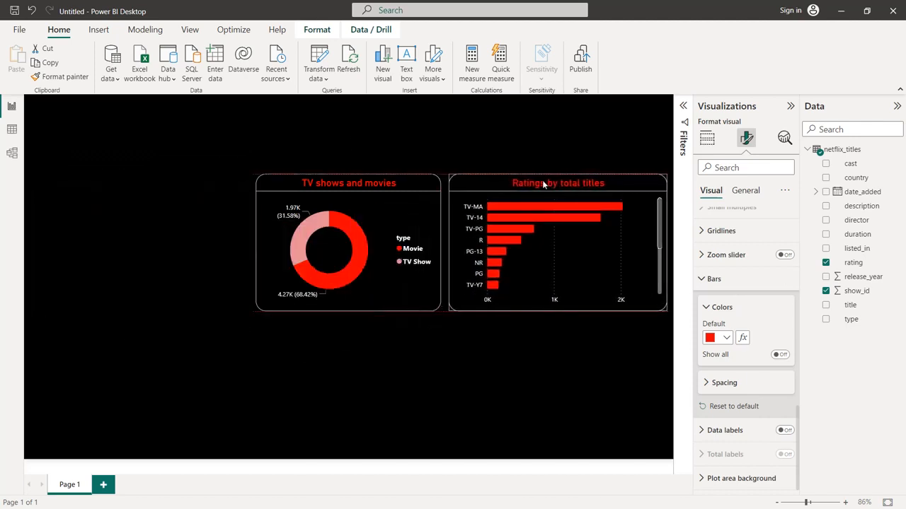
pyautogui.click(530, 351)
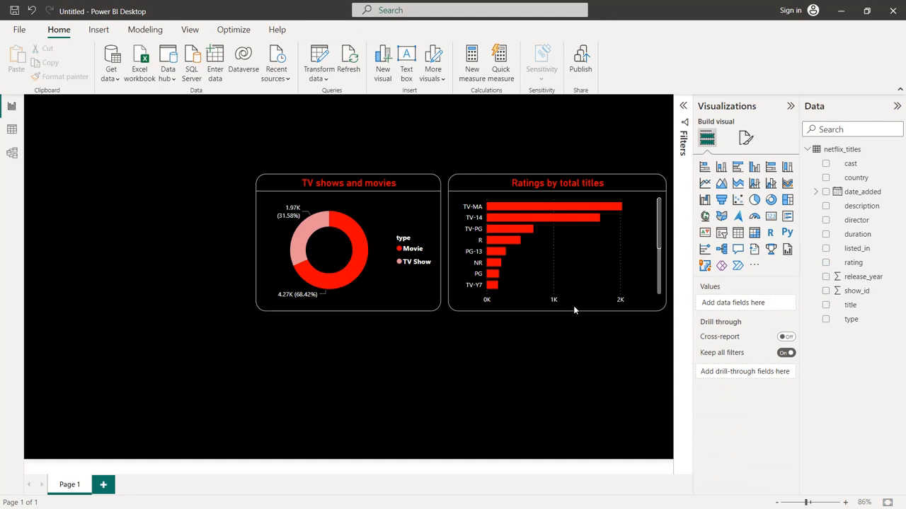
# Turn on data labels for the ratings bar chart and set their values to white
pyautogui.click(581, 269)
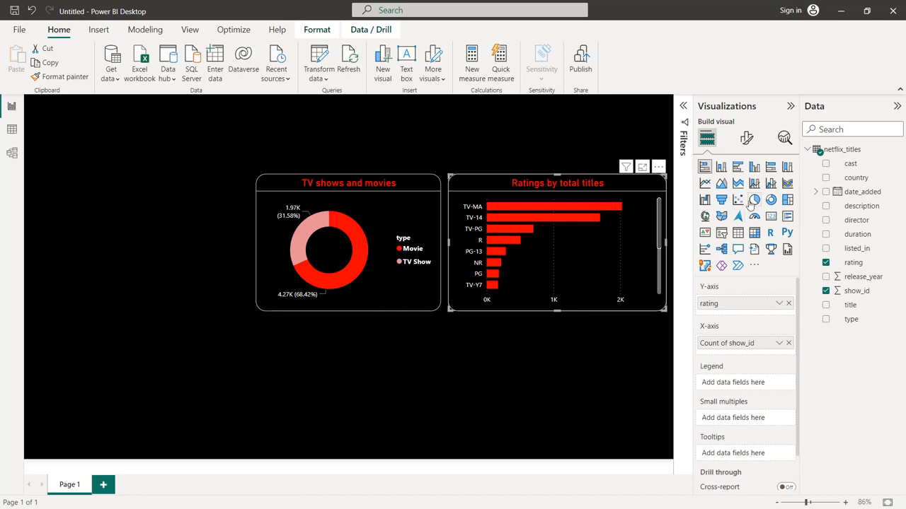
pyautogui.click(745, 138)
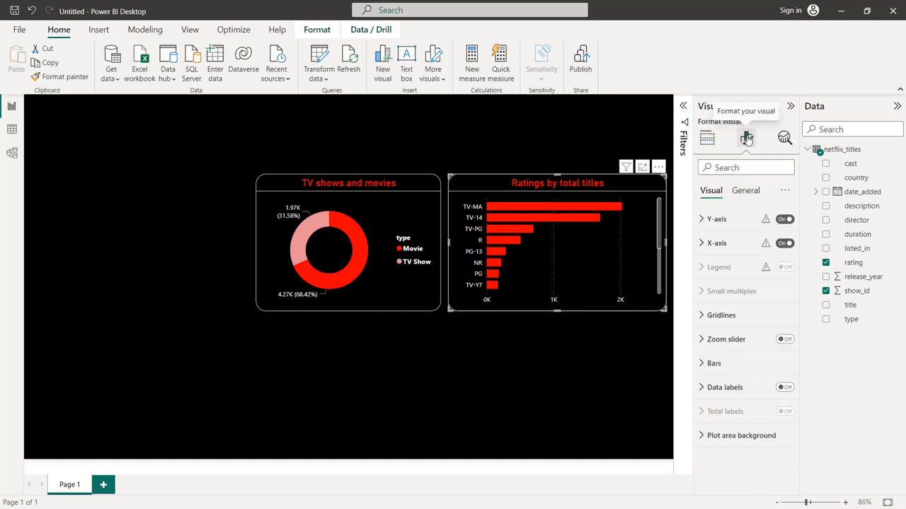
pyautogui.click(783, 389)
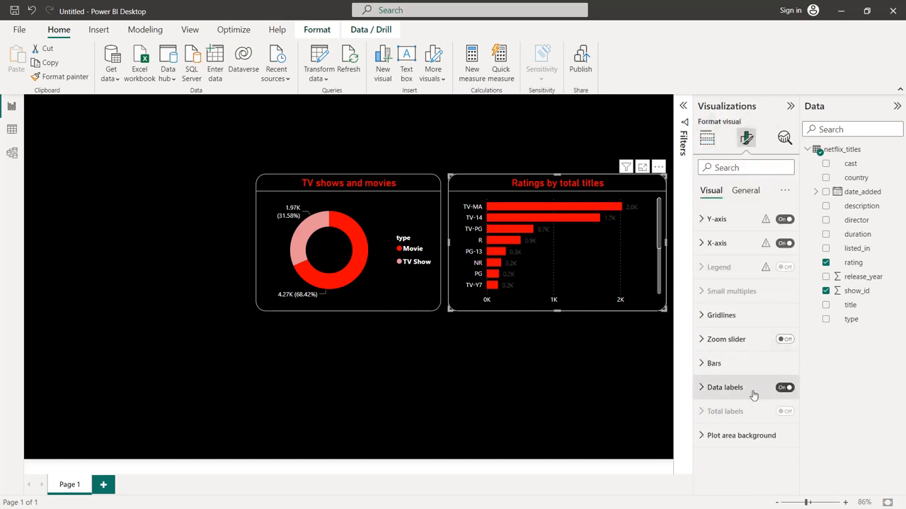
pyautogui.click(716, 388)
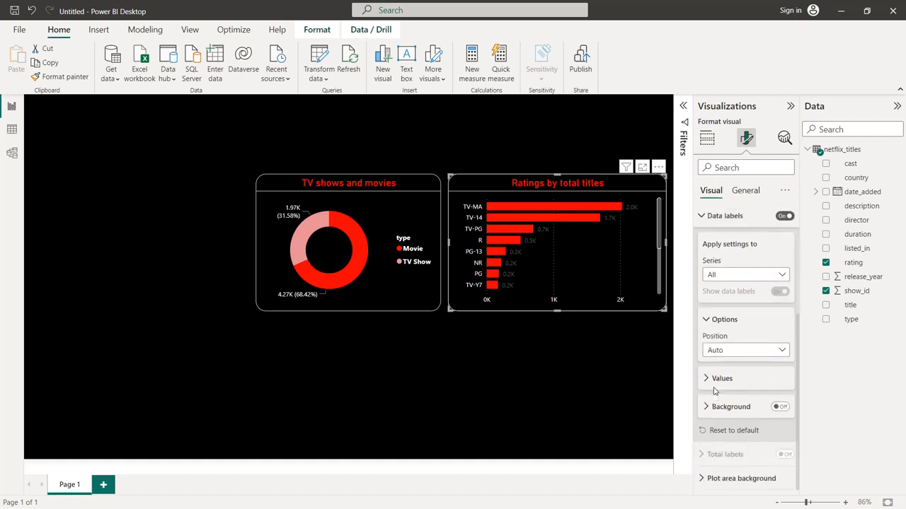
pyautogui.click(715, 379)
pyautogui.scroll(-3, 729, 354)
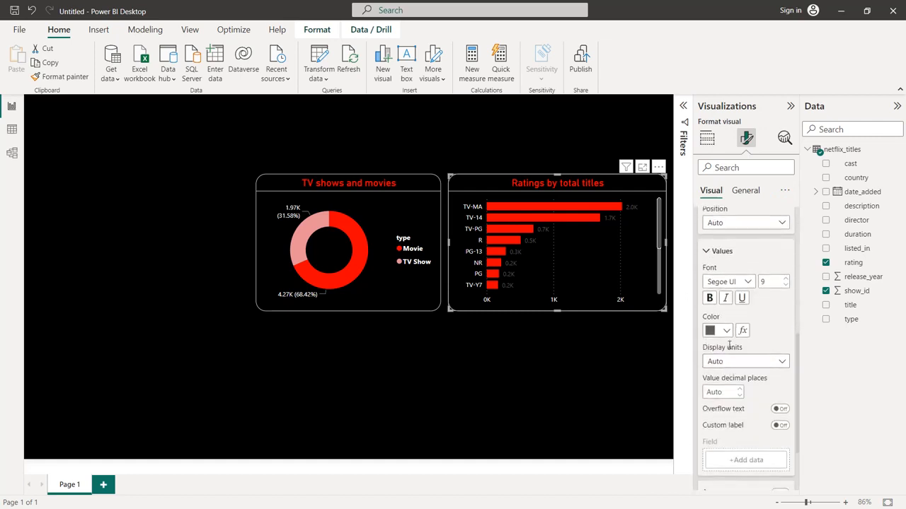
pyautogui.click(728, 334)
pyautogui.click(710, 139)
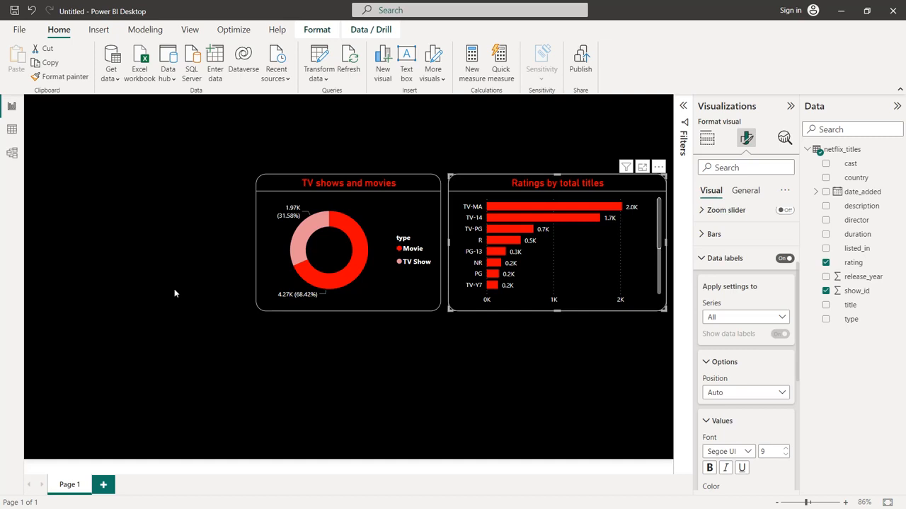
# Add a stacked bar chart with listed_in on the Y-axis and the count of show_id on the X-axis
pyautogui.click(491, 152)
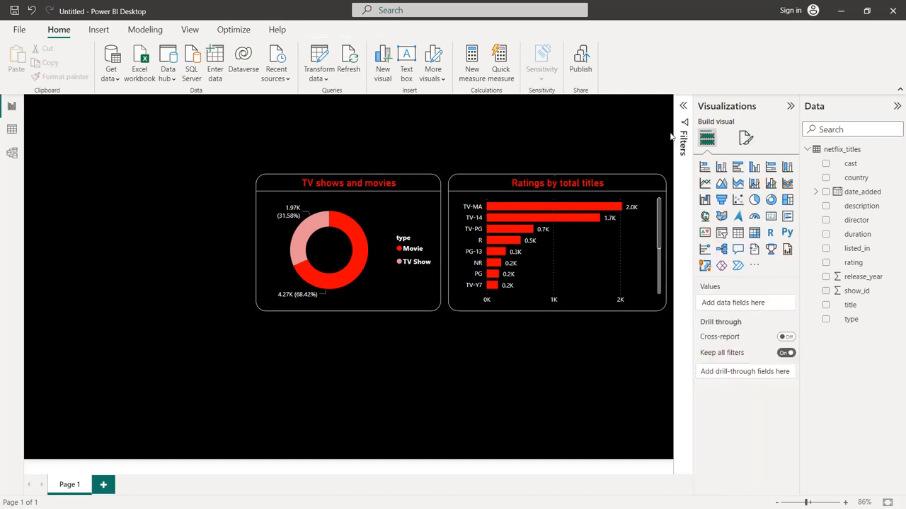
pyautogui.click(704, 167)
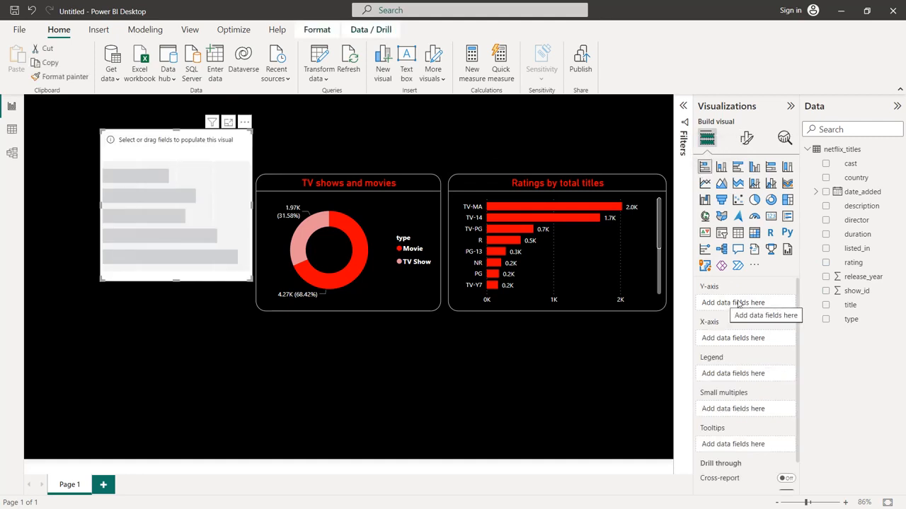
pyautogui.moveTo(854, 252); pyautogui.dragTo(751, 305)
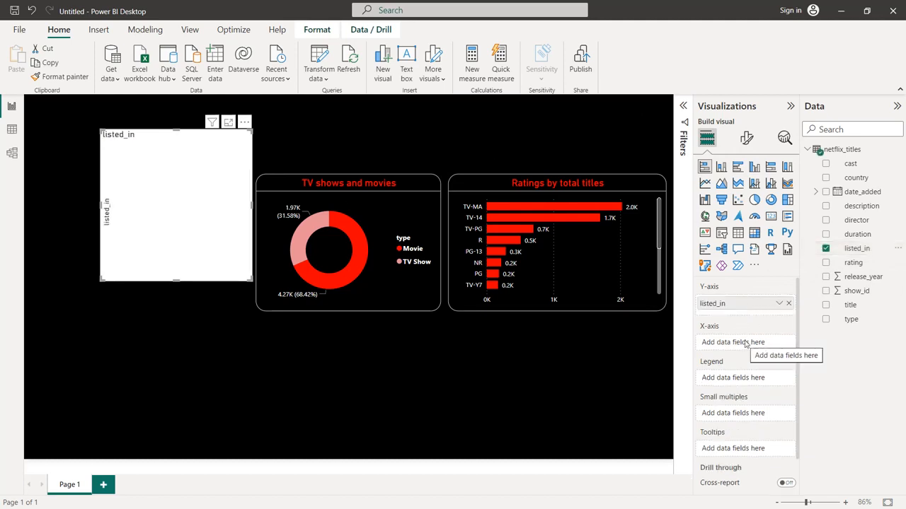
pyautogui.moveTo(855, 292); pyautogui.dragTo(756, 343)
pyautogui.click(778, 343)
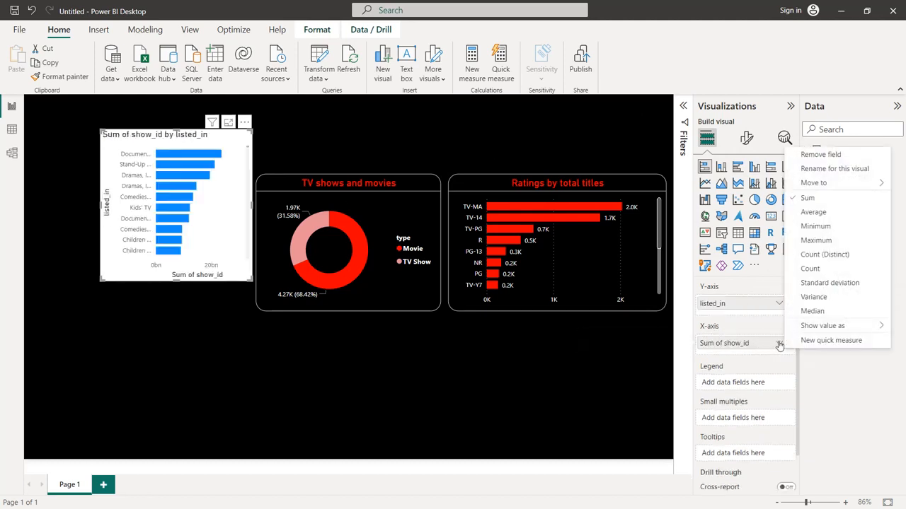
pyautogui.click(822, 255)
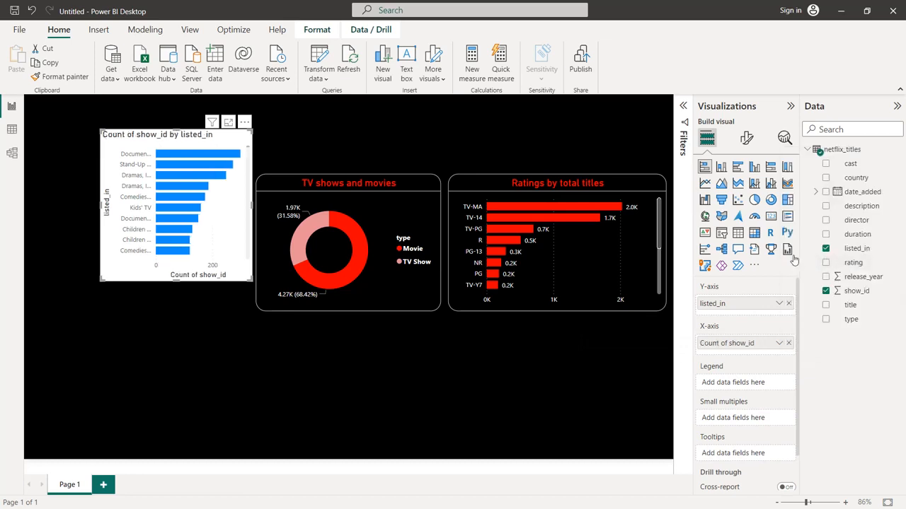
# Turn off the new chart's Y-axis title and color the Y-axis values white
pyautogui.click(747, 138)
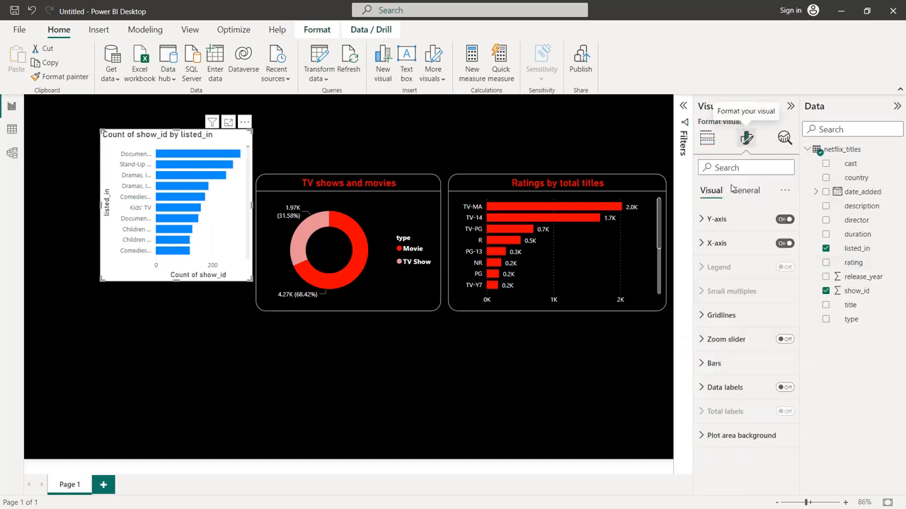
pyautogui.click(718, 220)
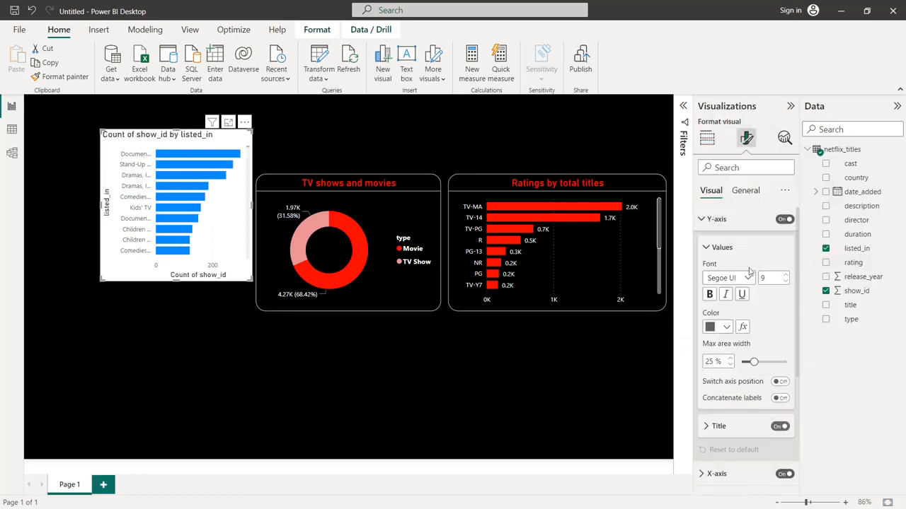
pyautogui.click(780, 427)
pyautogui.click(727, 327)
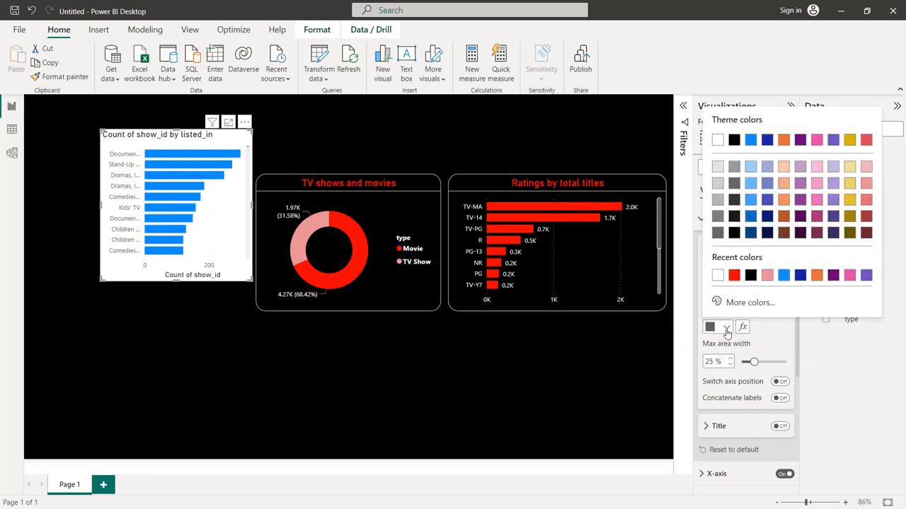
pyautogui.click(724, 285)
# Turn off the new chart's X-axis title and color the X-axis values white
pyautogui.scroll(-5, 720, 331)
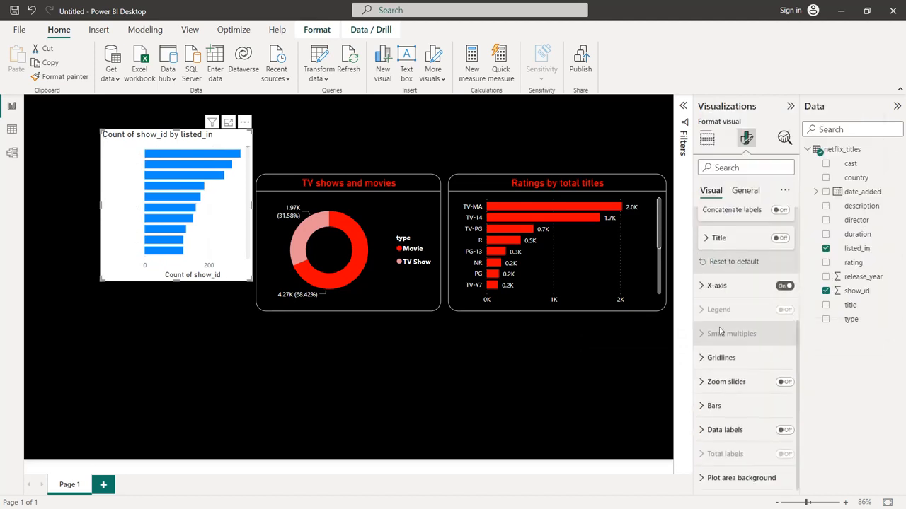
pyautogui.click(718, 285)
pyautogui.scroll(-2, 762, 396)
pyautogui.click(779, 381)
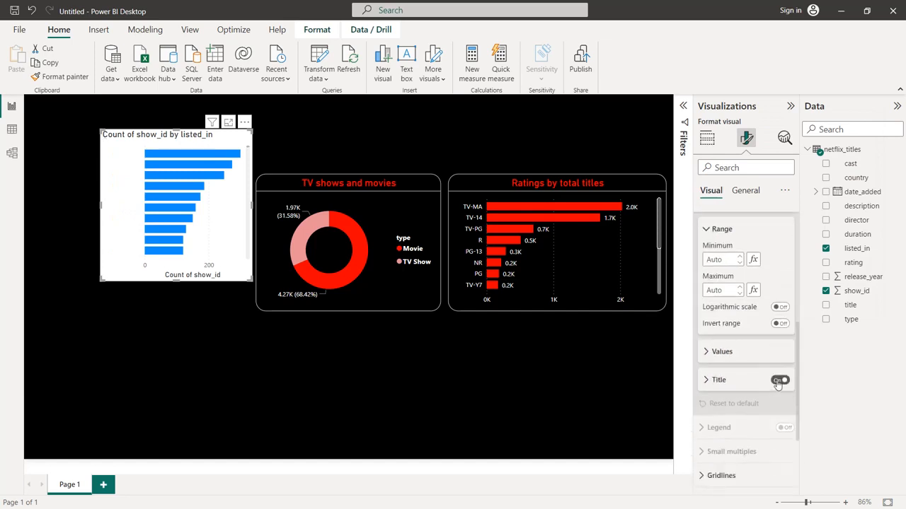
pyautogui.click(779, 381)
pyautogui.click(735, 354)
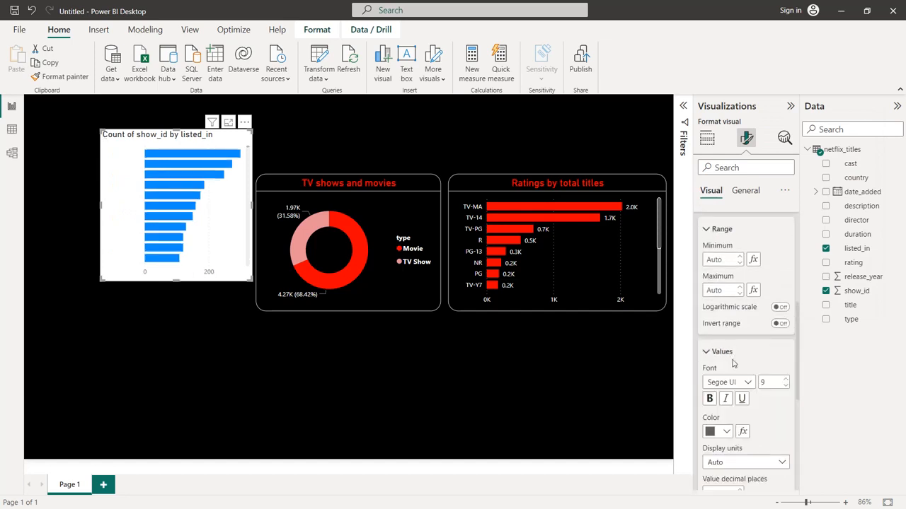
pyautogui.click(727, 433)
pyautogui.click(719, 380)
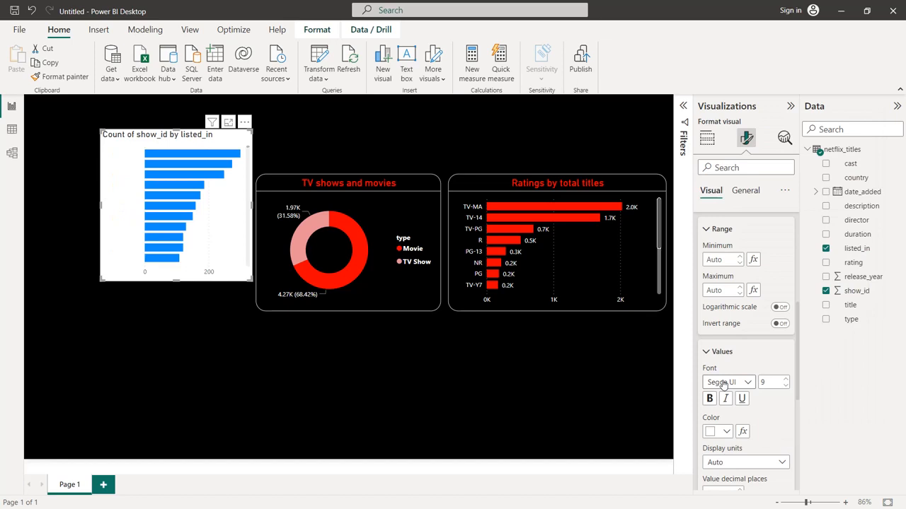
# Set the listed_in bar chart's background color to black
pyautogui.scroll(4, 729, 354)
pyautogui.click(743, 191)
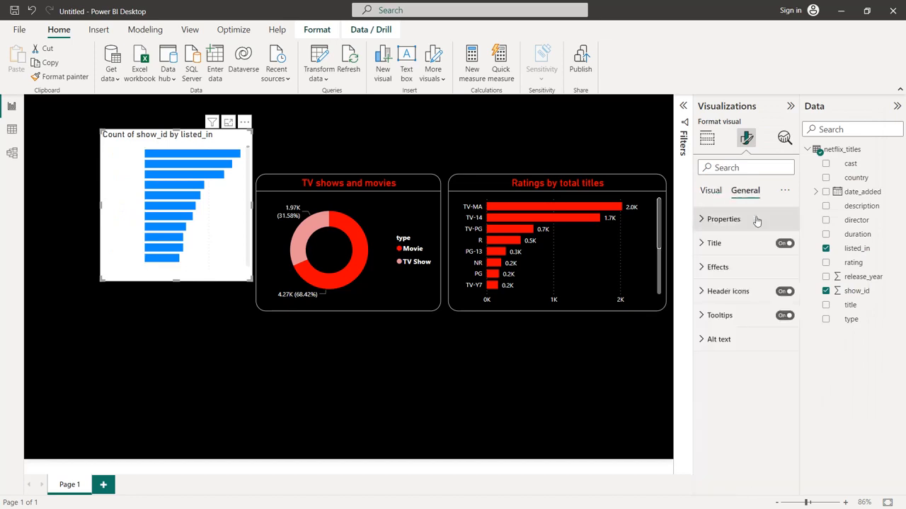
pyautogui.click(718, 267)
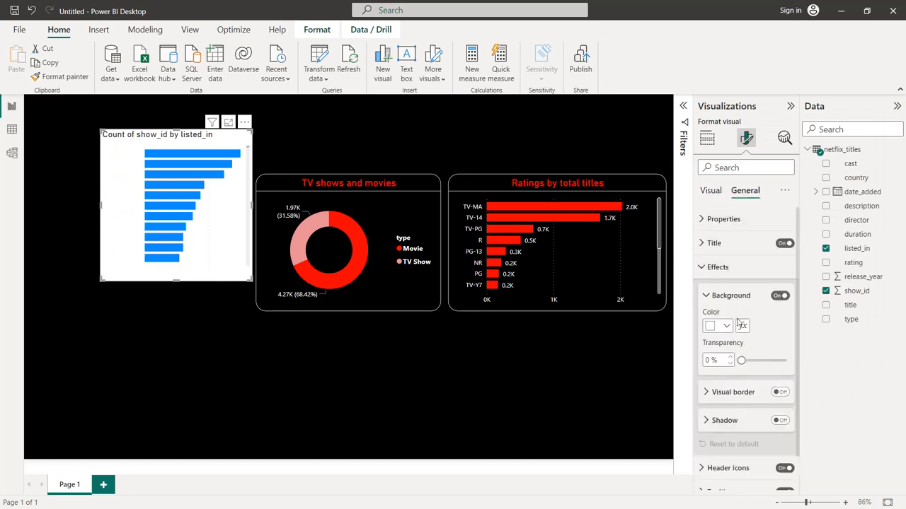
pyautogui.click(731, 326)
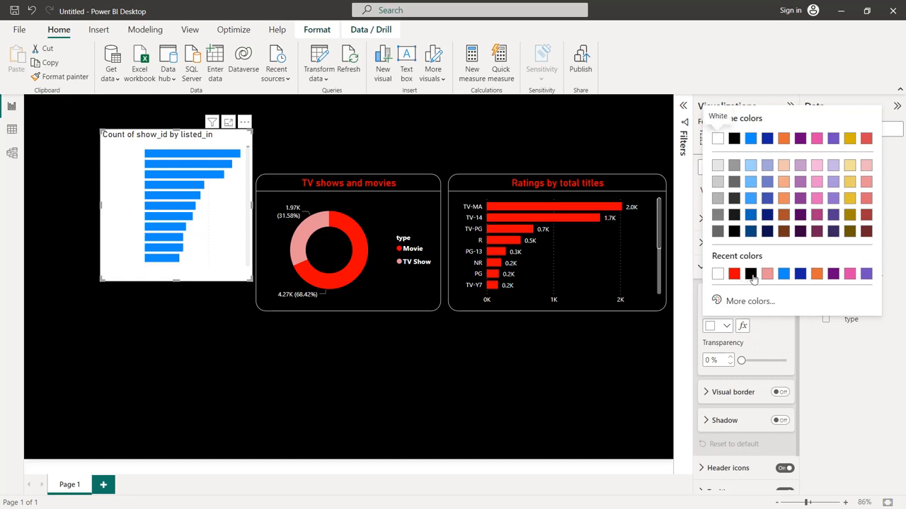
pyautogui.click(740, 282)
# Add a white visual border with 20 px rounded corners to the listed_in bar chart
pyautogui.scroll(-1, 751, 316)
pyautogui.click(780, 355)
pyautogui.click(705, 356)
pyautogui.scroll(-2, 720, 332)
pyautogui.click(726, 317)
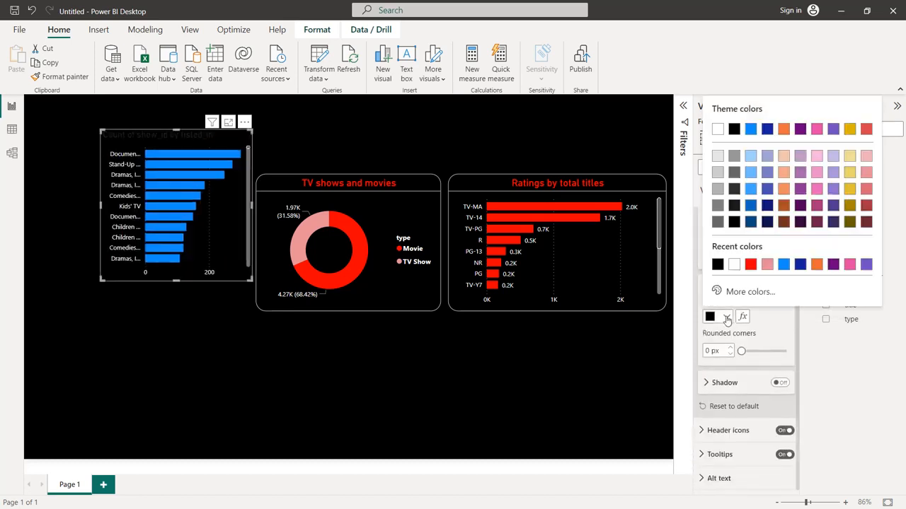
pyautogui.click(735, 266)
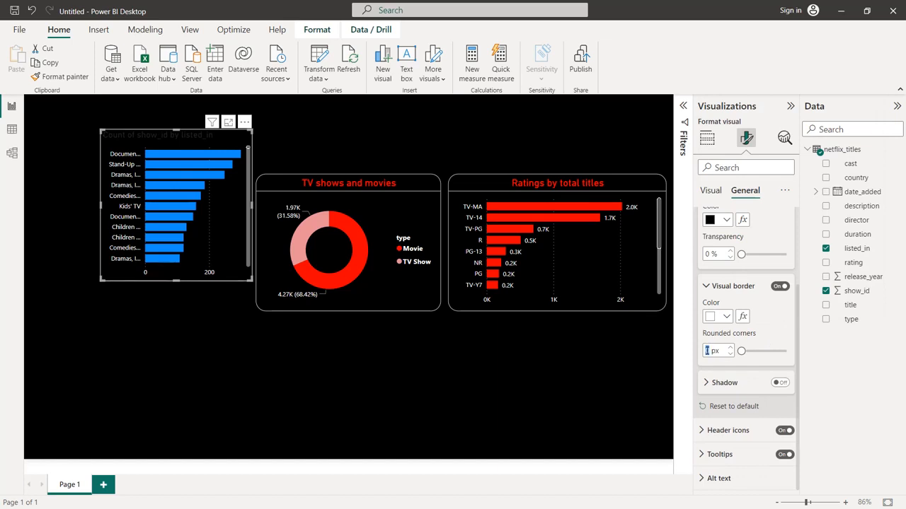
pyautogui.write('20')
# Change the listed_in chart's title text to "Gneres by total titles"
pyautogui.scroll(3, 770, 328)
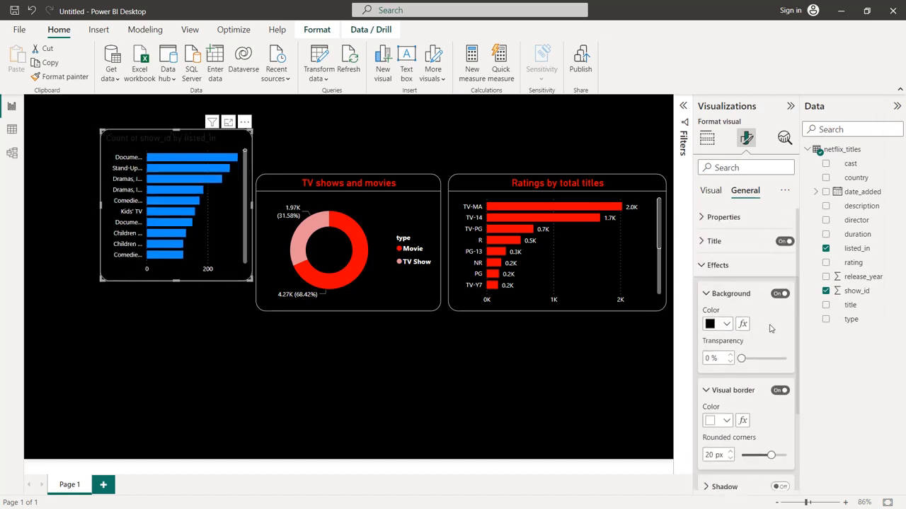
pyautogui.click(735, 242)
pyautogui.click(733, 302)
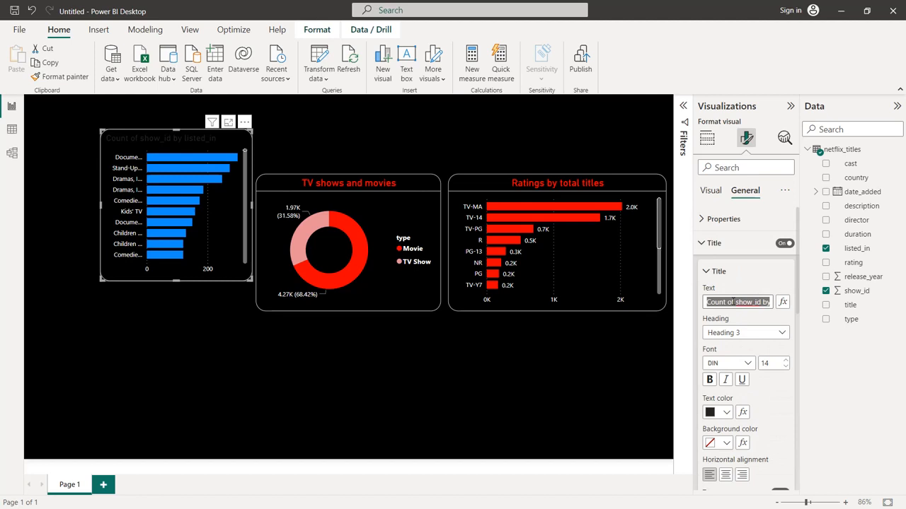
pyautogui.write('Gneres by')
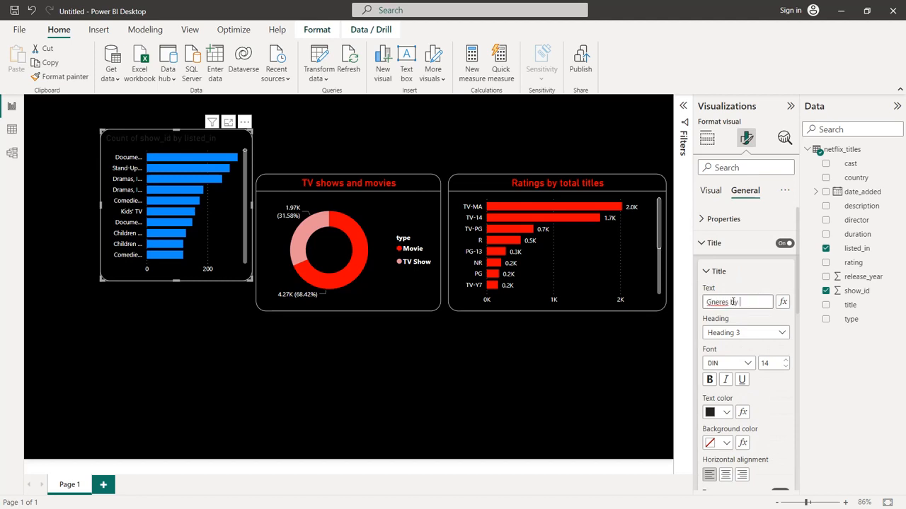
pyautogui.write(' total titles')
# Set the genre chart's title to font size 16, color it bright red and center it
pyautogui.click(784, 359)
pyautogui.click(784, 359)
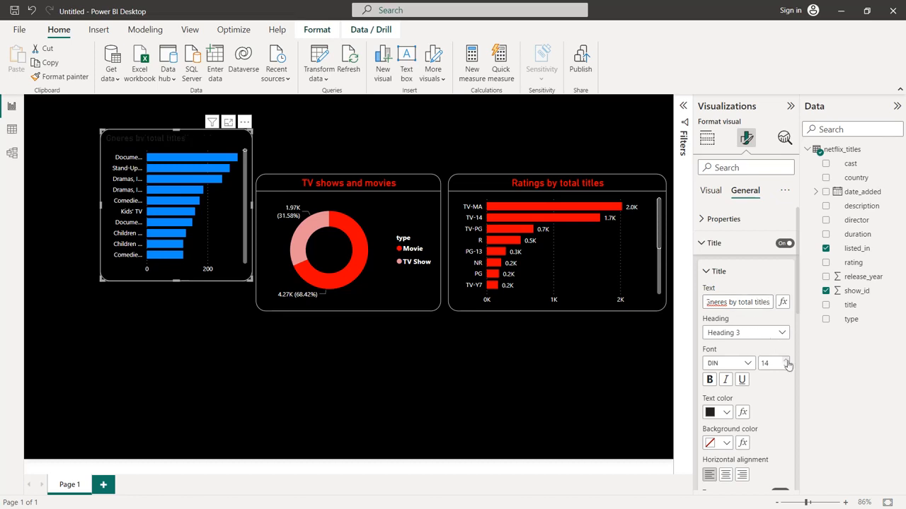
pyautogui.click(725, 413)
pyautogui.click(719, 358)
pyautogui.click(726, 474)
# Add a white divider beneath the genre chart's title
pyautogui.scroll(-3, 772, 425)
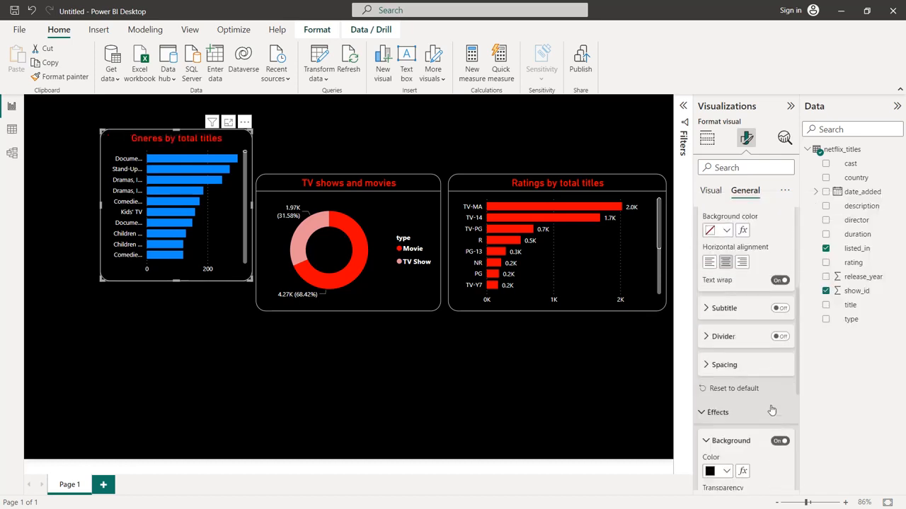
pyautogui.click(780, 336)
pyautogui.click(747, 338)
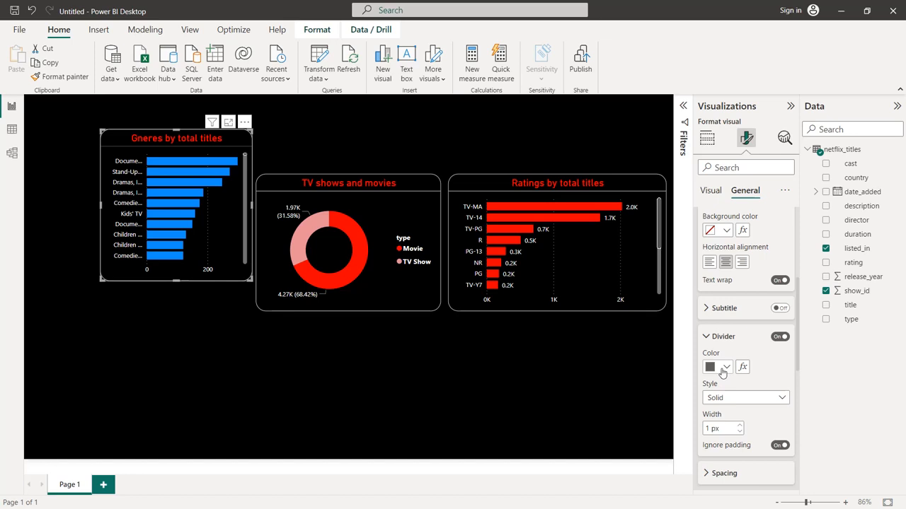
pyautogui.click(723, 373)
pyautogui.click(710, 179)
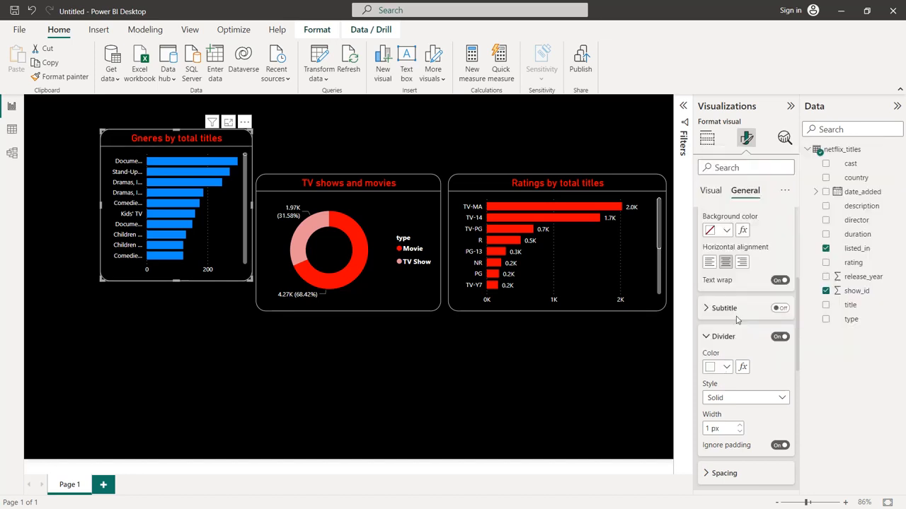
# Recolor the genre chart's bars to bright red (#FB0000)
pyautogui.scroll(-3, 736, 320)
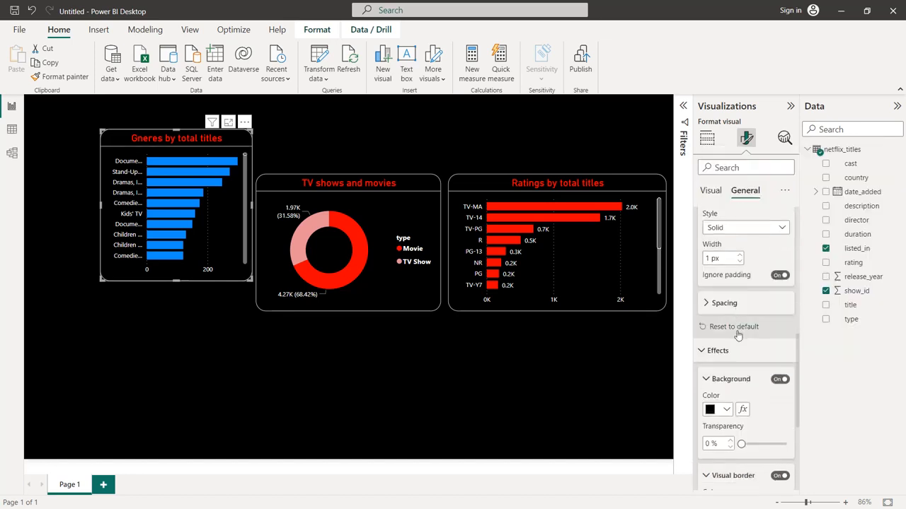
pyautogui.scroll(-5, 738, 335)
pyautogui.scroll(4, 738, 336)
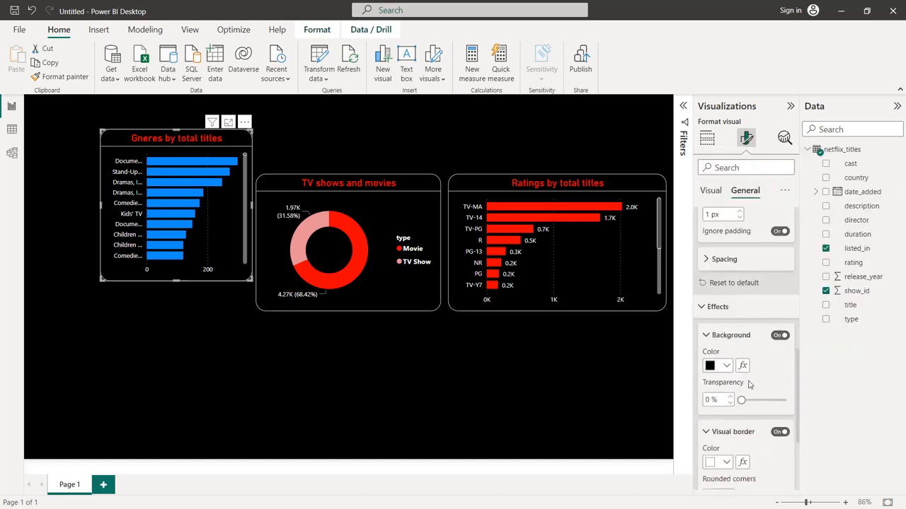
pyautogui.click(710, 191)
pyautogui.scroll(-3, 741, 255)
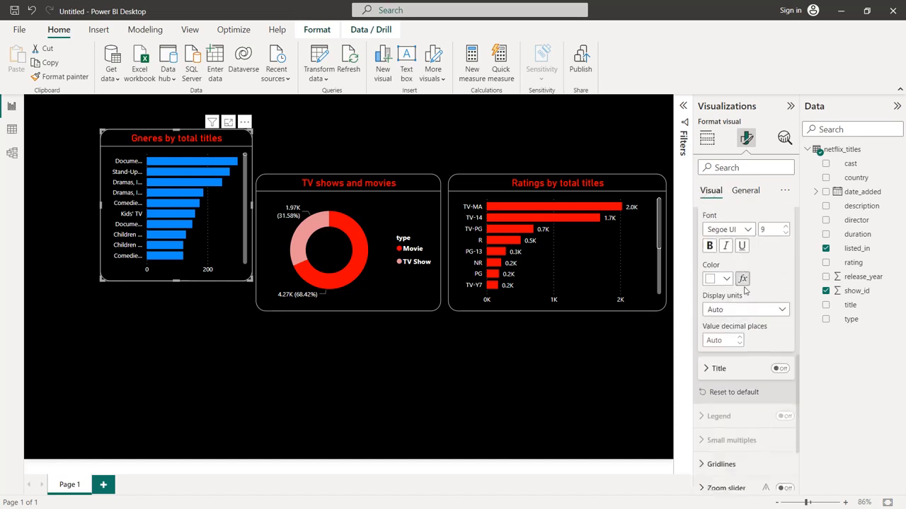
pyautogui.click(730, 409)
pyautogui.scroll(-3, 732, 408)
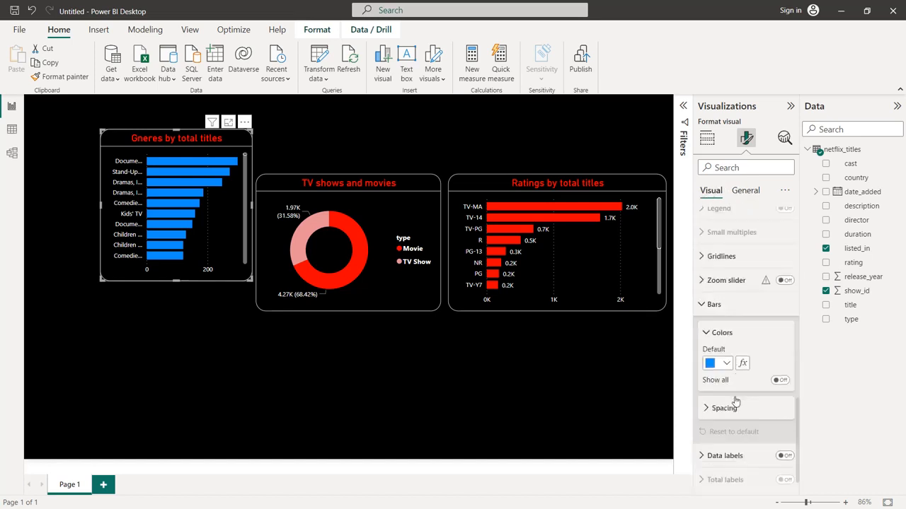
pyautogui.click(726, 338)
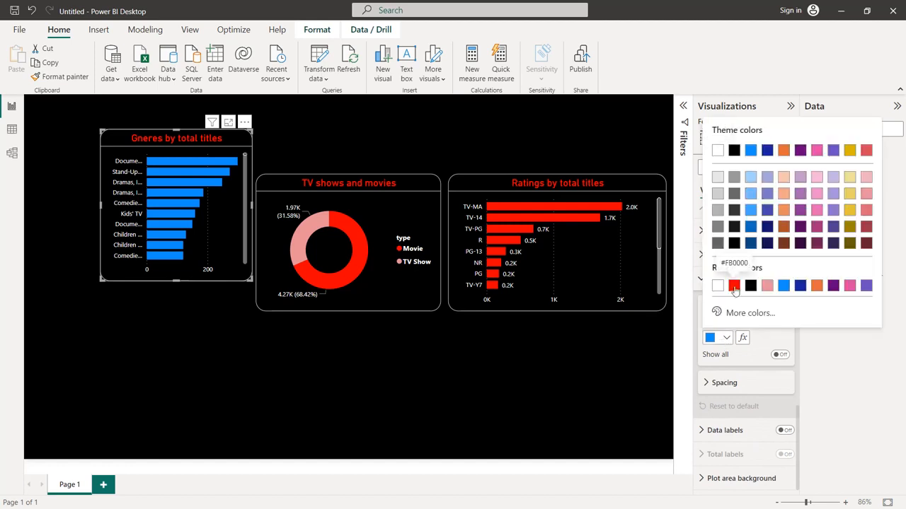
pyautogui.click(734, 287)
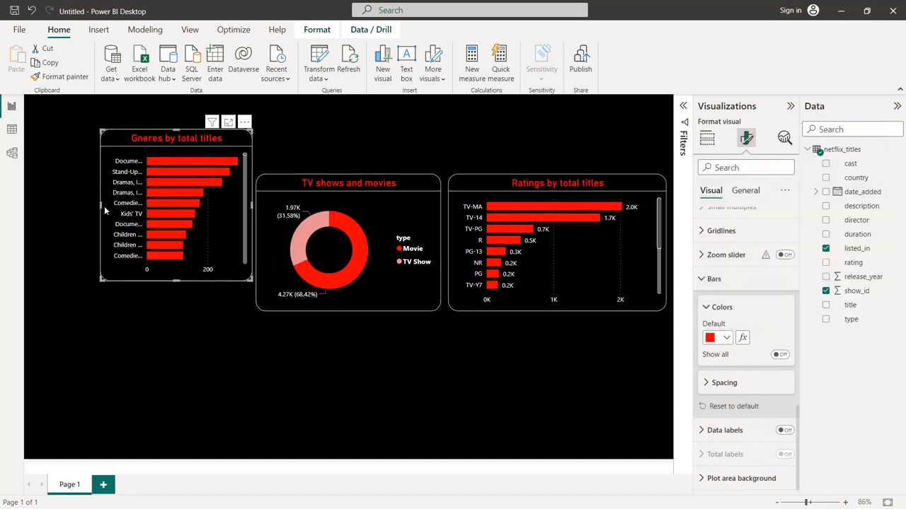
# Widen the genre chart to the canvas edge and align it in height and position with the donut chart beside it
pyautogui.moveTo(91, 213); pyautogui.dragTo(29, 216)
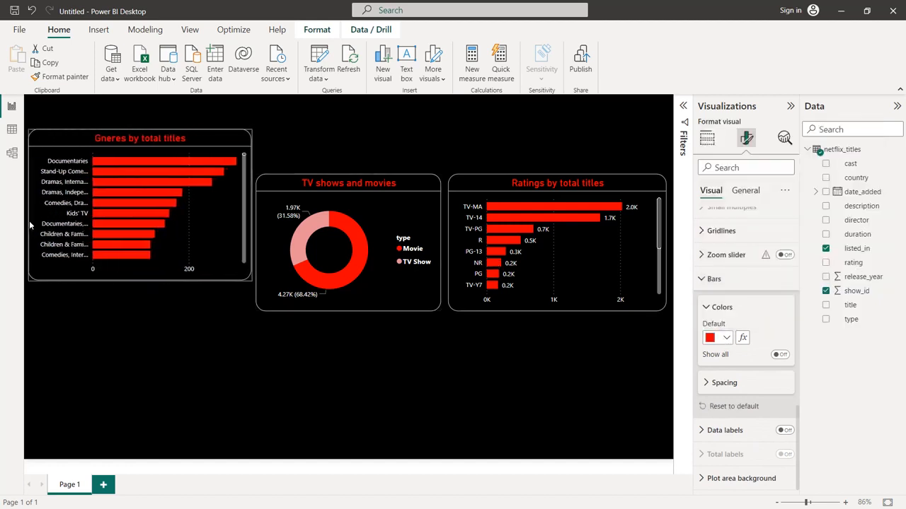
pyautogui.moveTo(159, 138); pyautogui.dragTo(155, 183)
pyautogui.moveTo(137, 326); pyautogui.dragTo(139, 318)
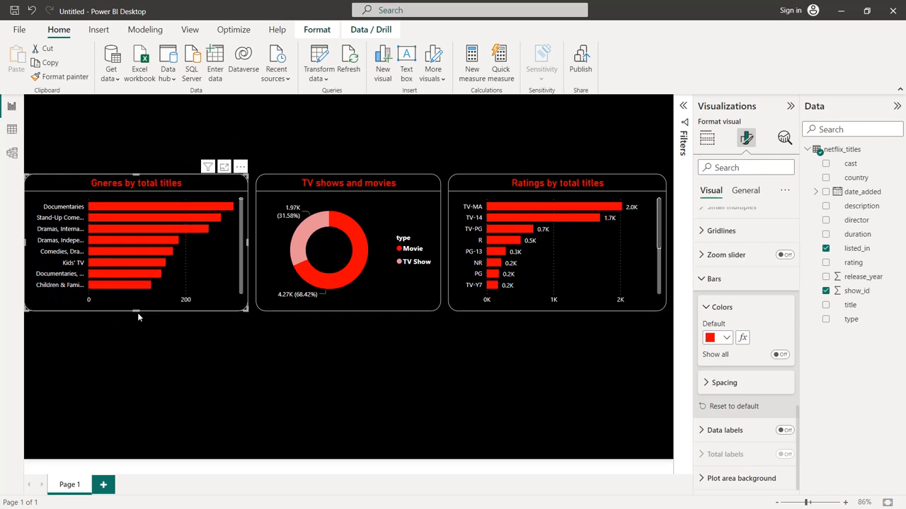
# Turn on data labels for the genre chart and color their values white
pyautogui.click(785, 431)
pyautogui.click(745, 433)
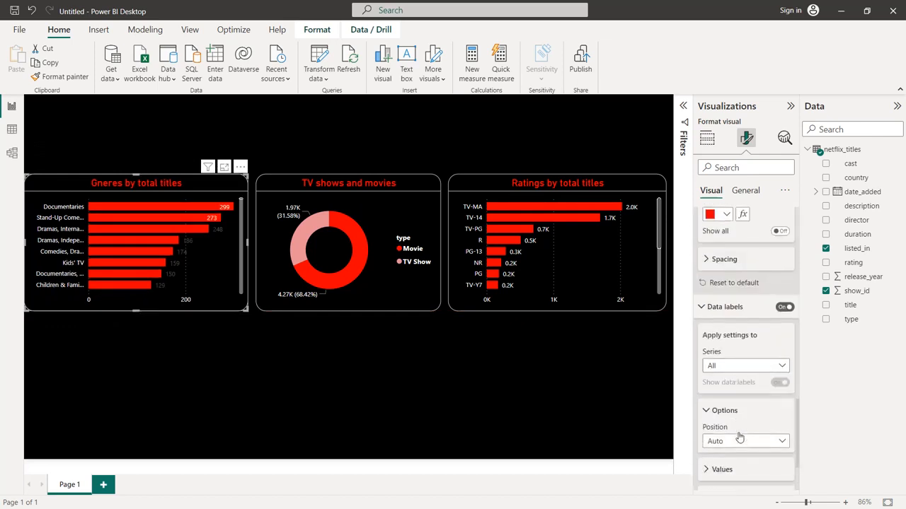
pyautogui.scroll(-2, 729, 394)
pyautogui.click(723, 378)
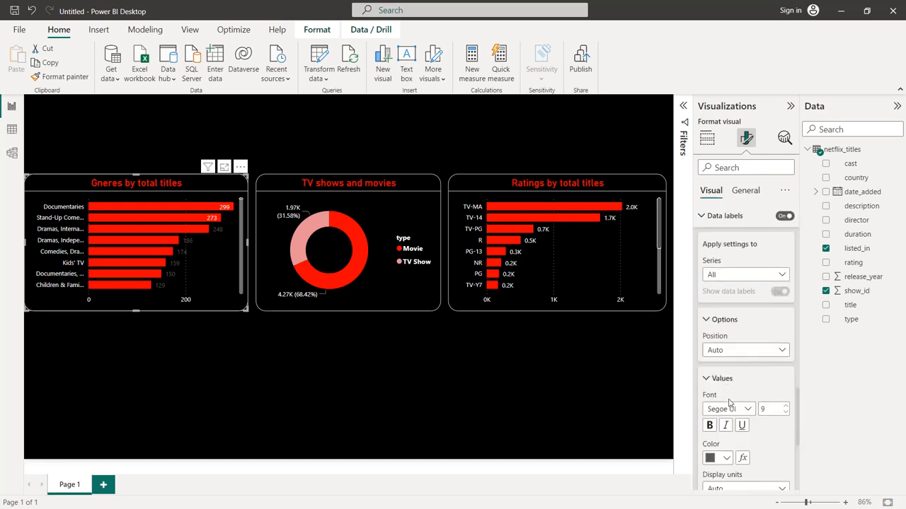
pyautogui.click(725, 458)
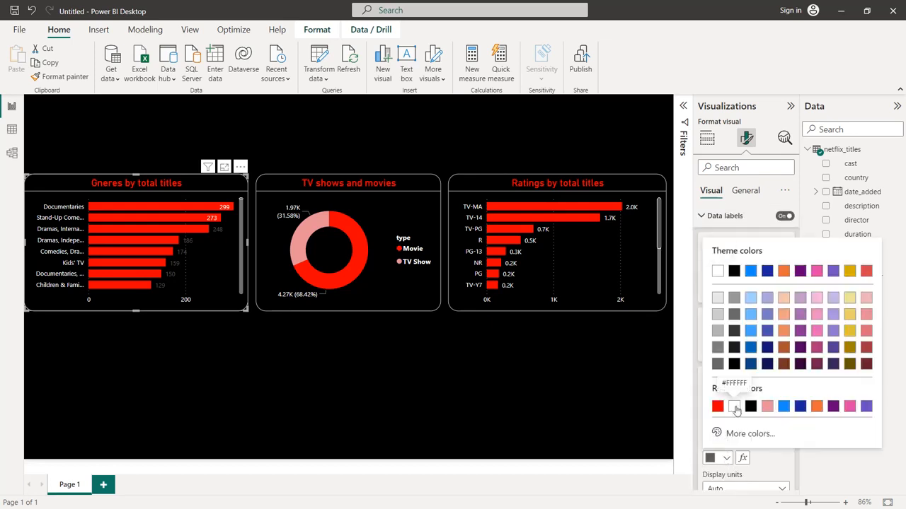
pyautogui.click(732, 405)
pyautogui.click(406, 383)
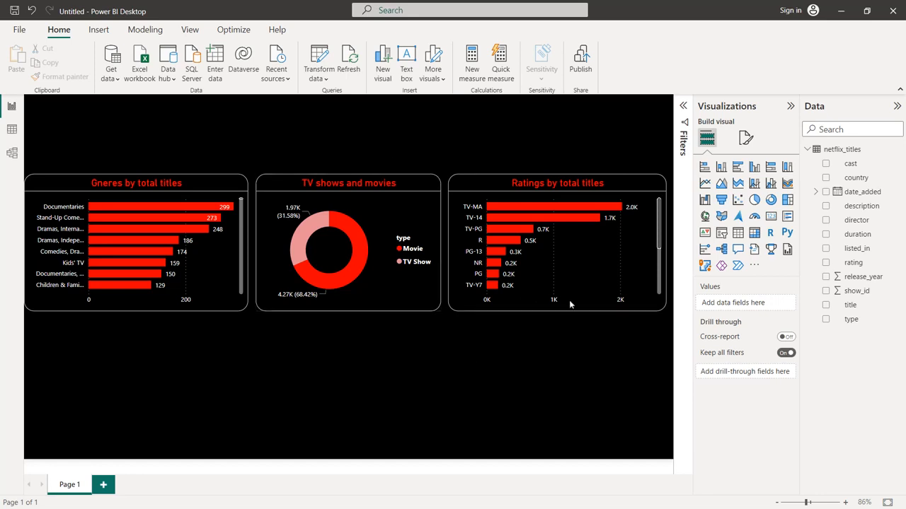
# Add an area chart with release_year on the X-axis, distinct count of show_id on the Y-axis and type as legend
pyautogui.click(721, 184)
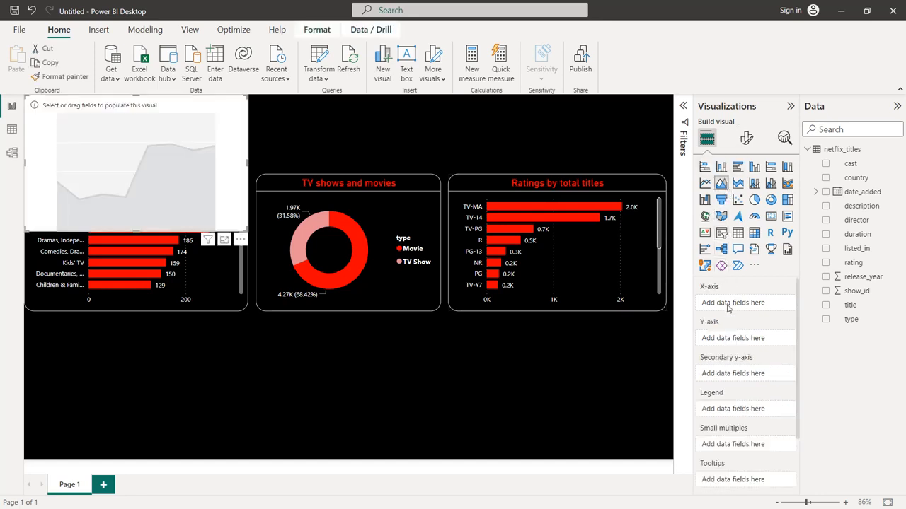
pyautogui.moveTo(858, 277); pyautogui.dragTo(758, 304)
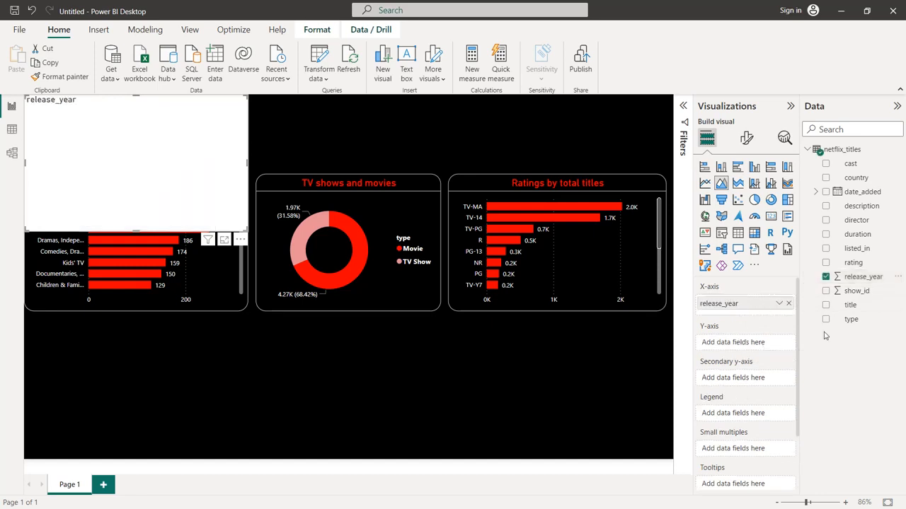
pyautogui.moveTo(856, 291); pyautogui.dragTo(746, 350)
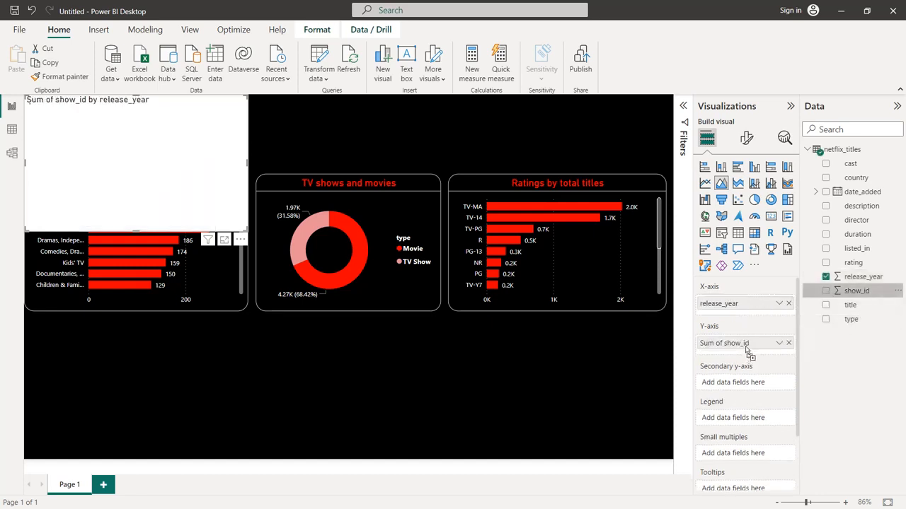
pyautogui.click(779, 343)
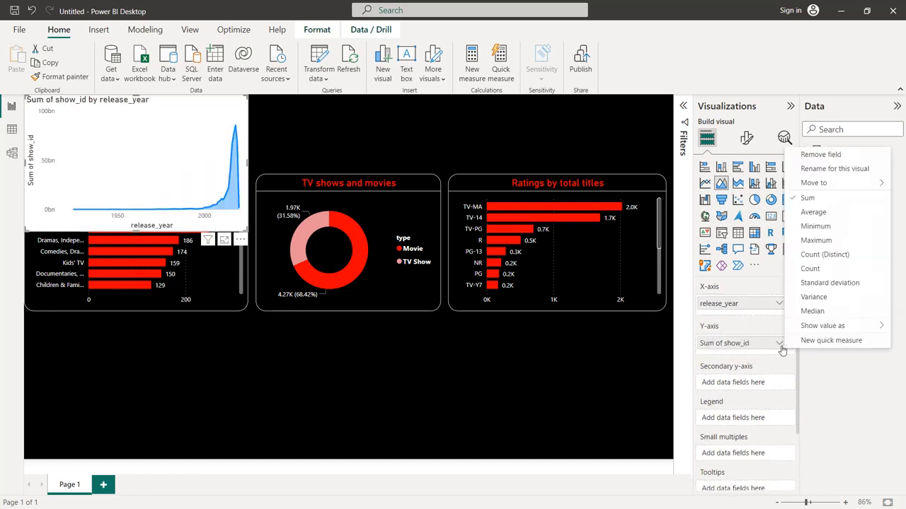
pyautogui.click(820, 256)
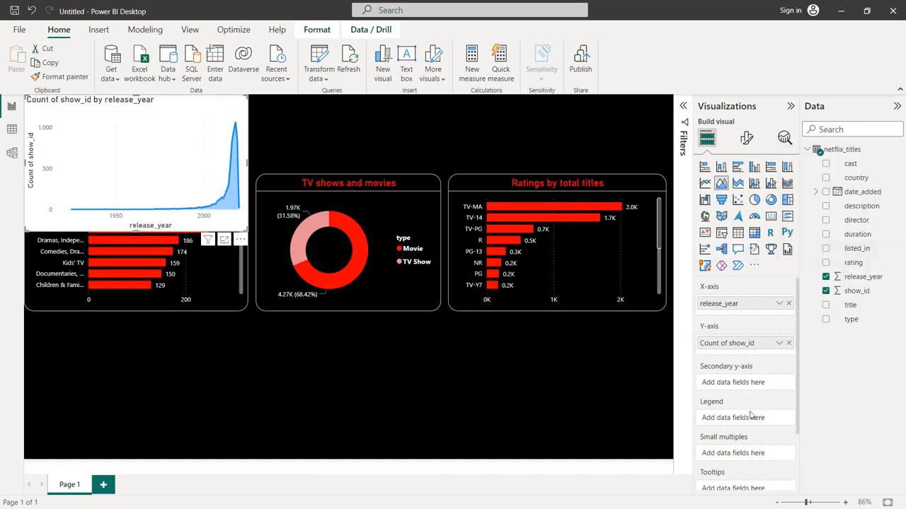
pyautogui.moveTo(851, 321); pyautogui.dragTo(746, 423)
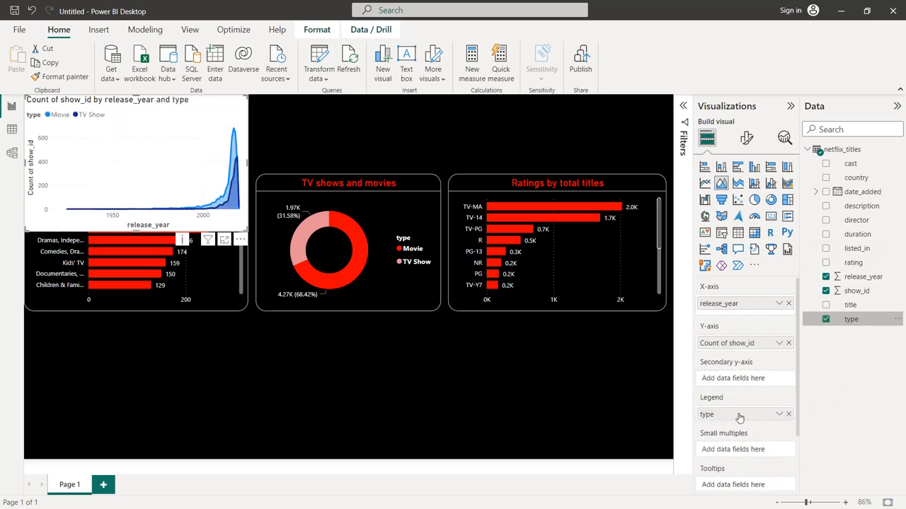
# Hide the area chart's X-axis title and color the X-axis values white
pyautogui.click(747, 140)
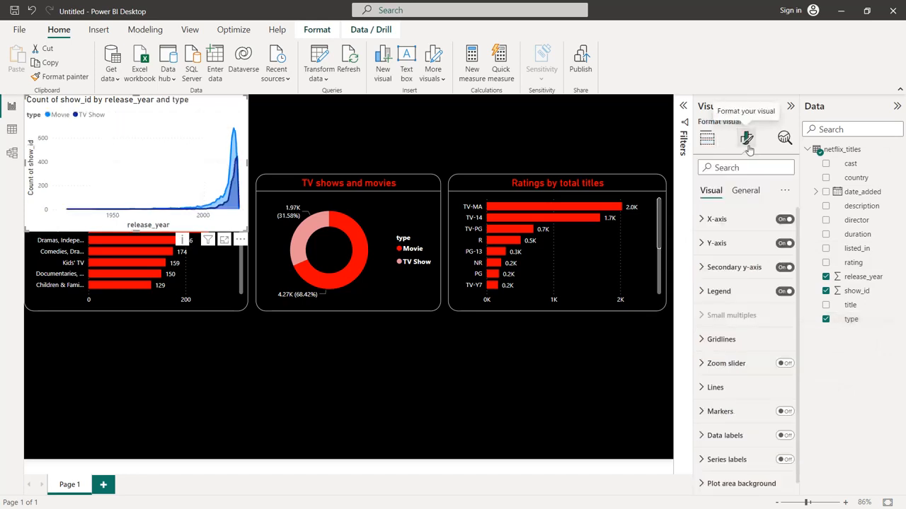
pyautogui.click(708, 227)
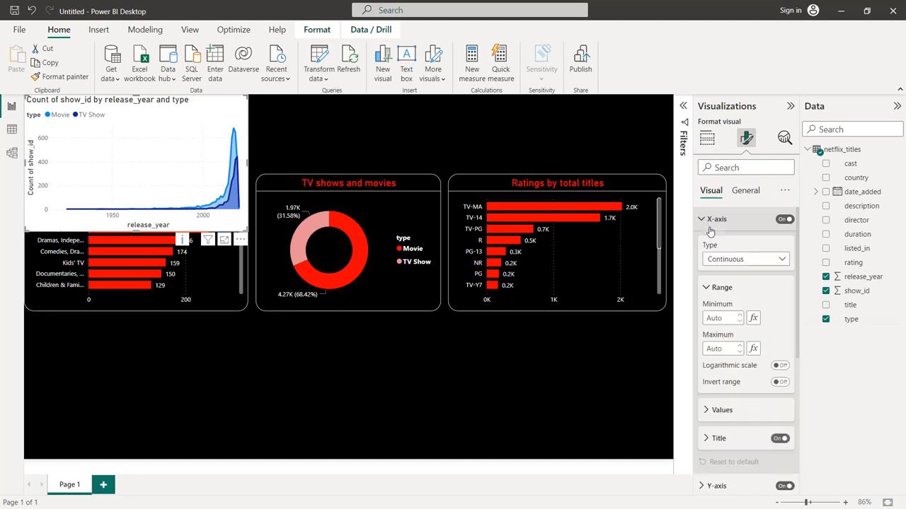
pyautogui.scroll(-1, 768, 400)
pyautogui.scroll(-1, 768, 400)
pyautogui.click(780, 395)
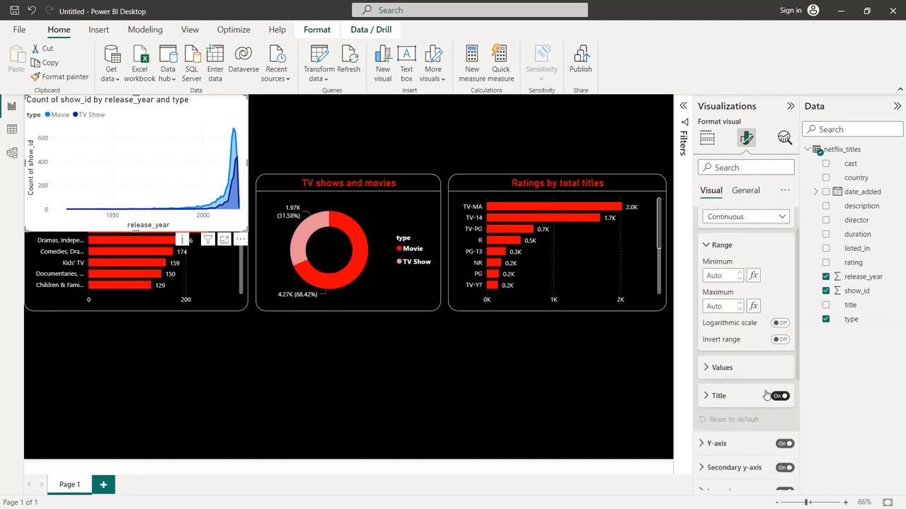
pyautogui.click(710, 368)
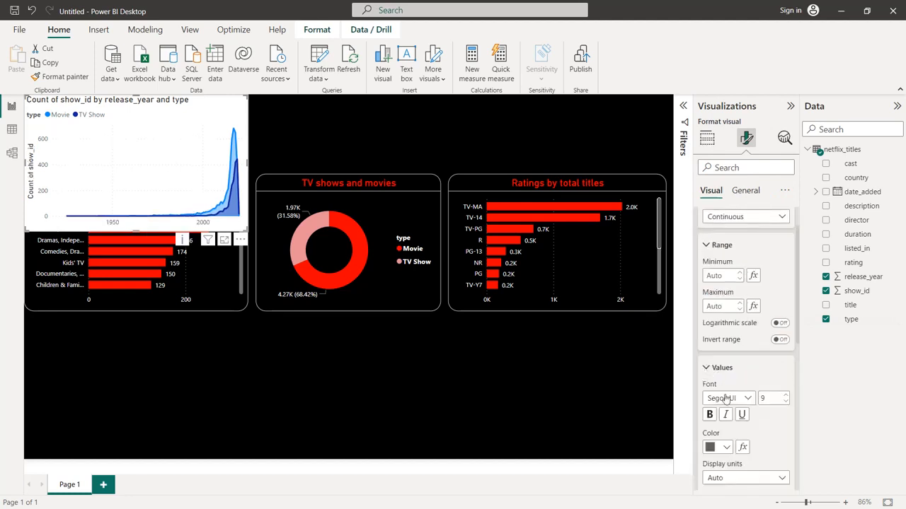
pyautogui.click(725, 448)
pyautogui.click(717, 395)
# Hide the area chart's Y-axis title and color the Y-axis values white
pyautogui.scroll(-5, 737, 341)
pyautogui.click(716, 330)
pyautogui.scroll(-3, 740, 347)
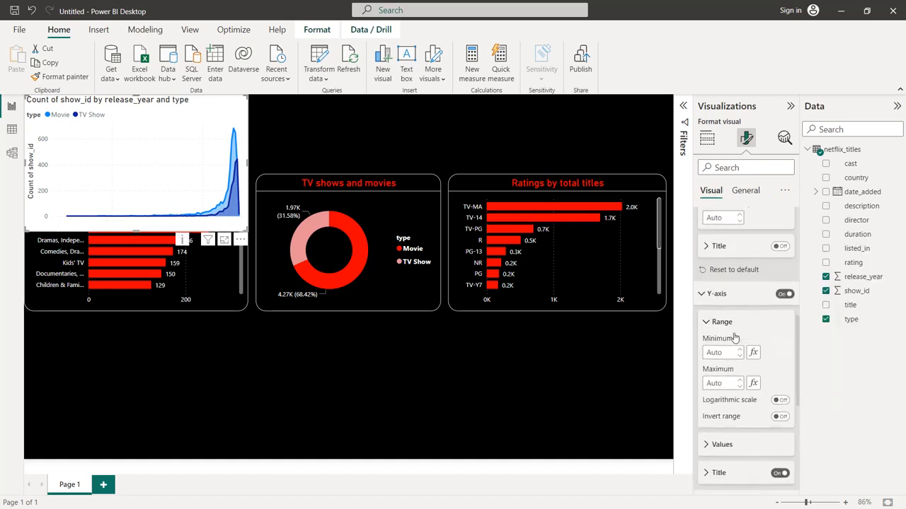
pyautogui.click(778, 381)
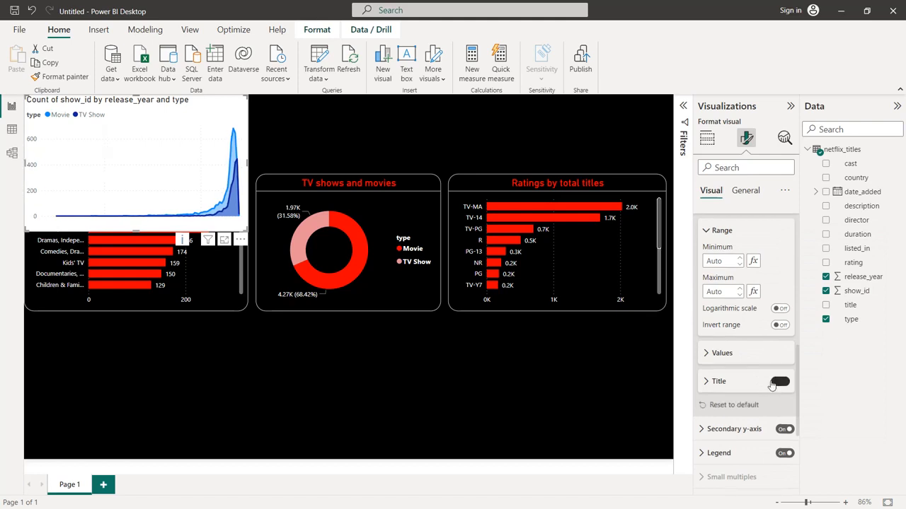
pyautogui.click(719, 353)
pyautogui.click(726, 348)
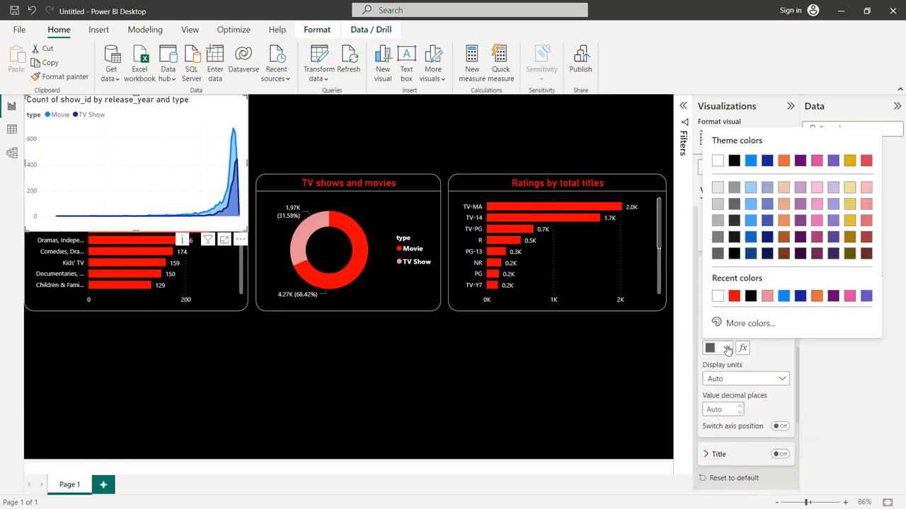
pyautogui.click(718, 296)
# Color the area chart's Movie line bright red and its TV Show line light red (#e68f96)
pyautogui.scroll(-4, 736, 375)
pyautogui.click(733, 379)
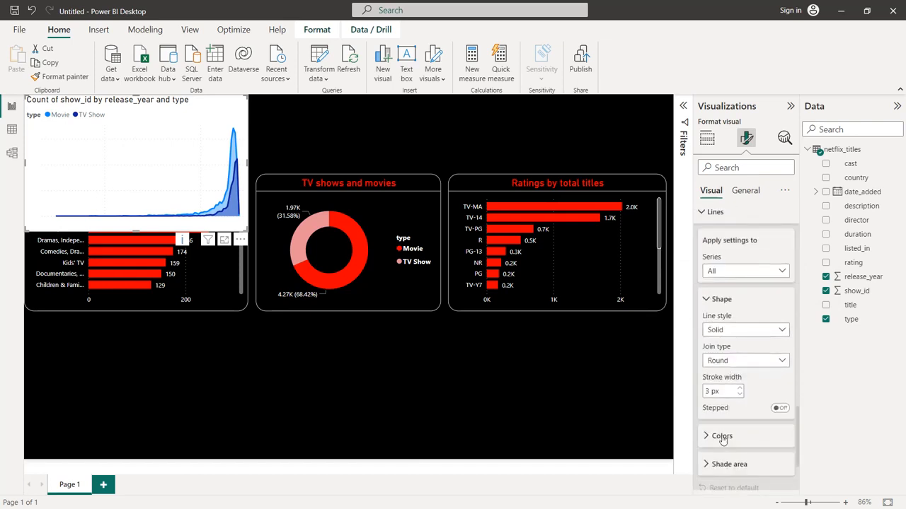
pyautogui.click(722, 436)
pyautogui.click(725, 331)
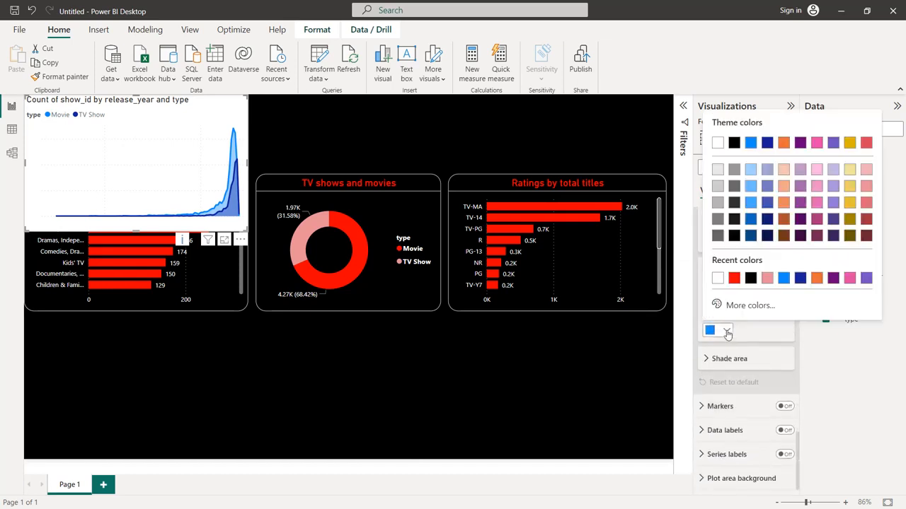
pyautogui.click(734, 279)
pyautogui.click(725, 300)
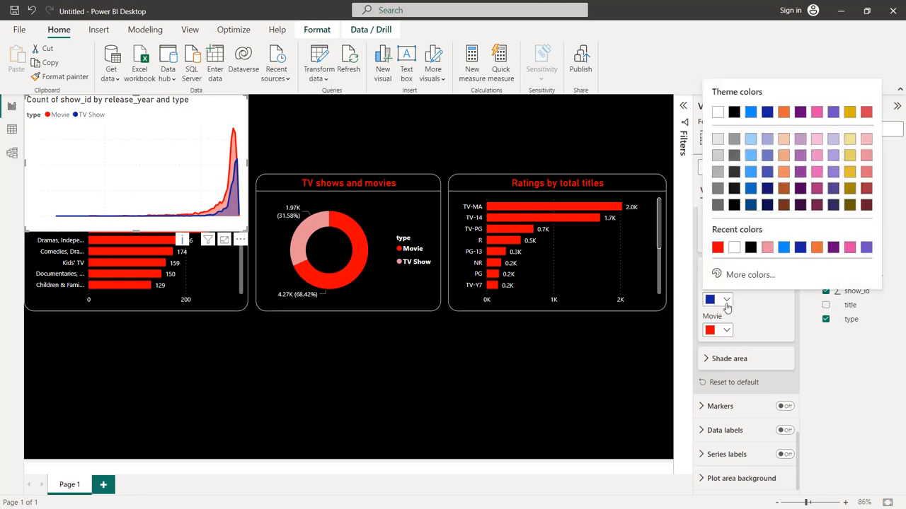
pyautogui.click(867, 156)
# Set the area chart's background color to black
pyautogui.scroll(10, 750, 283)
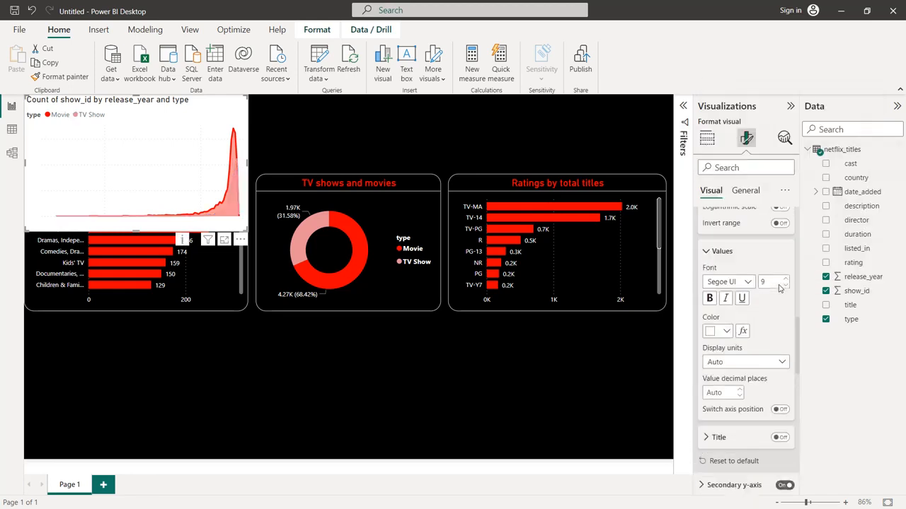
pyautogui.click(750, 193)
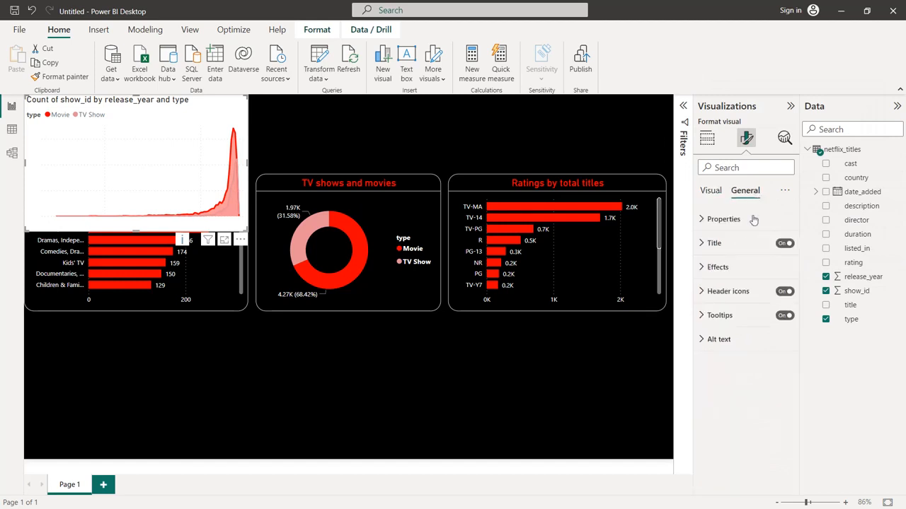
pyautogui.click(736, 266)
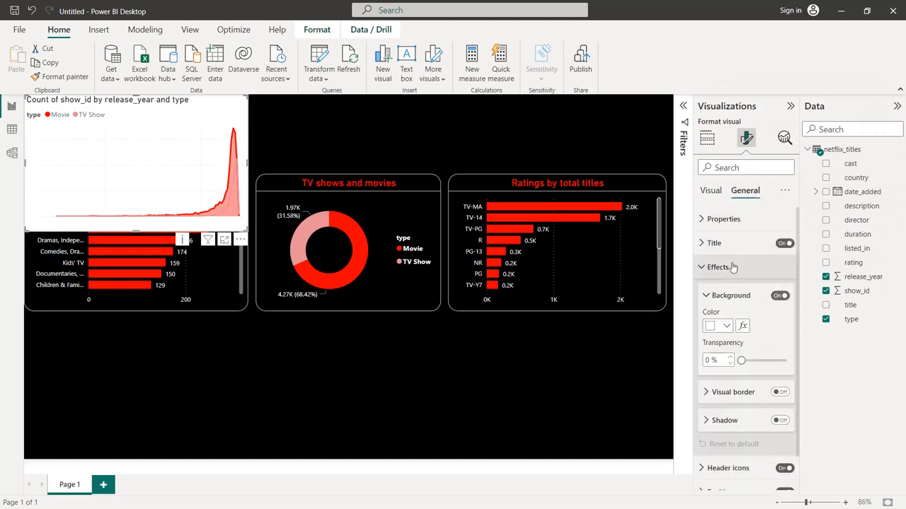
pyautogui.click(727, 326)
pyautogui.click(766, 274)
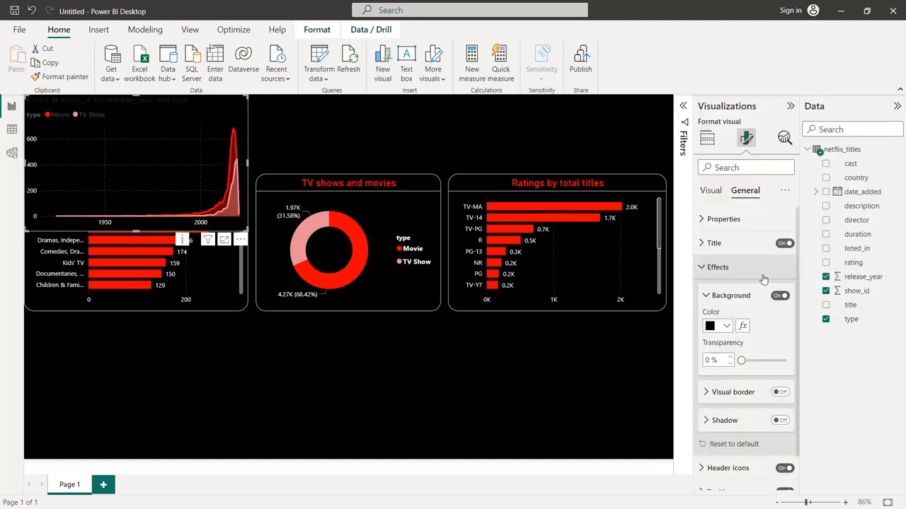
# Add a white visual border with 20 px rounded corners to the area chart
pyautogui.click(782, 392)
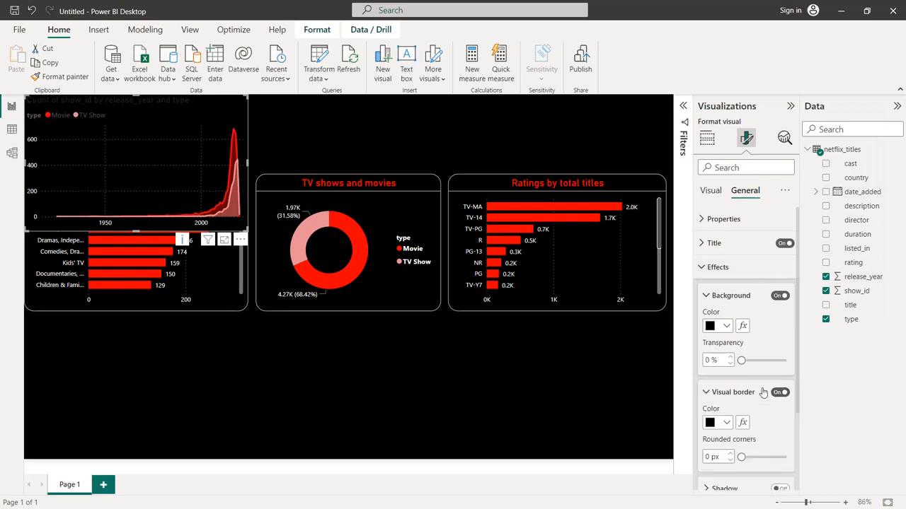
pyautogui.scroll(-3, 778, 393)
pyautogui.click(726, 318)
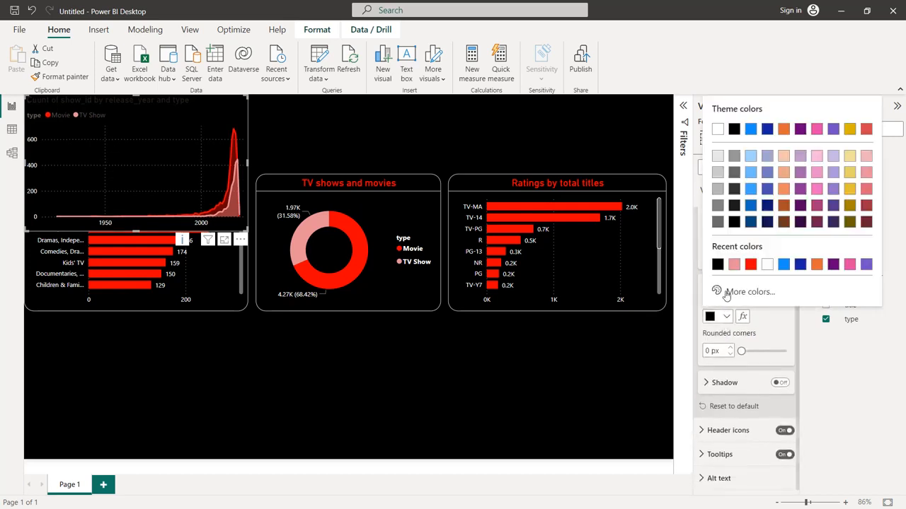
pyautogui.click(770, 264)
pyautogui.write('20')
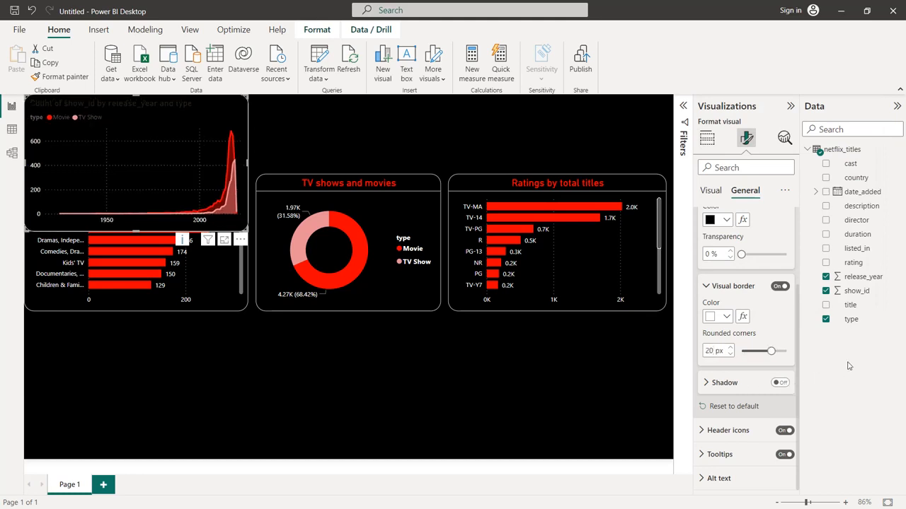
# Set the area chart's legend text color to white
pyautogui.scroll(3, 747, 362)
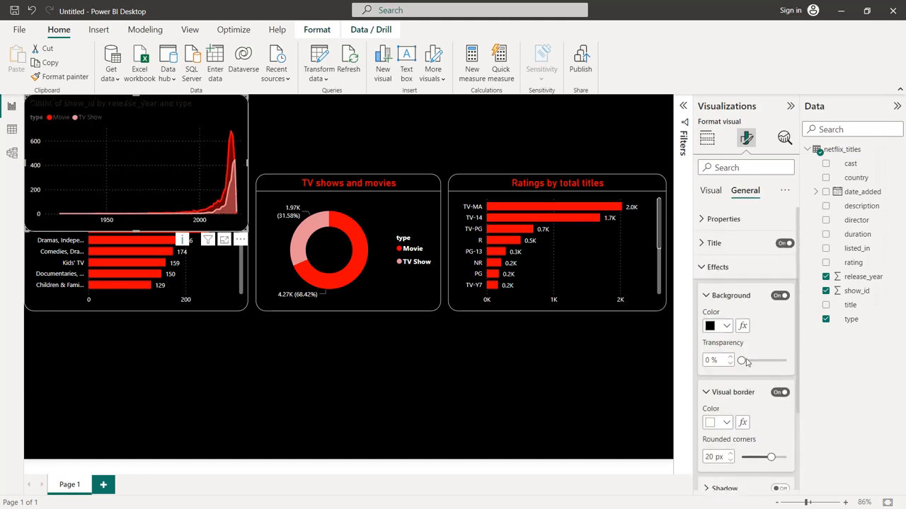
pyautogui.click(712, 266)
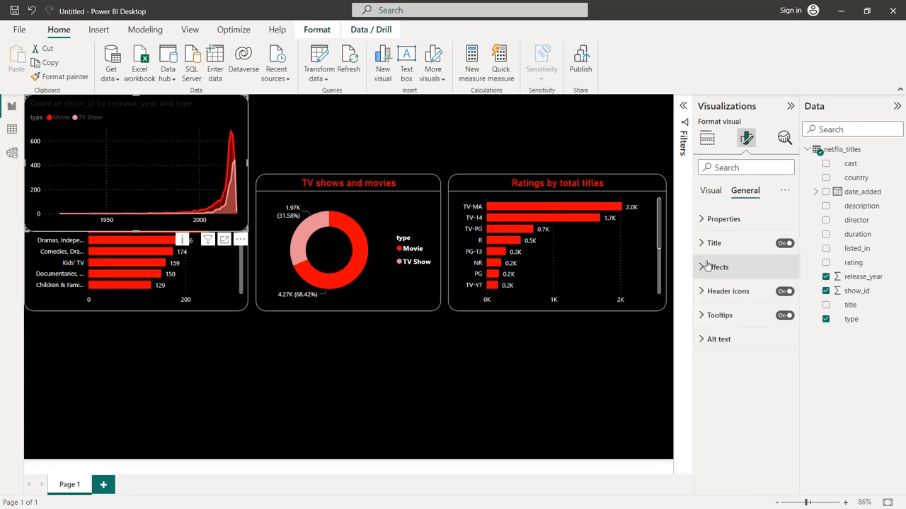
pyautogui.click(711, 191)
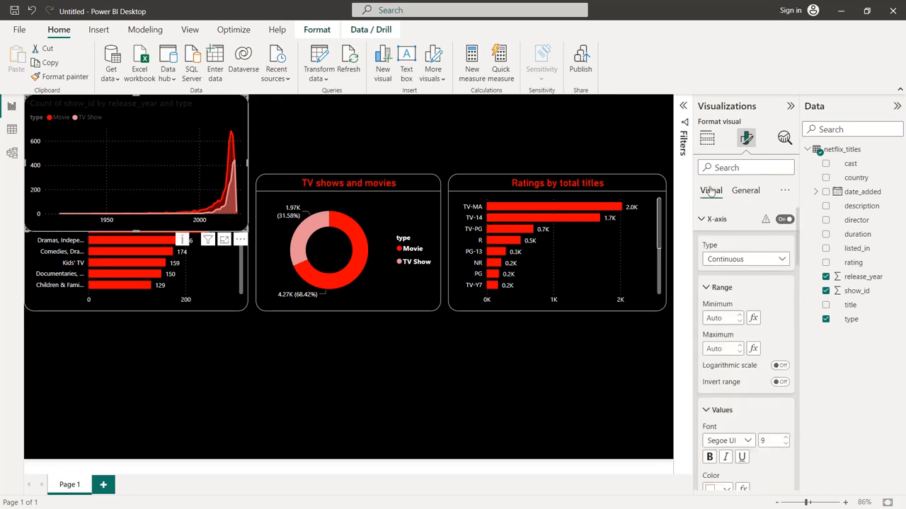
pyautogui.click(711, 219)
pyautogui.click(705, 242)
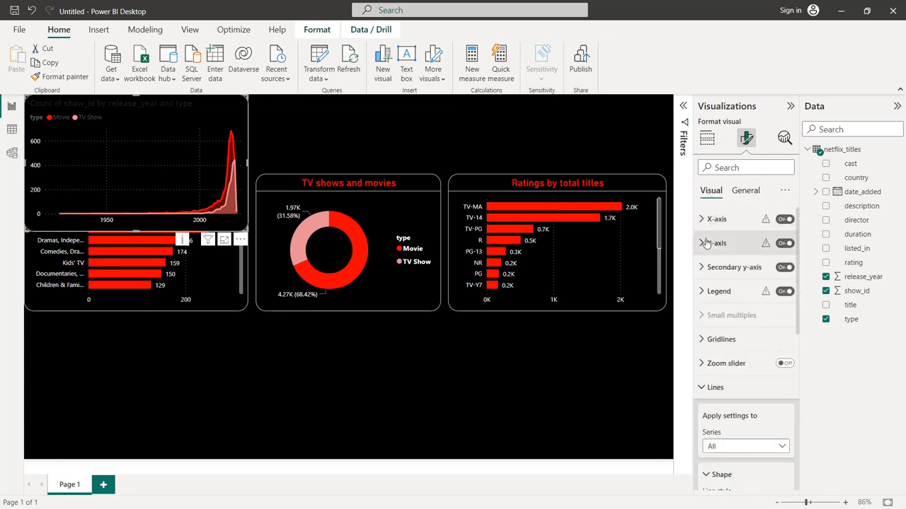
pyautogui.click(716, 291)
pyautogui.scroll(-3, 720, 304)
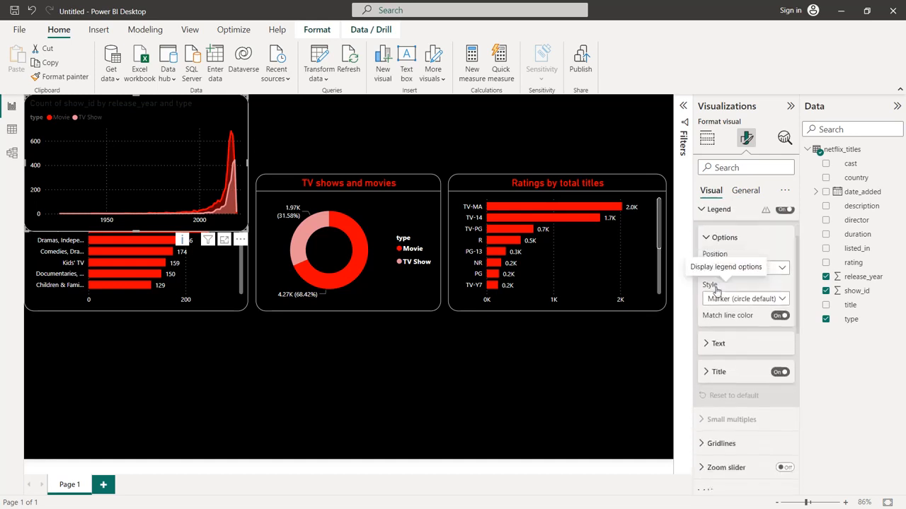
pyautogui.click(718, 299)
pyautogui.scroll(-1, 720, 304)
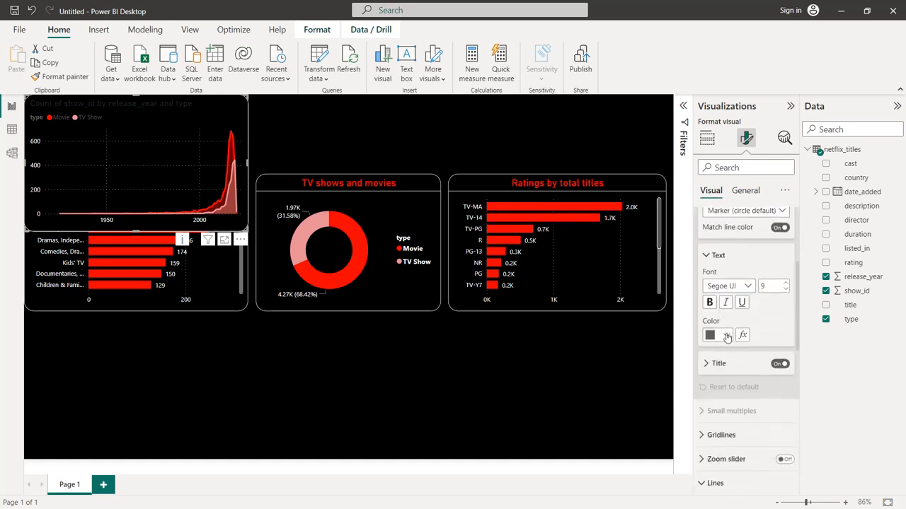
pyautogui.click(721, 335)
pyautogui.click(718, 284)
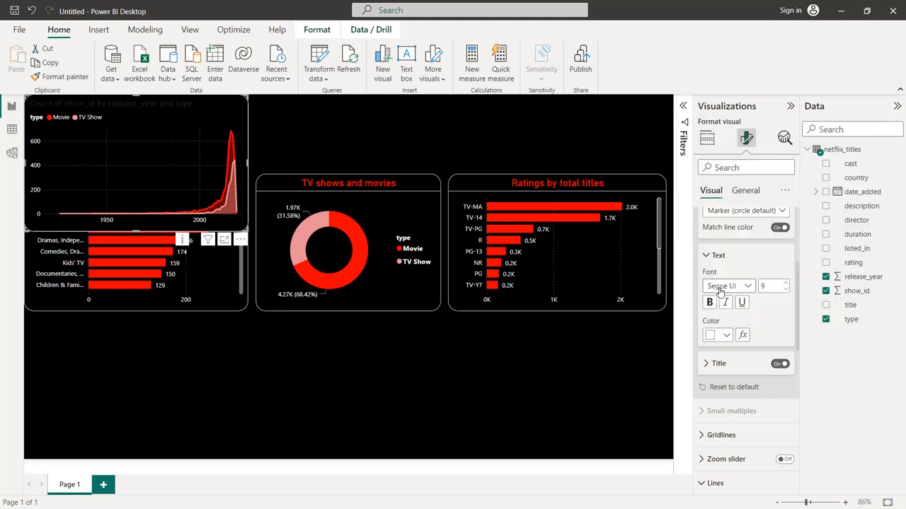
# Retitle the area chart "Total movies and TV shows by release year" and set the title font size to 16
pyautogui.scroll(4, 722, 298)
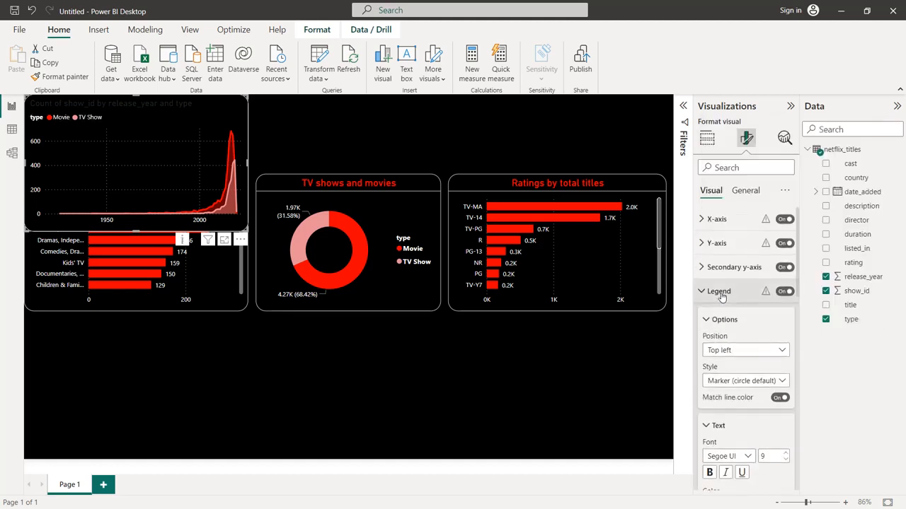
pyautogui.click(746, 191)
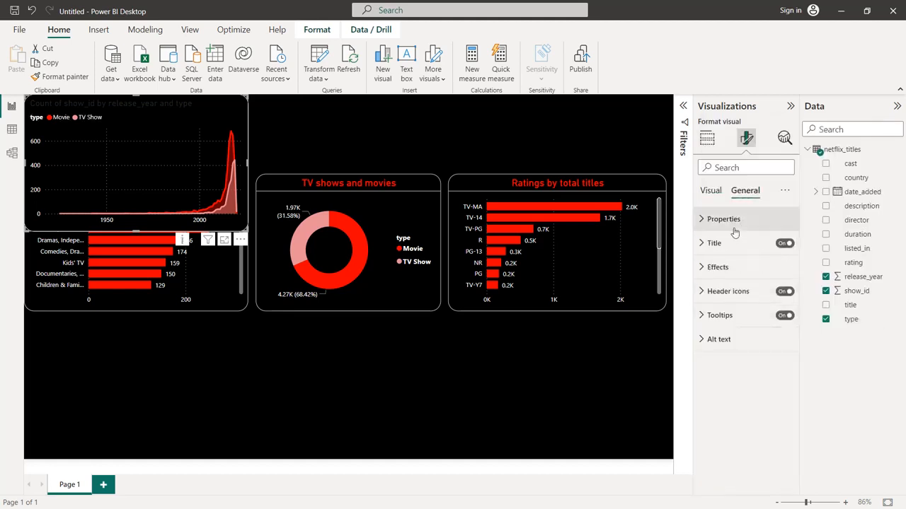
pyautogui.click(716, 242)
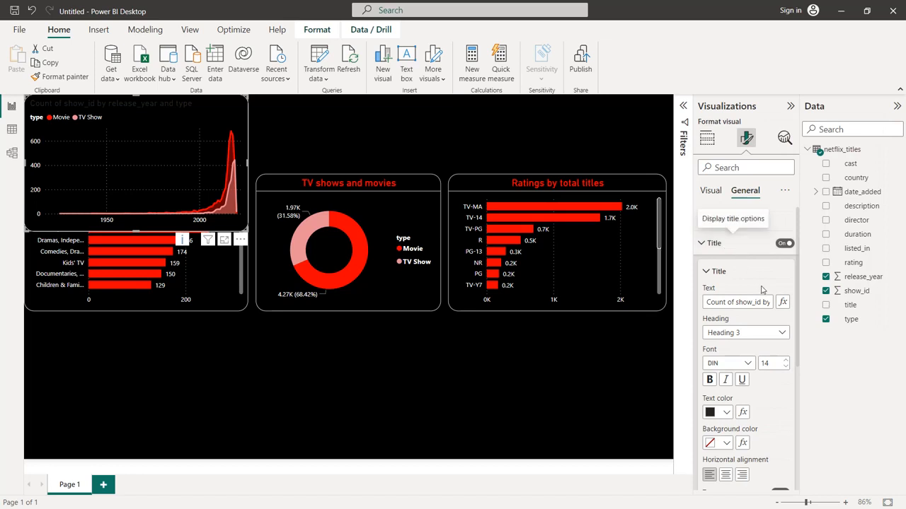
pyautogui.click(786, 361)
pyautogui.click(785, 361)
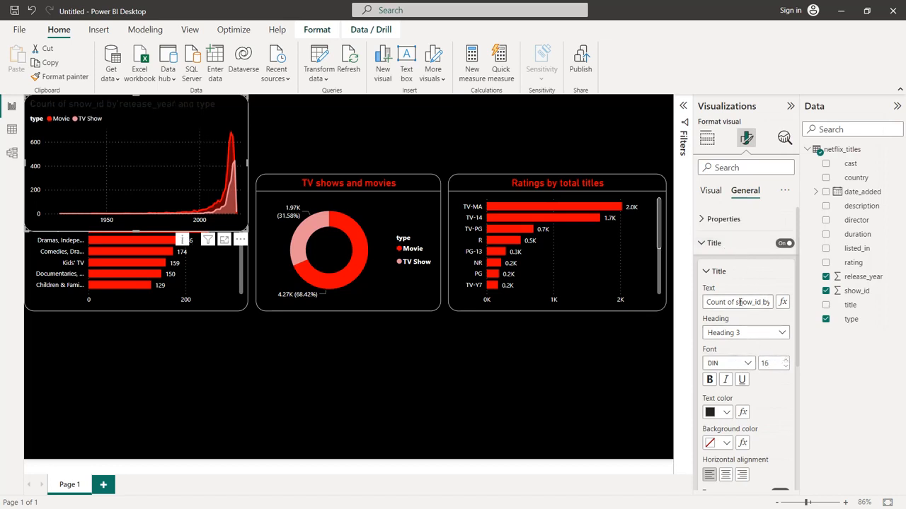
pyautogui.tripleClick(740, 302)
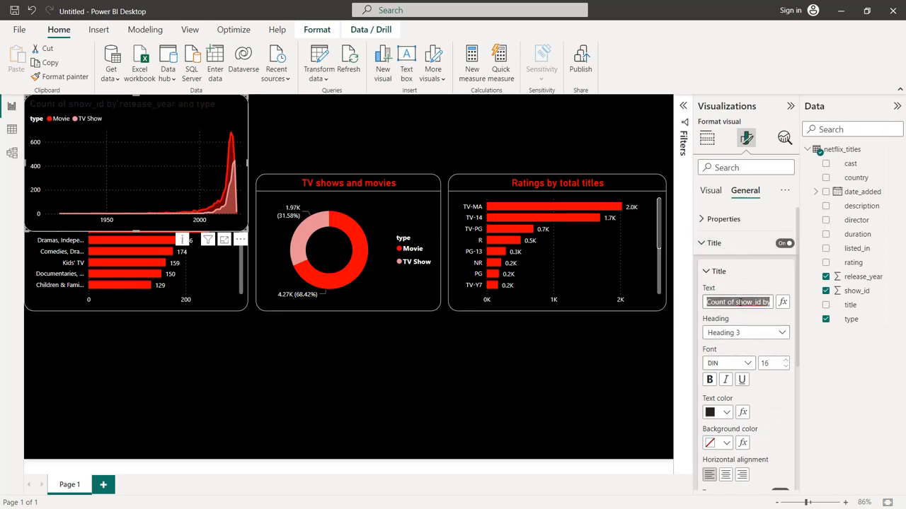
pyautogui.write('Total movies and')
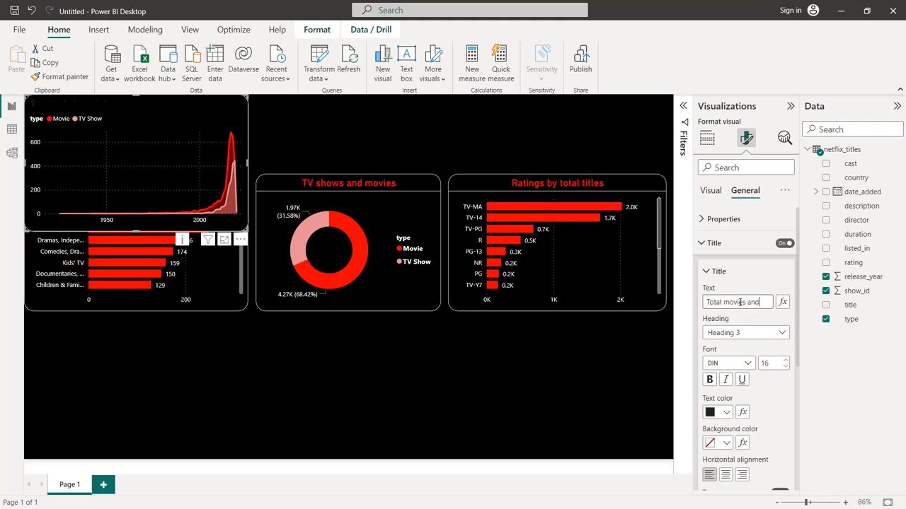
pyautogui.write(' TV shows by rele')
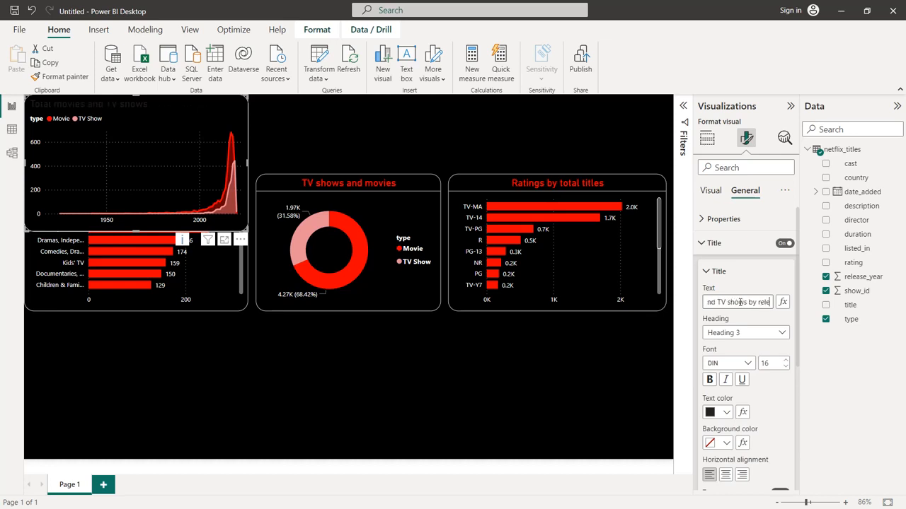
pyautogui.write('ase year')
# Color the area chart's title bright red and center it horizontally
pyautogui.click(726, 414)
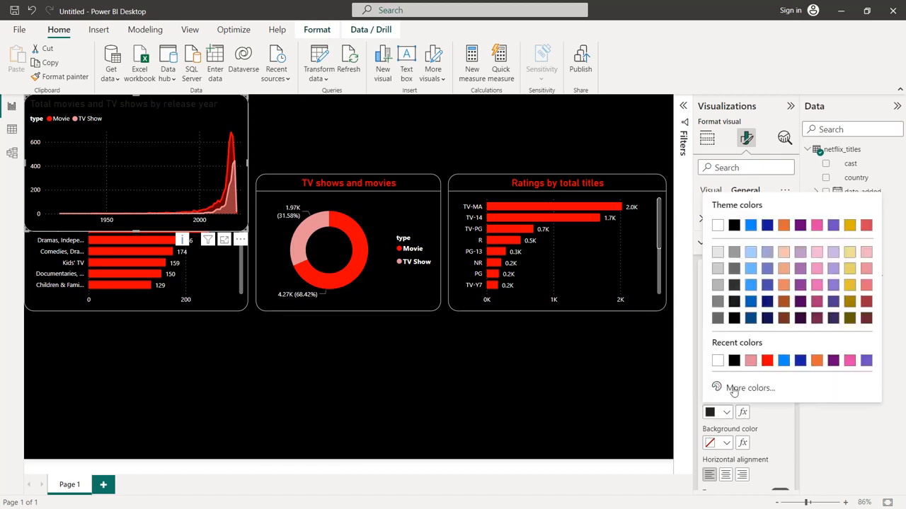
pyautogui.click(768, 360)
pyautogui.click(726, 476)
# Add a white divider line below the area chart's title
pyautogui.scroll(-5, 775, 414)
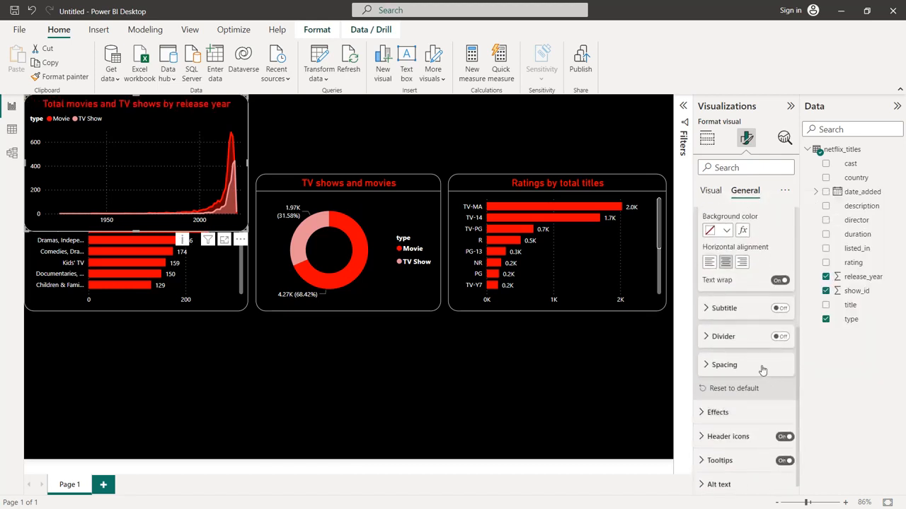
pyautogui.click(781, 337)
pyautogui.click(747, 343)
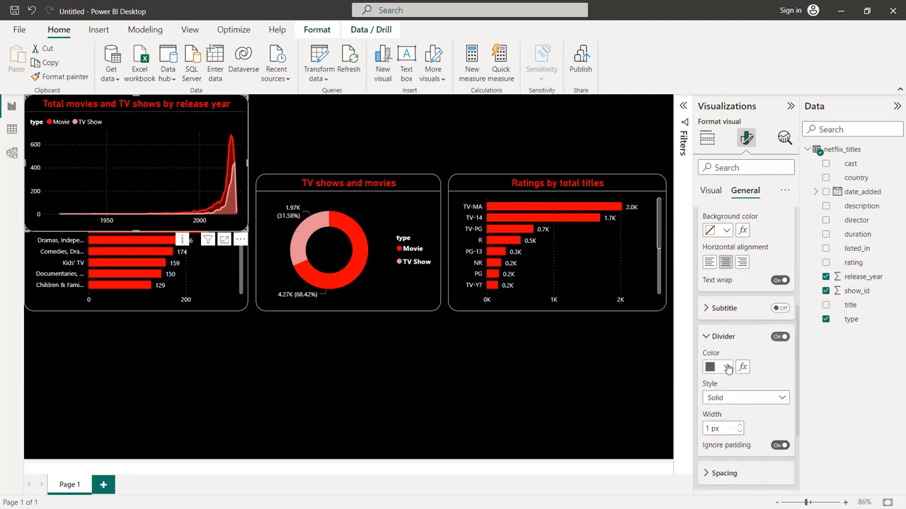
pyautogui.click(726, 366)
pyautogui.click(734, 314)
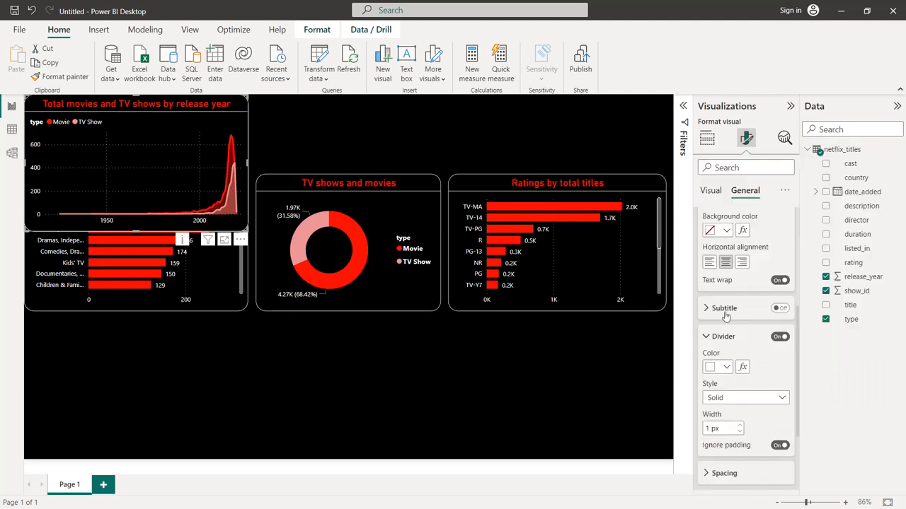
# Move the area chart below the ratings chart and widen it leftward to about the middle of the donut chart, then deselect it
pyautogui.moveTo(177, 132); pyautogui.dragTo(594, 353)
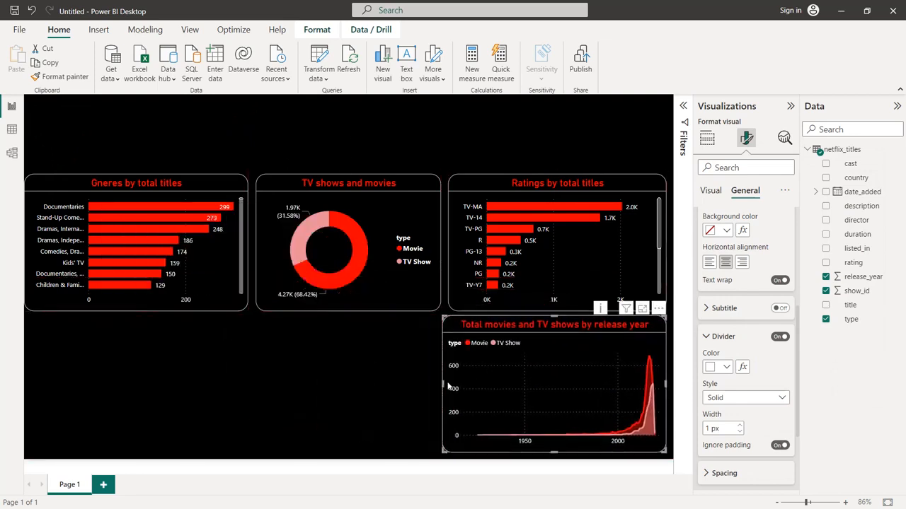
pyautogui.moveTo(442, 383); pyautogui.dragTo(351, 386)
pyautogui.click(254, 382)
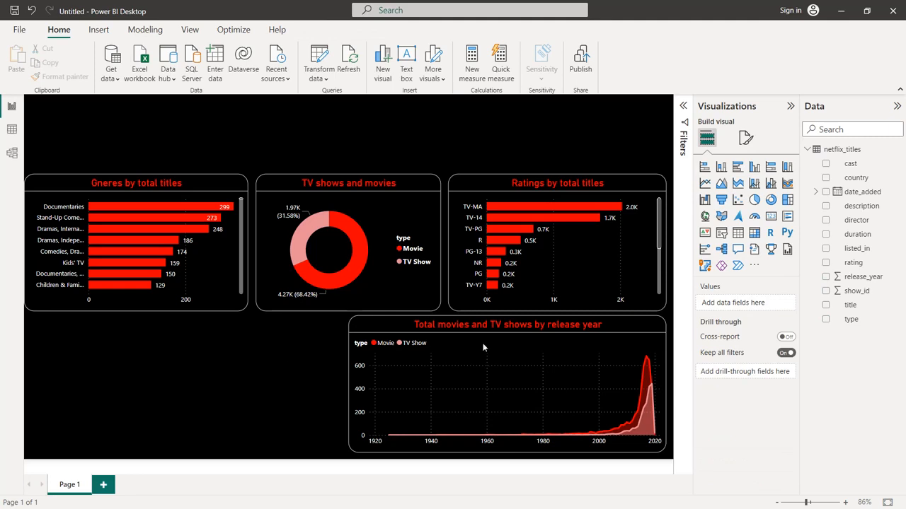
# Add a treemap with country as the category and the count of show_id as its values
pyautogui.click(787, 201)
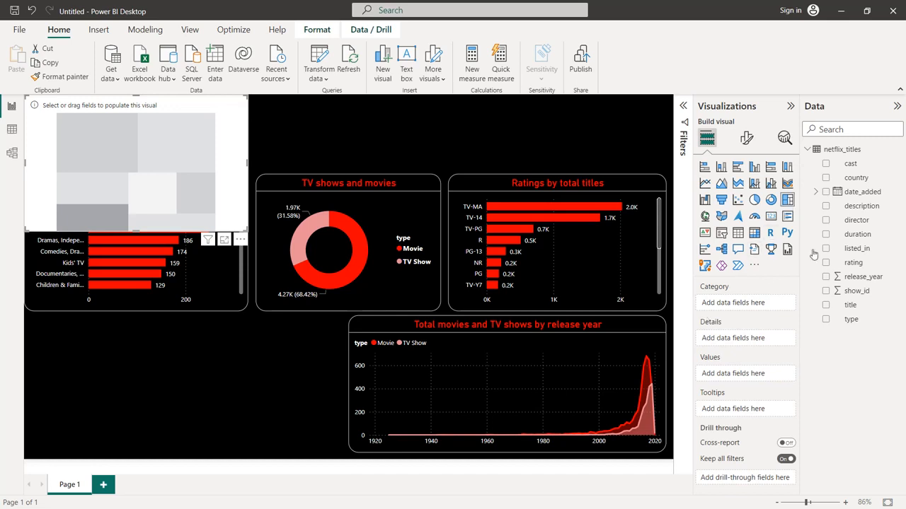
pyautogui.moveTo(865, 179); pyautogui.dragTo(757, 302)
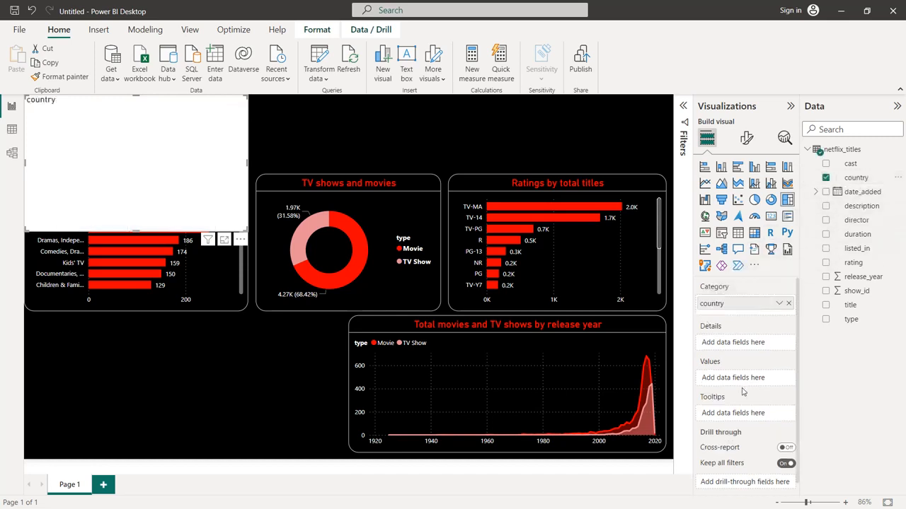
pyautogui.moveTo(852, 292); pyautogui.dragTo(756, 379)
pyautogui.click(779, 382)
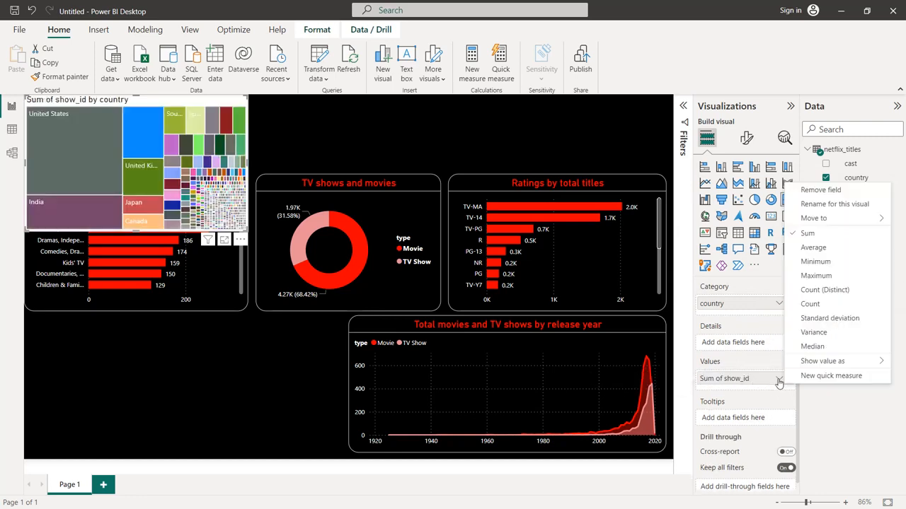
pyautogui.click(832, 302)
# Filter the treemap's country field to the top 10 by count of show_id
pyautogui.click(682, 106)
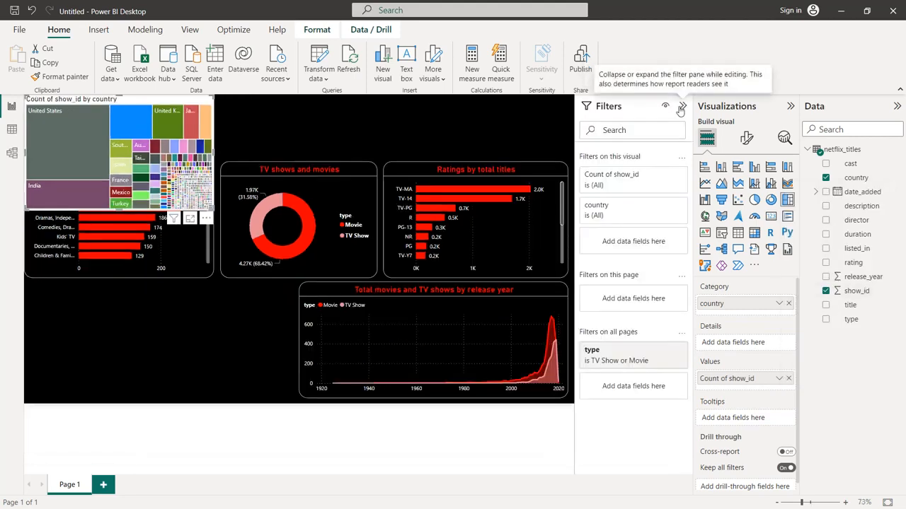
pyautogui.click(665, 206)
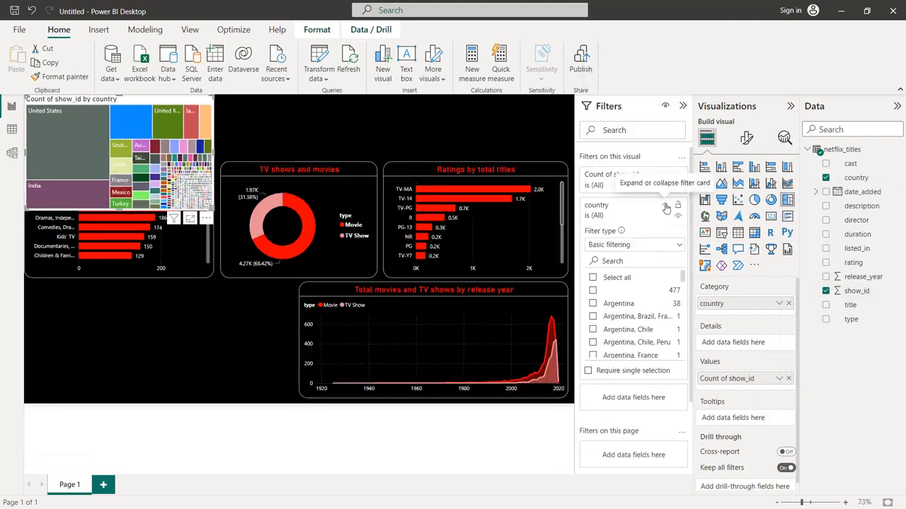
pyautogui.click(647, 244)
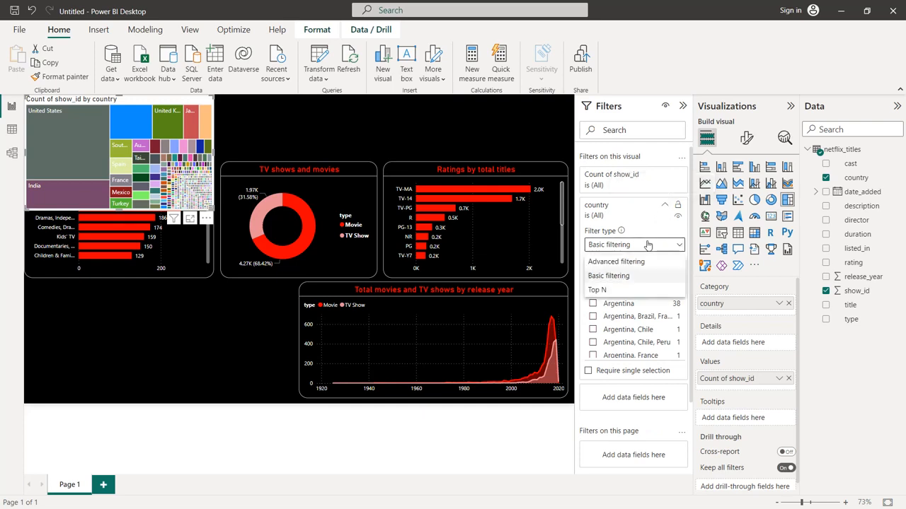
pyautogui.click(627, 287)
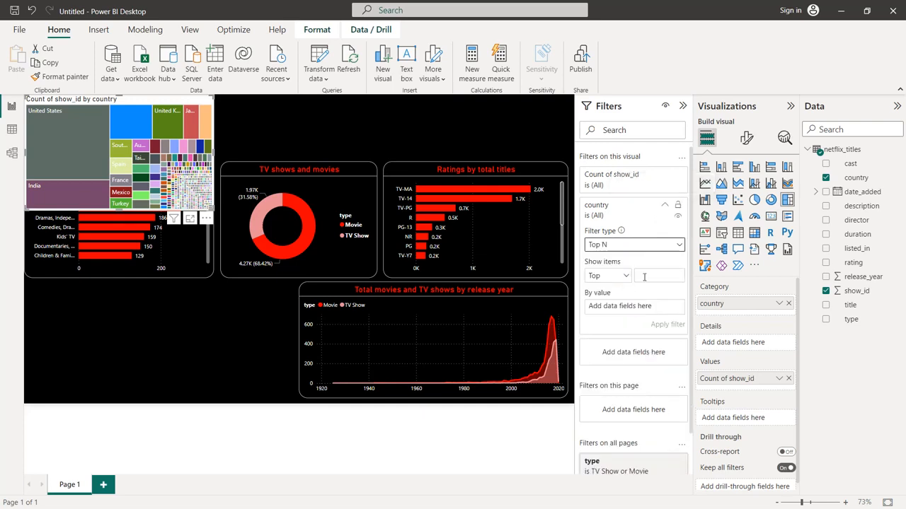
pyautogui.click(646, 276)
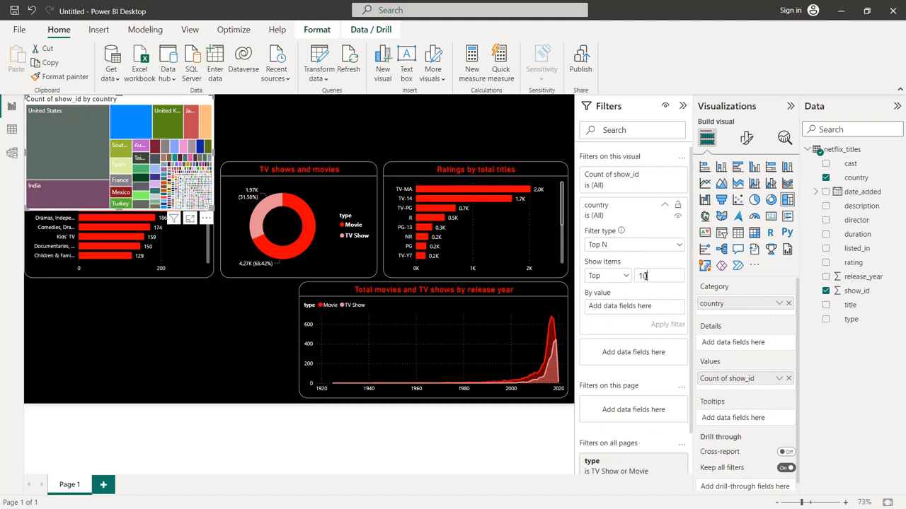
pyautogui.write('10')
pyautogui.moveTo(854, 292); pyautogui.dragTo(670, 314)
pyautogui.click(668, 308)
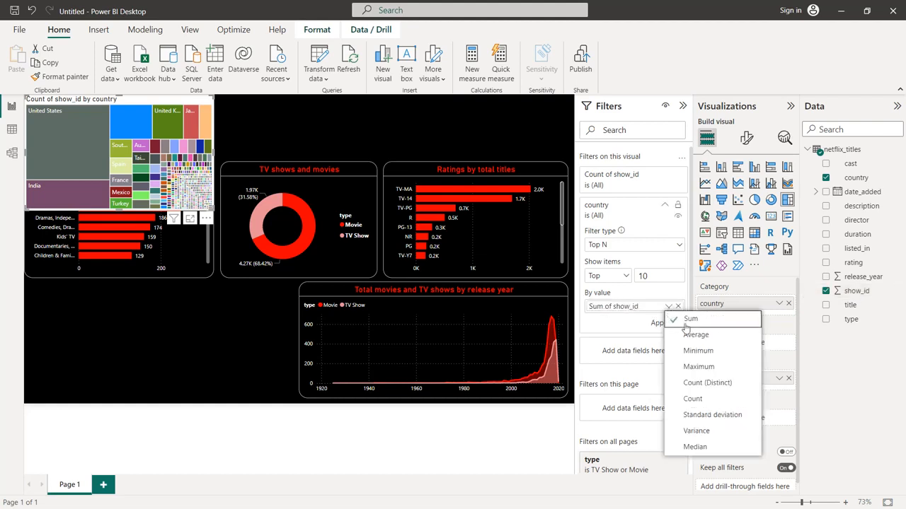
pyautogui.click(702, 398)
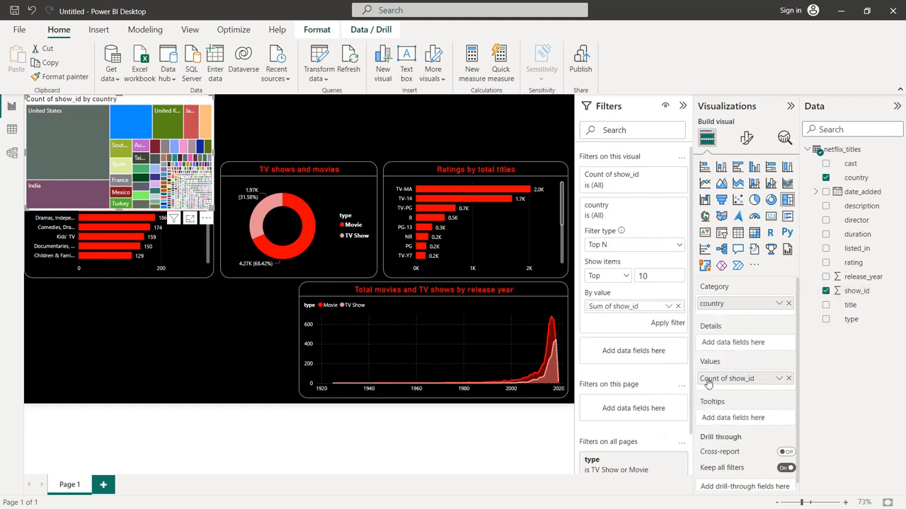
pyautogui.click(668, 323)
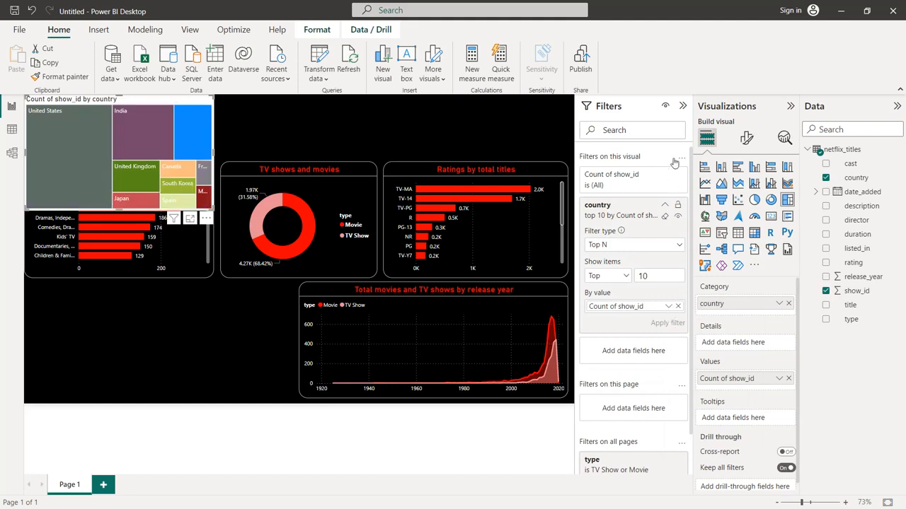
pyautogui.click(682, 107)
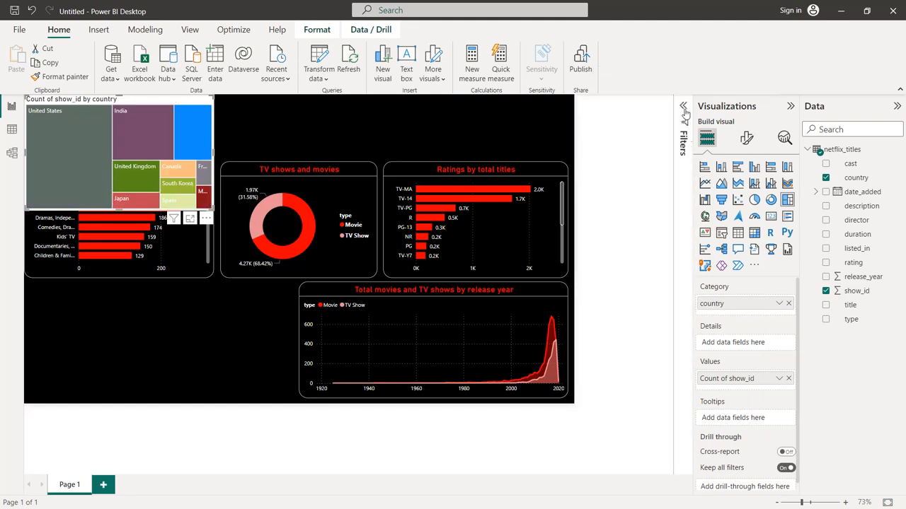
# Move the treemap into the empty space beneath the genres chart and open its visual formatting options
pyautogui.moveTo(149, 111); pyautogui.dragTo(164, 320)
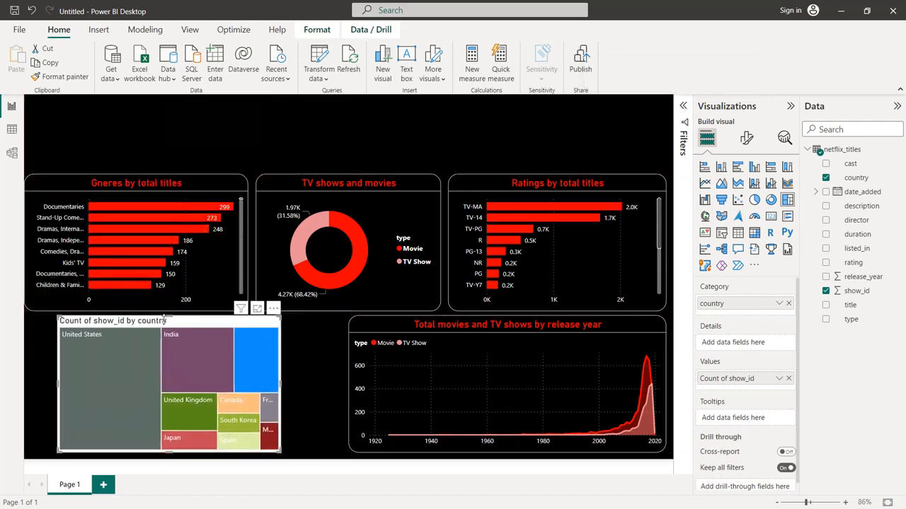
pyautogui.click(54, 387)
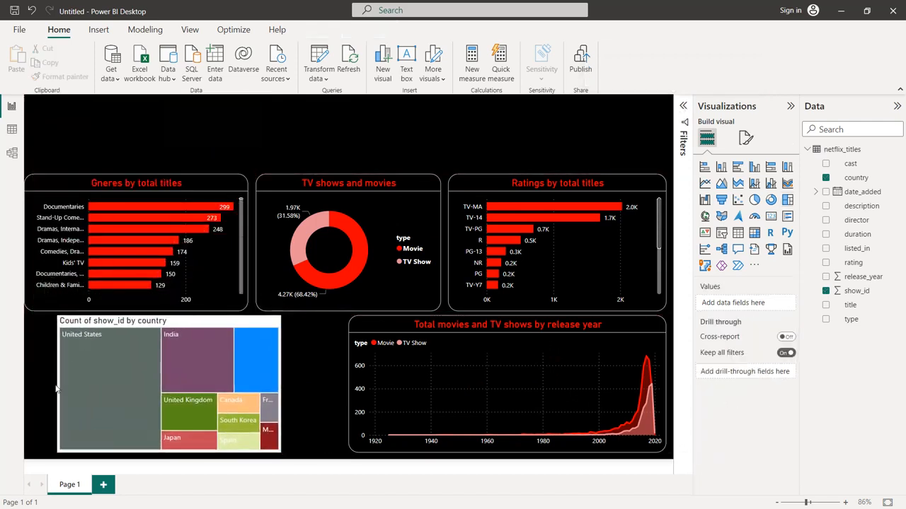
pyautogui.click(169, 327)
pyautogui.click(751, 143)
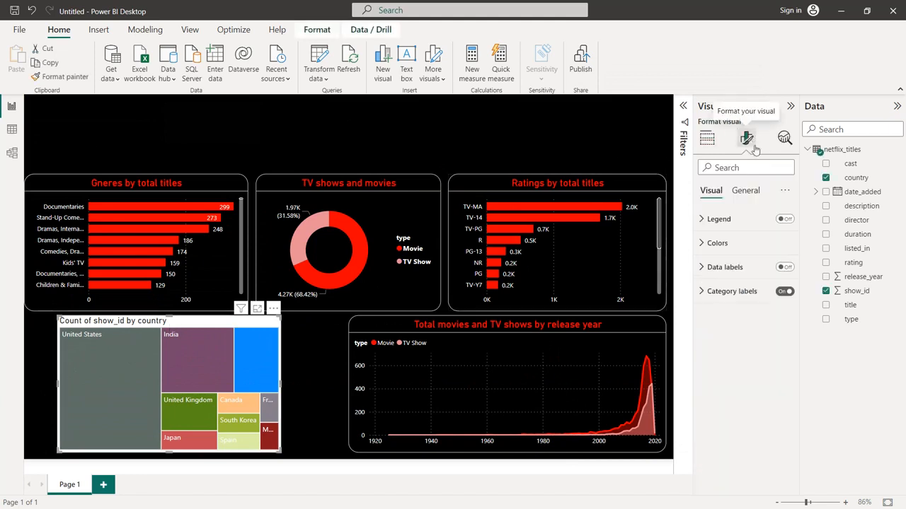
# Set the treemap's background color to black
pyautogui.click(745, 191)
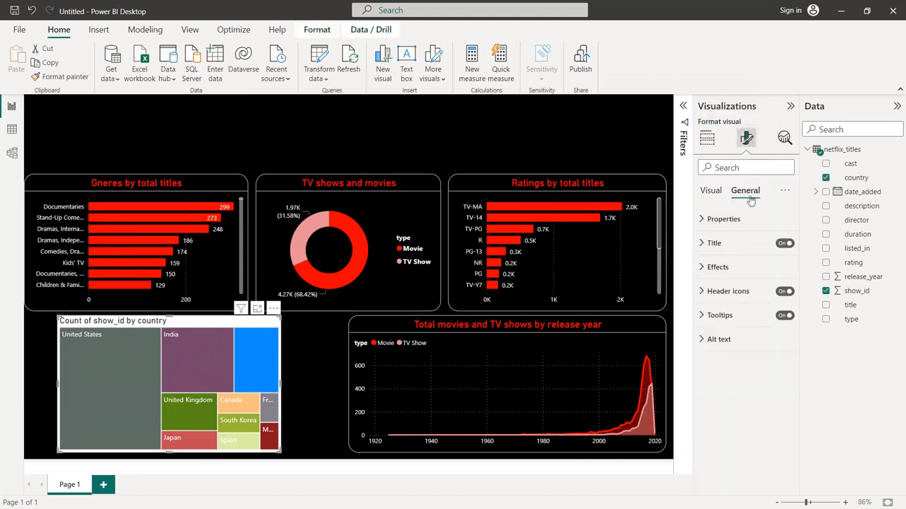
pyautogui.click(718, 268)
pyautogui.click(726, 325)
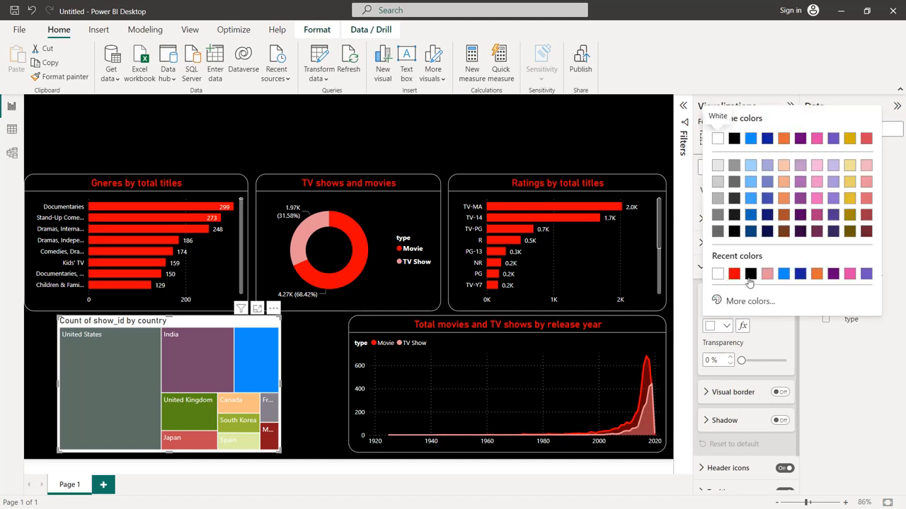
pyautogui.click(750, 274)
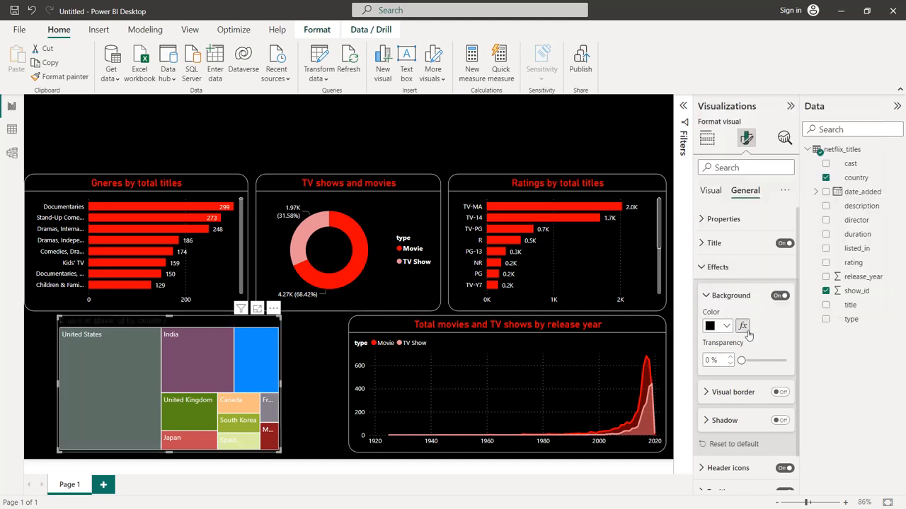
# Turn on the treemap's visual border in white with 20 px rounded corners
pyautogui.scroll(-1, 749, 297)
pyautogui.click(779, 355)
pyautogui.click(745, 359)
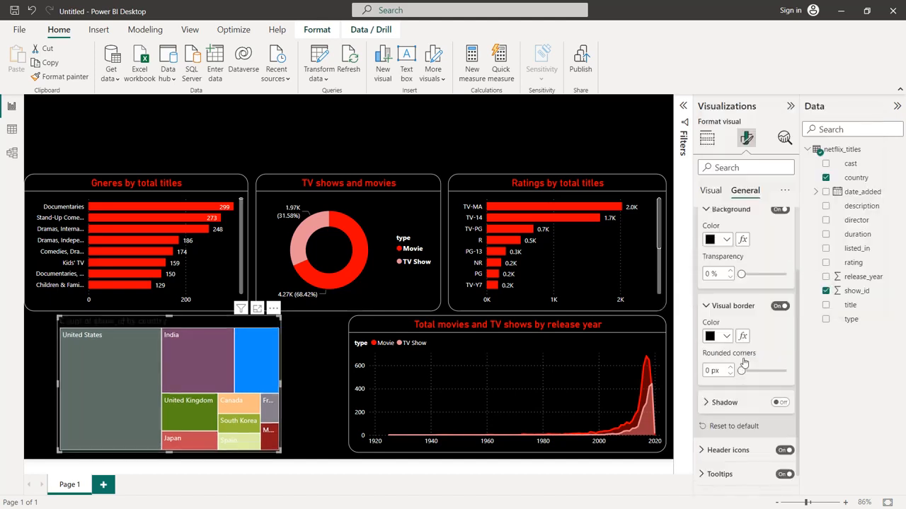
pyautogui.click(726, 316)
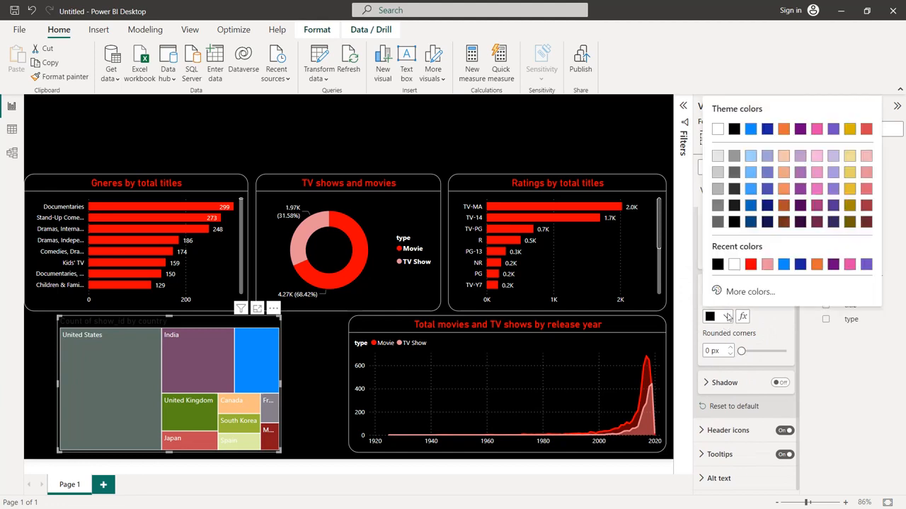
pyautogui.click(735, 265)
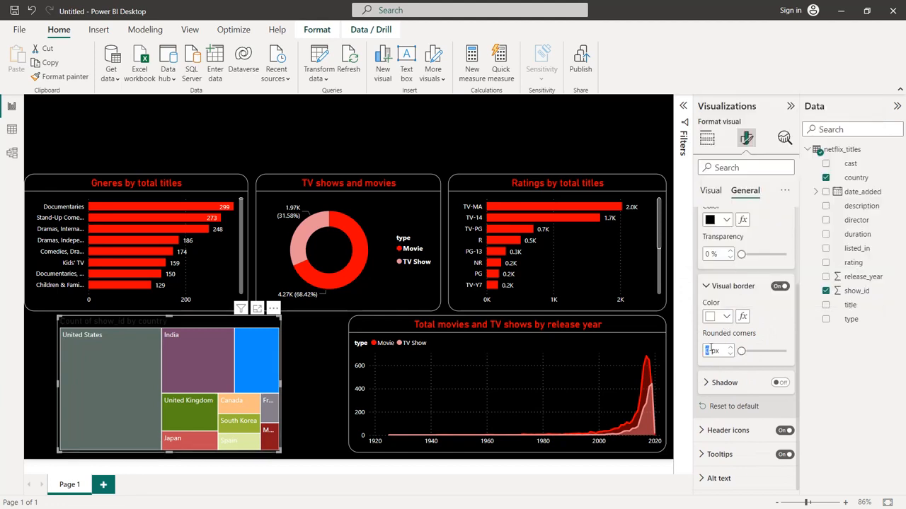
pyautogui.write('20')
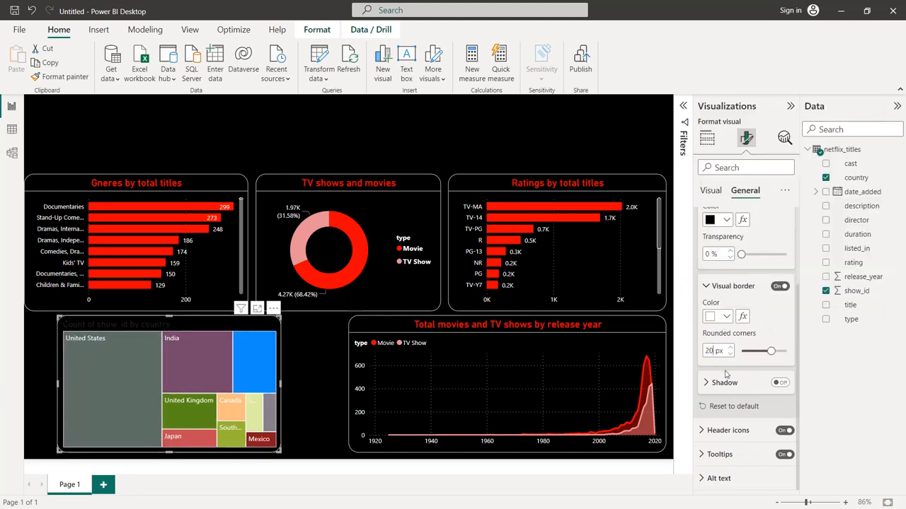
# Center the treemap's title, color it red and set its font size to 16
pyautogui.scroll(2, 754, 272)
pyautogui.click(737, 253)
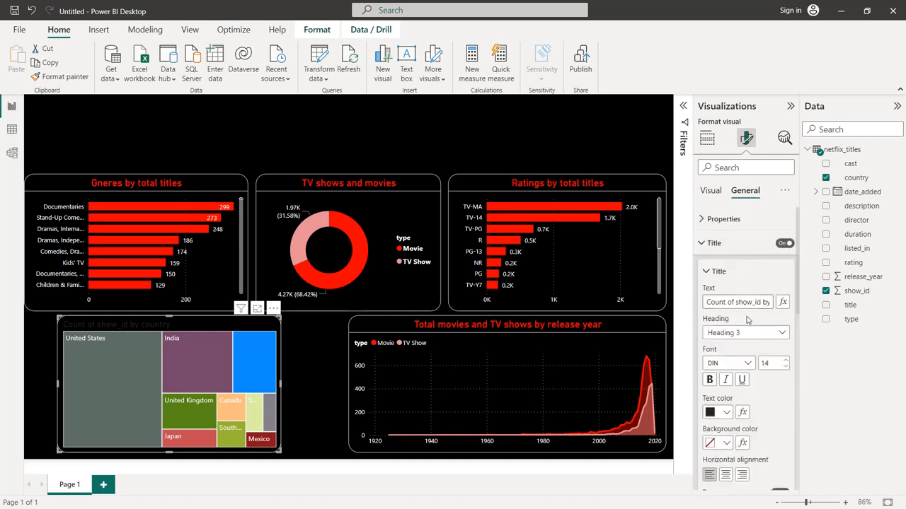
pyautogui.click(726, 475)
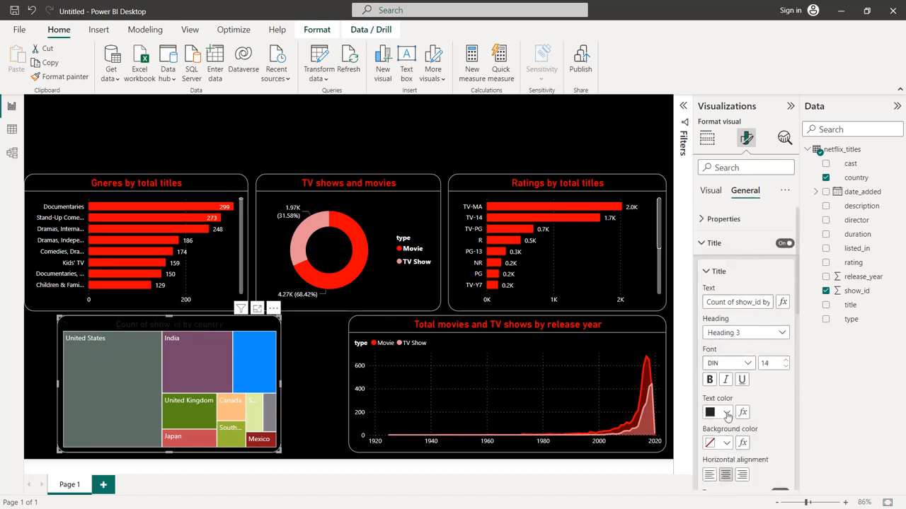
pyautogui.click(726, 412)
pyautogui.click(748, 364)
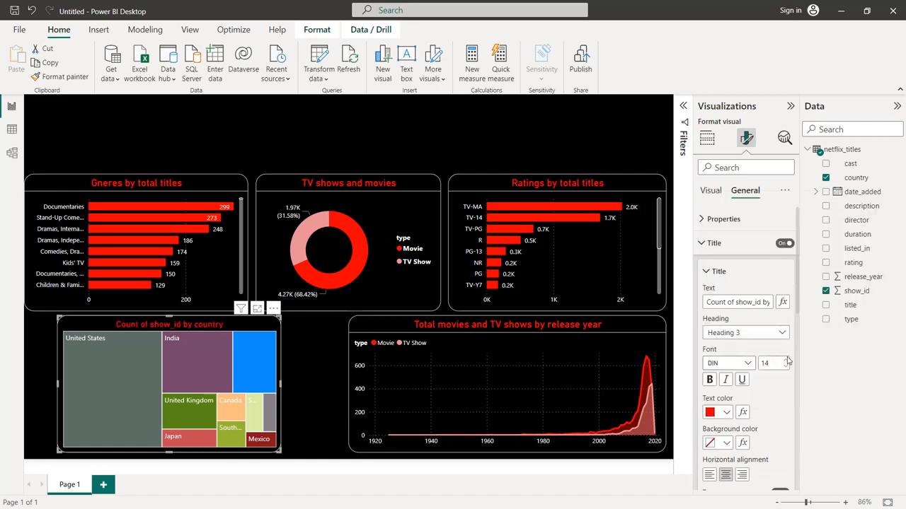
pyautogui.click(784, 360)
pyautogui.click(785, 360)
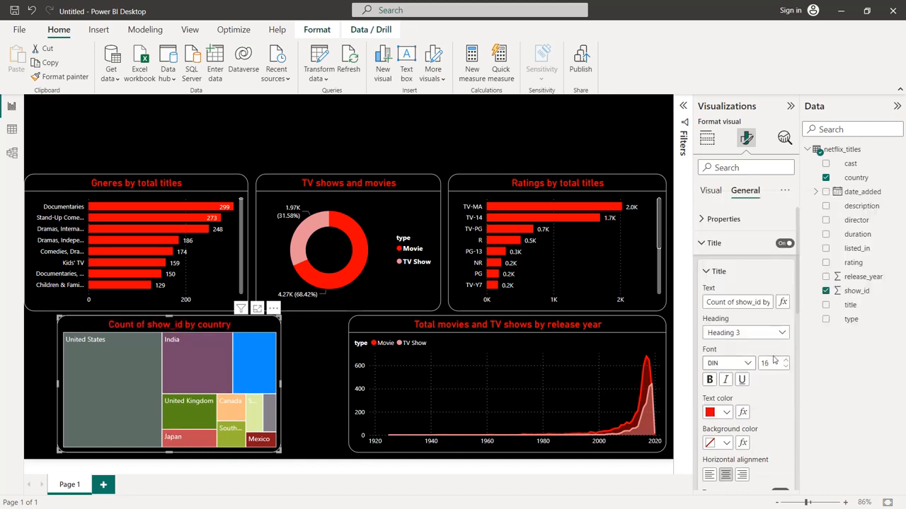
# Change the treemap's title text to "Top 10 countries by movies and TV shows"
pyautogui.tripleClick(747, 304)
pyautogui.write('Top 10 co')
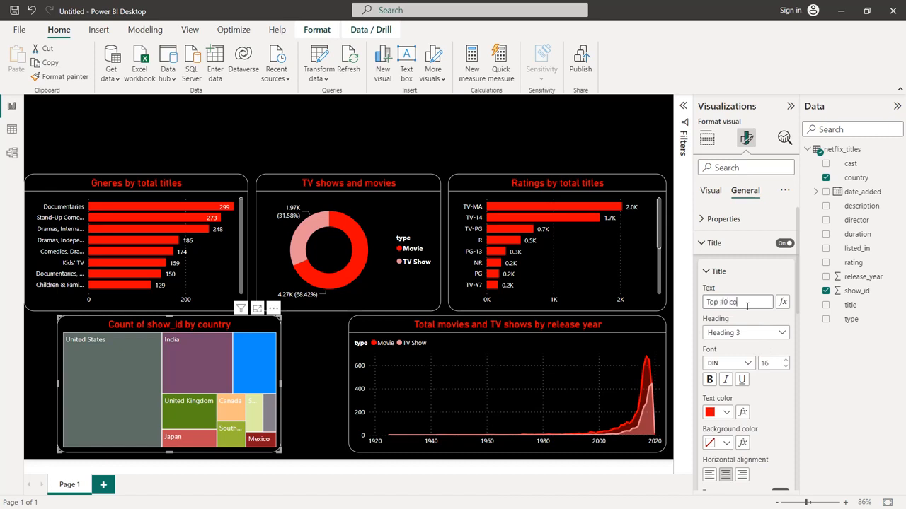
pyautogui.write('untries by movies and TV shows')
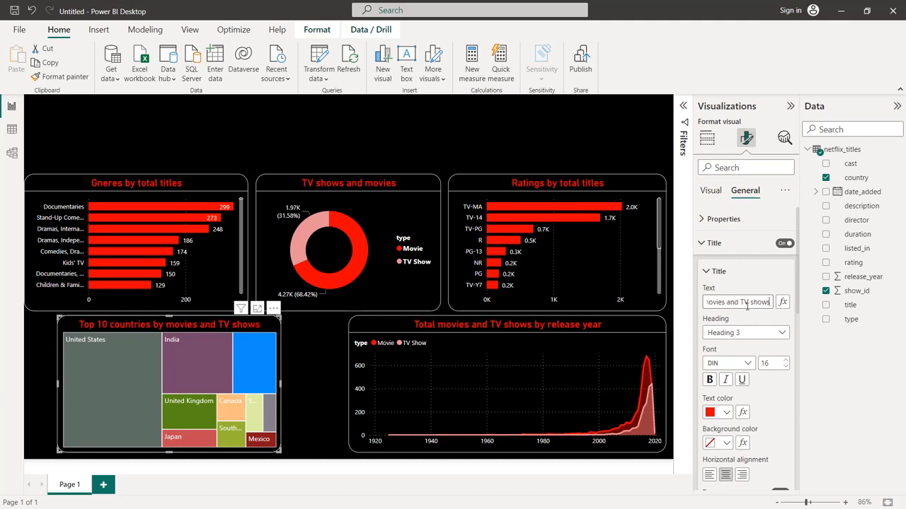
pyautogui.click(701, 243)
pyautogui.click(704, 269)
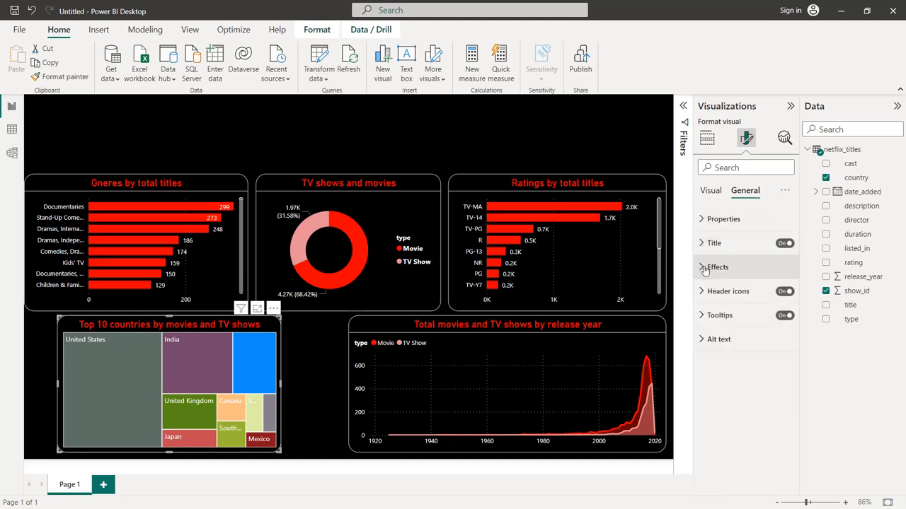
# Turn on data labels for the treemap and check their value formatting options
pyautogui.click(715, 200)
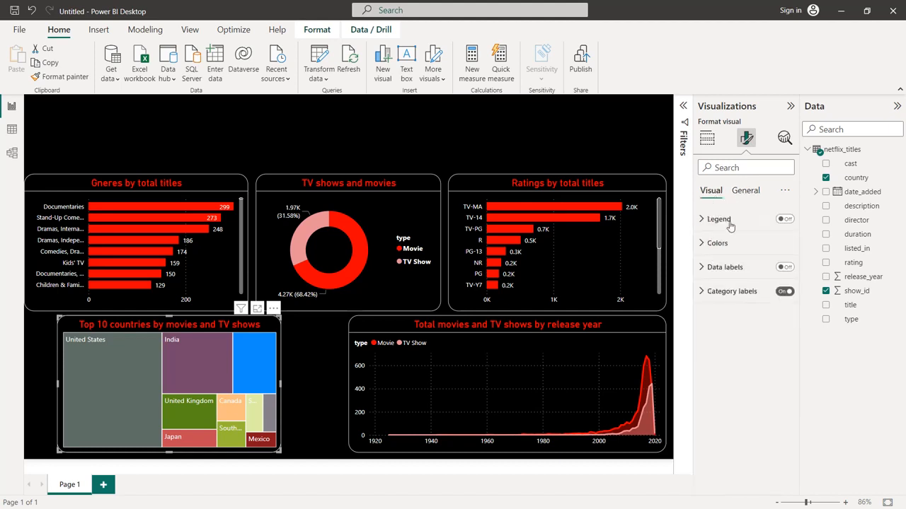
pyautogui.click(785, 268)
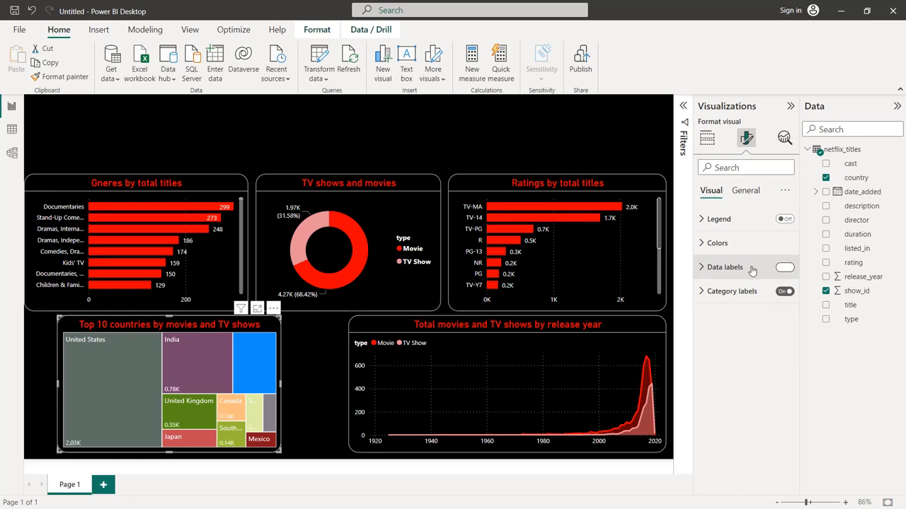
pyautogui.click(702, 267)
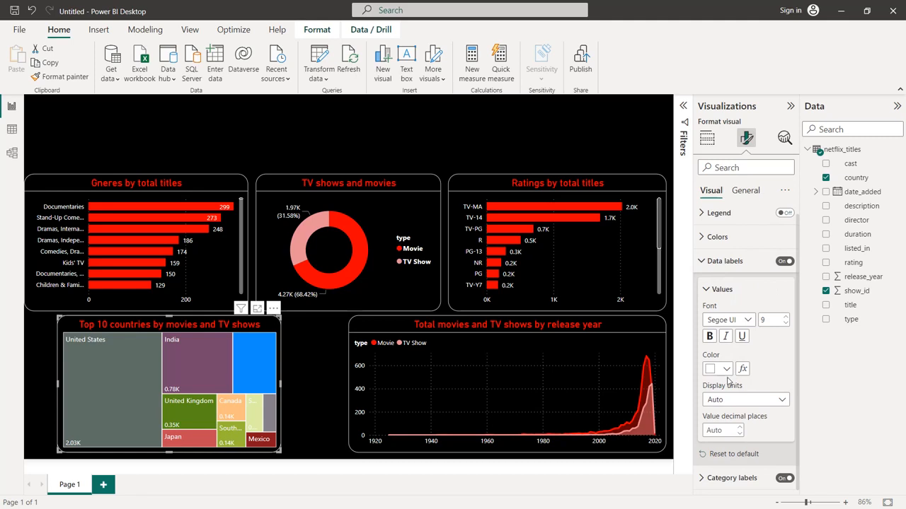
pyautogui.click(702, 261)
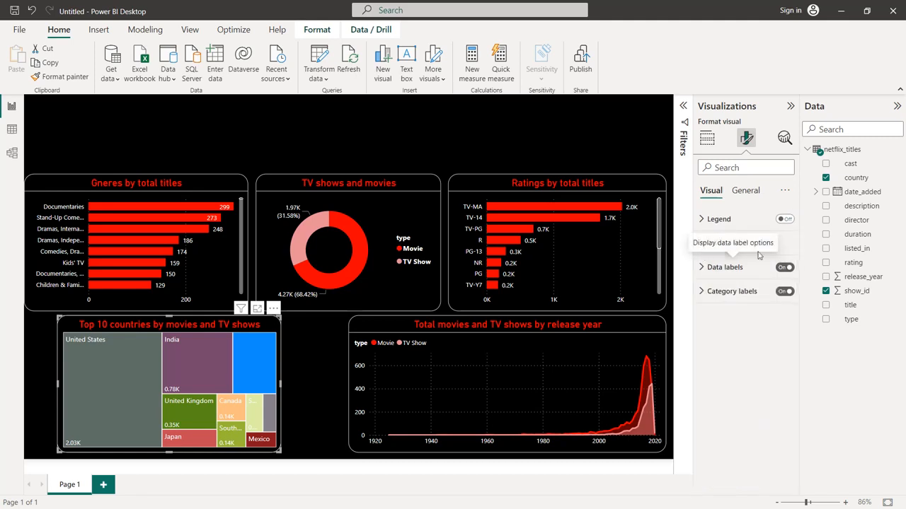
# Color the treemap's United States block bright red and its India block dark red
pyautogui.click(716, 244)
pyautogui.scroll(-1, 721, 266)
pyautogui.click(726, 273)
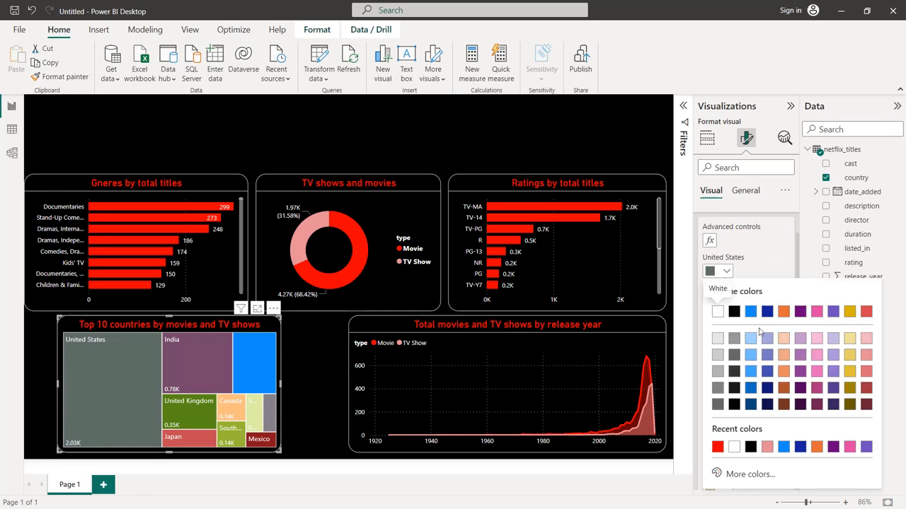
pyautogui.click(717, 448)
pyautogui.click(727, 303)
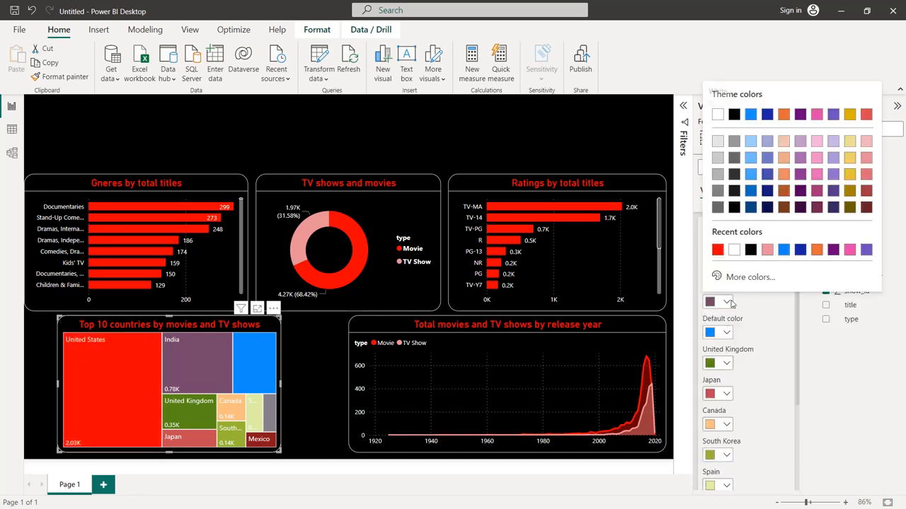
pyautogui.click(866, 191)
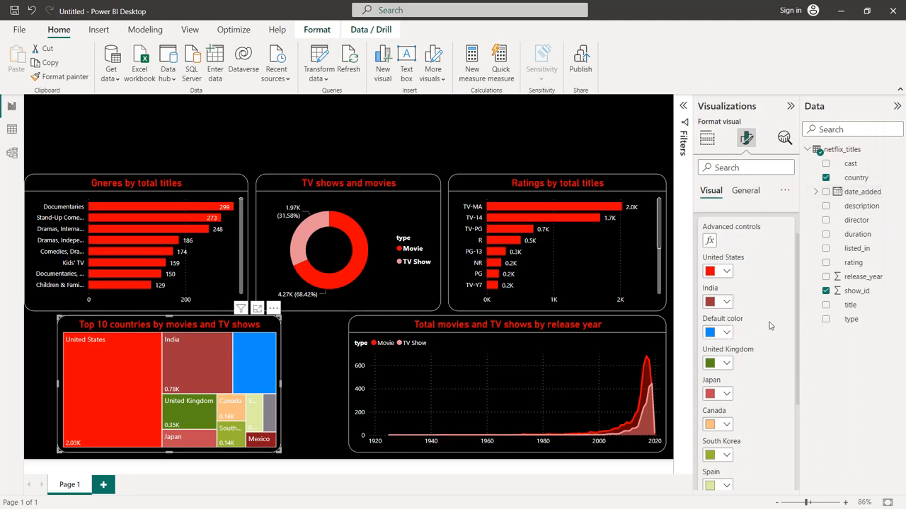
# Exclude the unlabeled blue country block from the treemap
pyautogui.rightClick(258, 357)
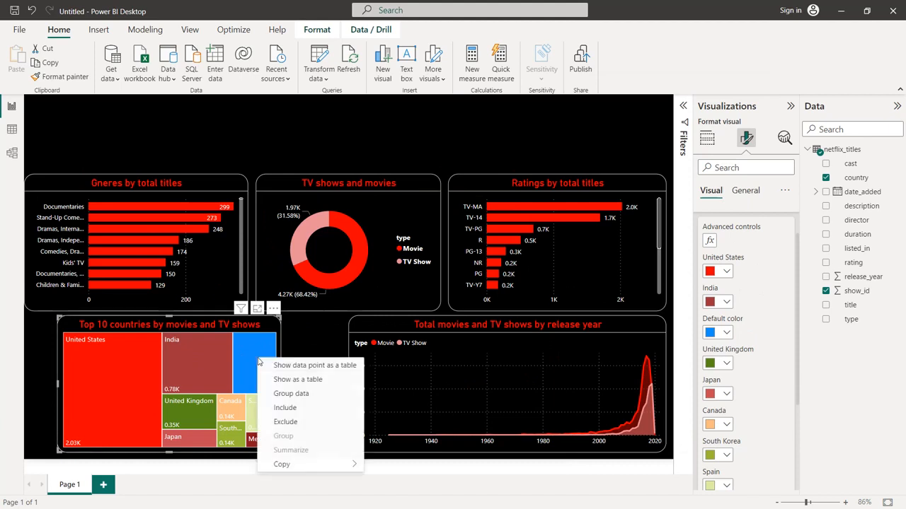
pyautogui.click(286, 422)
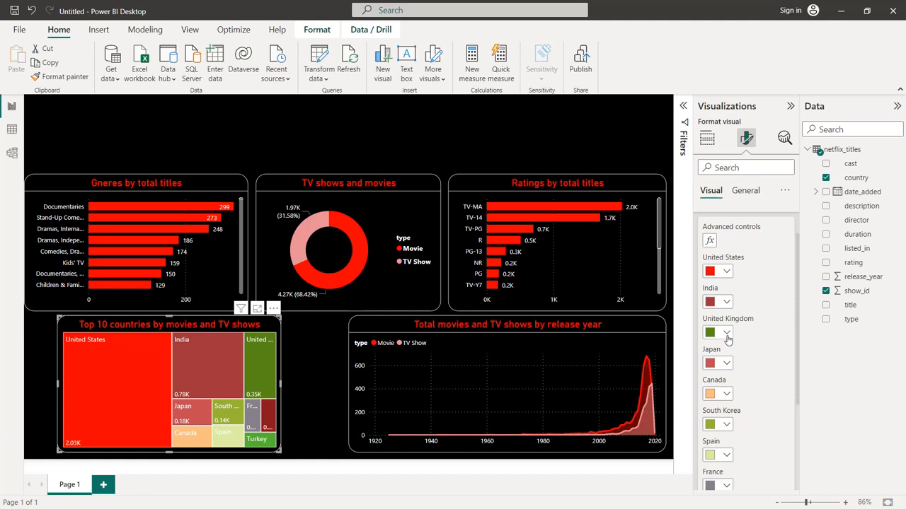
# Color the treemap's United Kingdom, Japan and Canada blocks the same light red
pyautogui.click(726, 334)
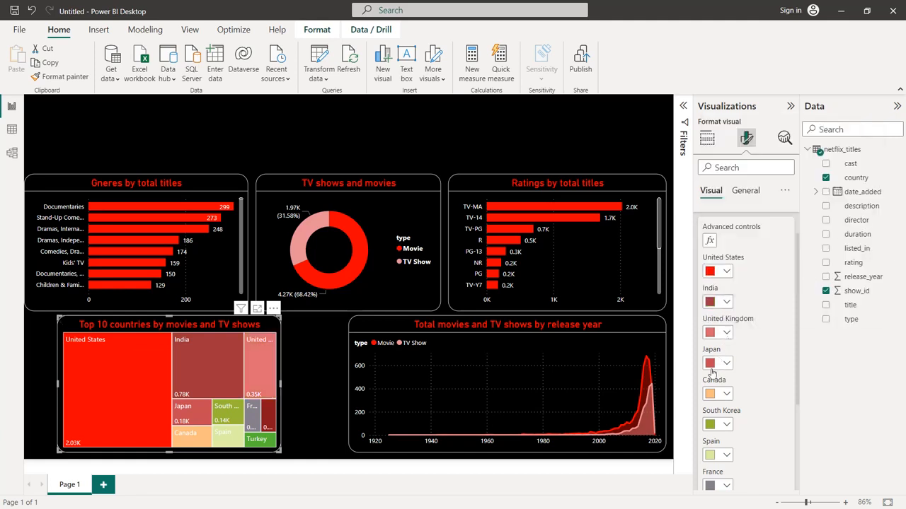
pyautogui.click(726, 363)
pyautogui.click(866, 238)
pyautogui.click(724, 394)
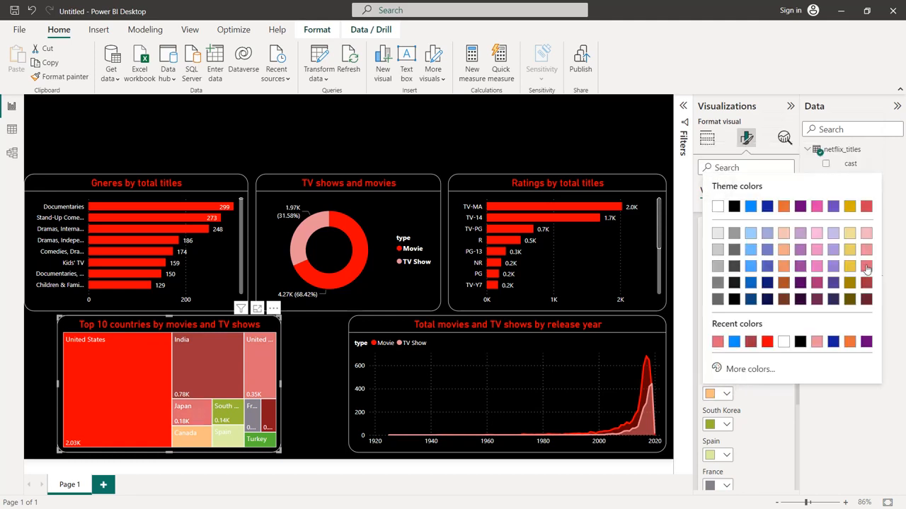
pyautogui.click(866, 268)
# Color the treemap's South Korea, Spain and France blocks a lighter pinkish red
pyautogui.scroll(-2, 750, 354)
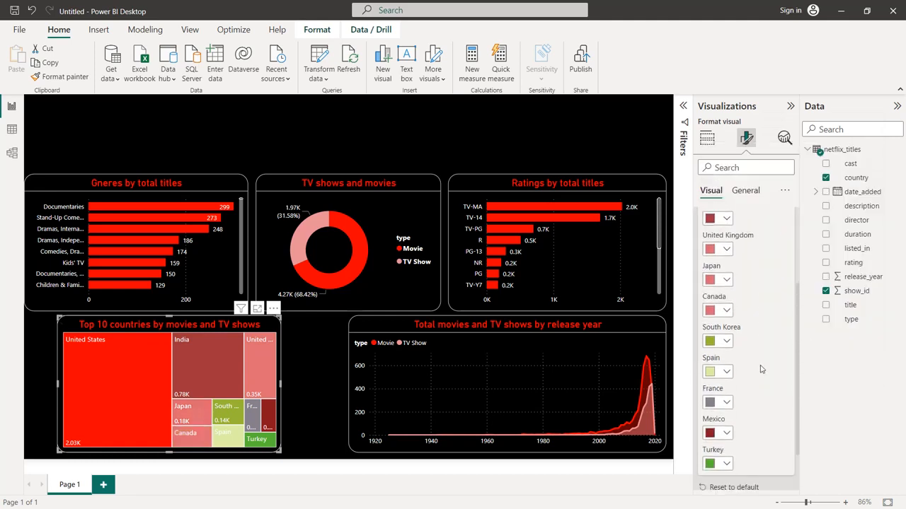
pyautogui.click(724, 342)
pyautogui.click(869, 196)
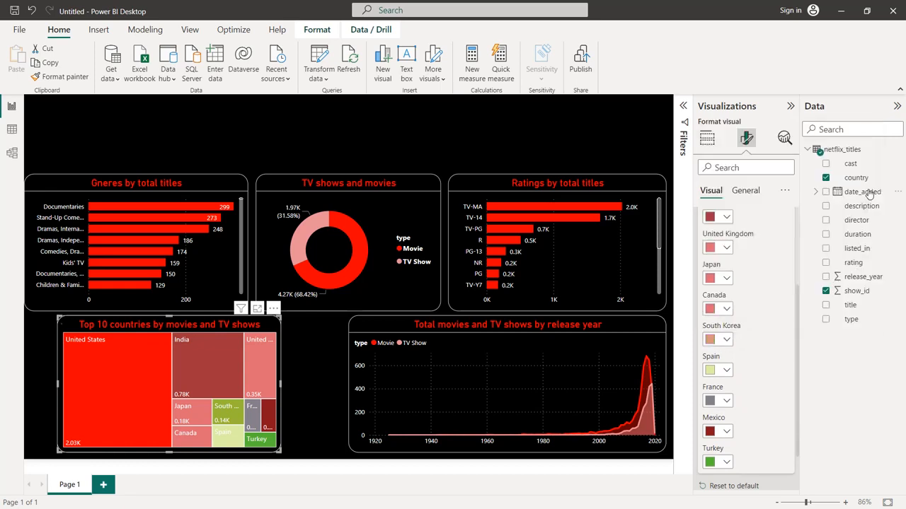
pyautogui.click(729, 371)
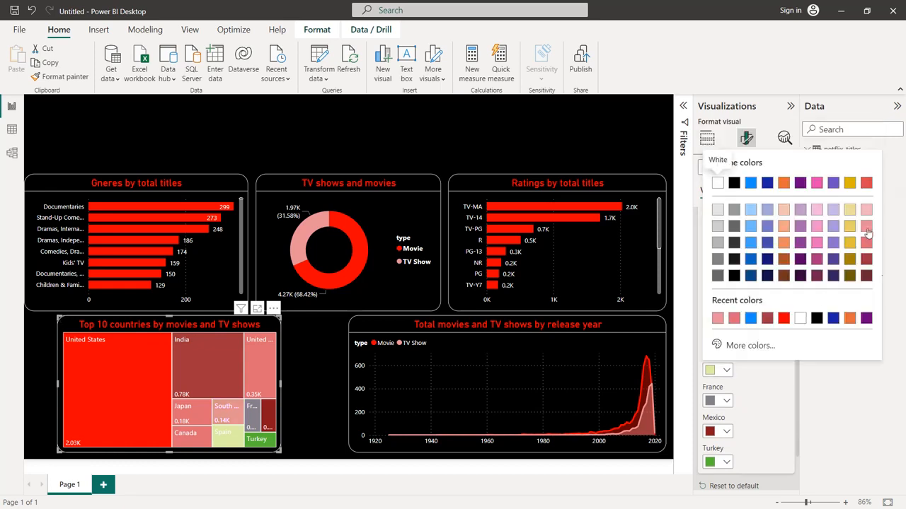
pyautogui.click(862, 249)
pyautogui.click(728, 402)
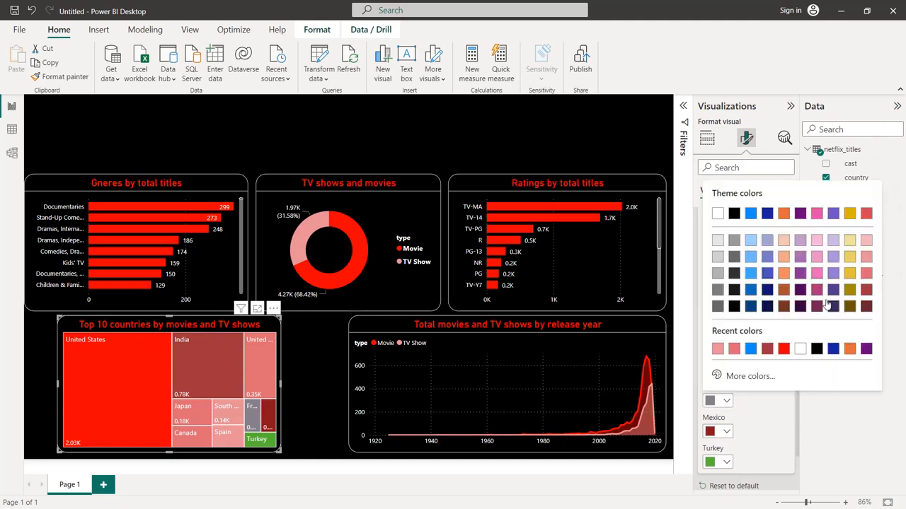
pyautogui.click(865, 260)
# Color the treemap's Mexico and Turkey blocks the palest pink shade of red
pyautogui.scroll(-1, 761, 332)
pyautogui.click(729, 376)
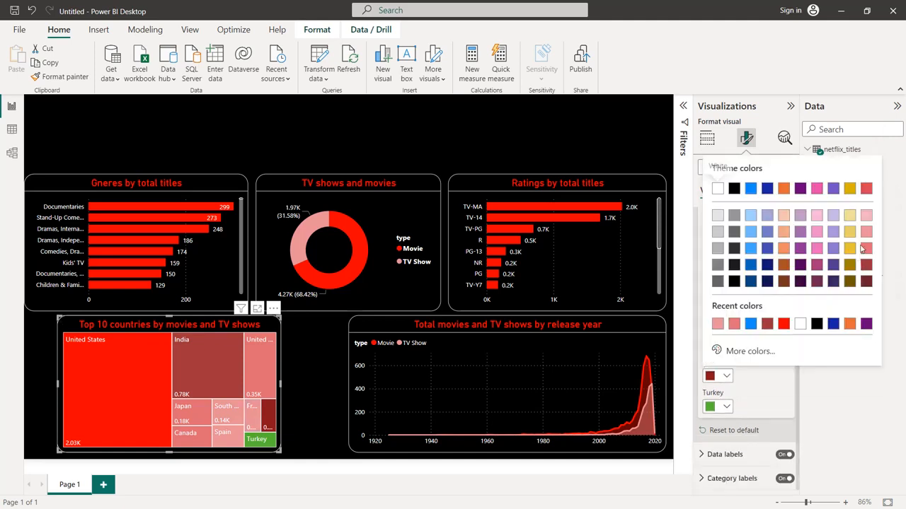
pyautogui.click(863, 221)
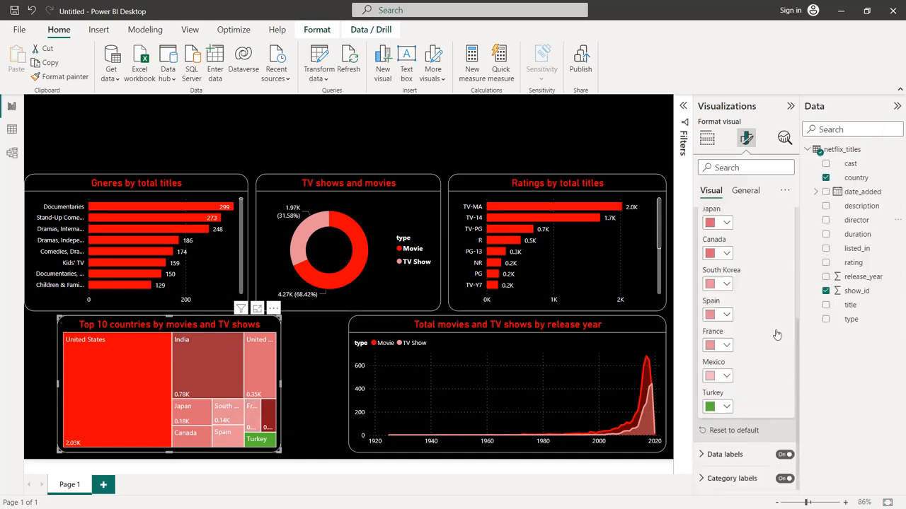
pyautogui.click(731, 407)
pyautogui.click(866, 252)
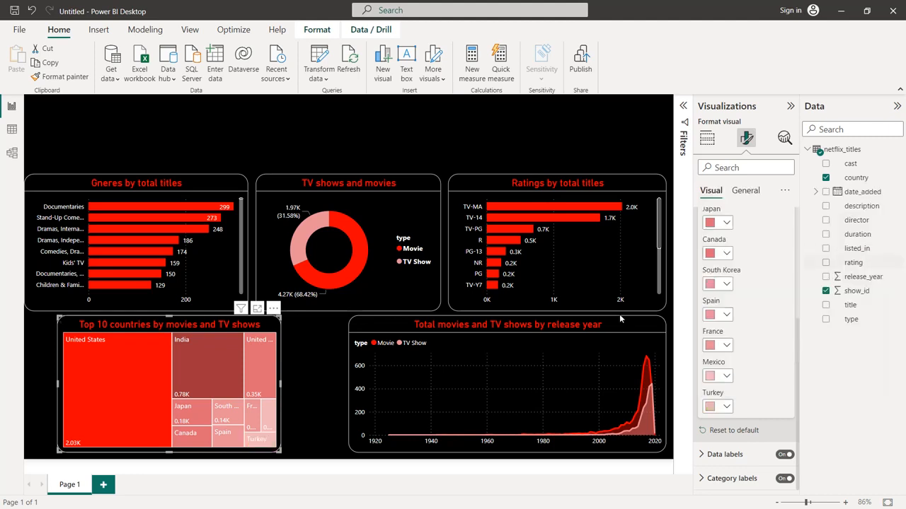
# Widen the treemap to nearly reach the release-year chart on one side and the page edge on the other, then select the genres chart
pyautogui.moveTo(281, 386); pyautogui.dragTo(341, 385)
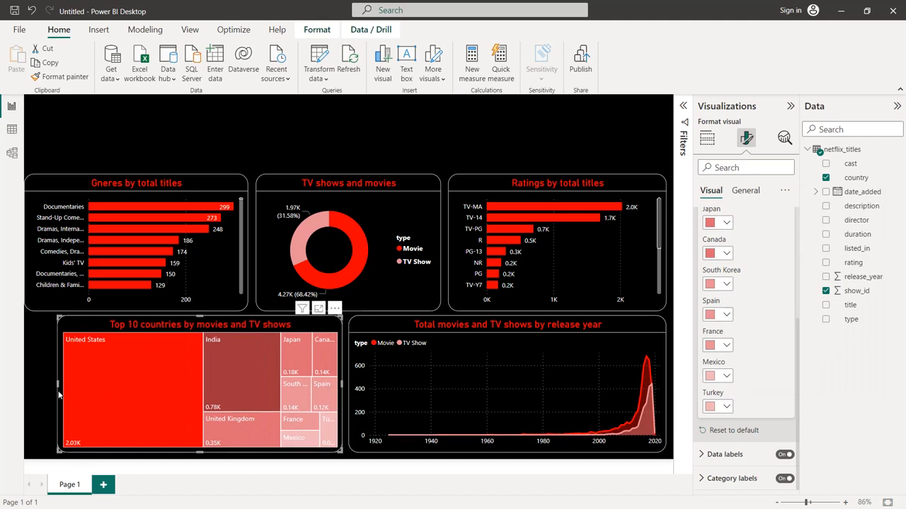
pyautogui.moveTo(57, 392); pyautogui.dragTo(29, 391)
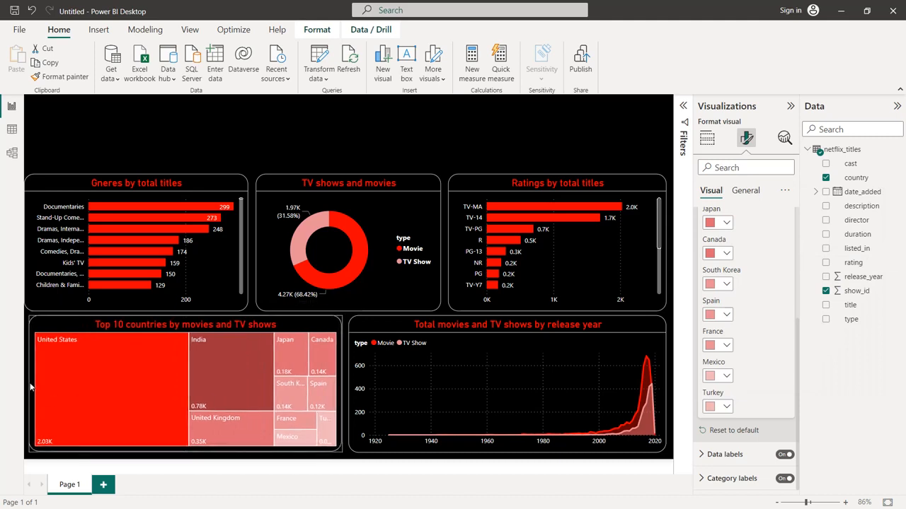
pyautogui.click(35, 252)
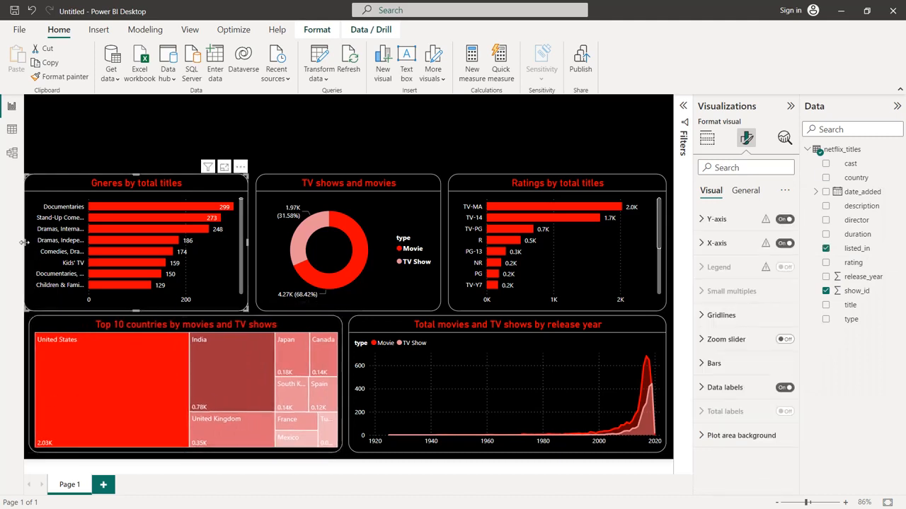
# Narrow the genres chart slightly from its outer side so its edge lines up with the treemap below
pyautogui.moveTo(29, 244); pyautogui.dragTo(33, 246)
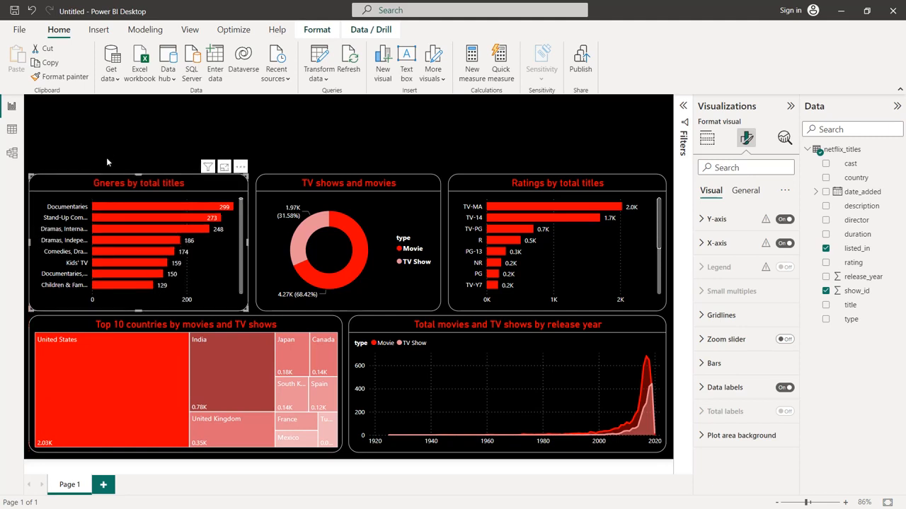
pyautogui.click(107, 157)
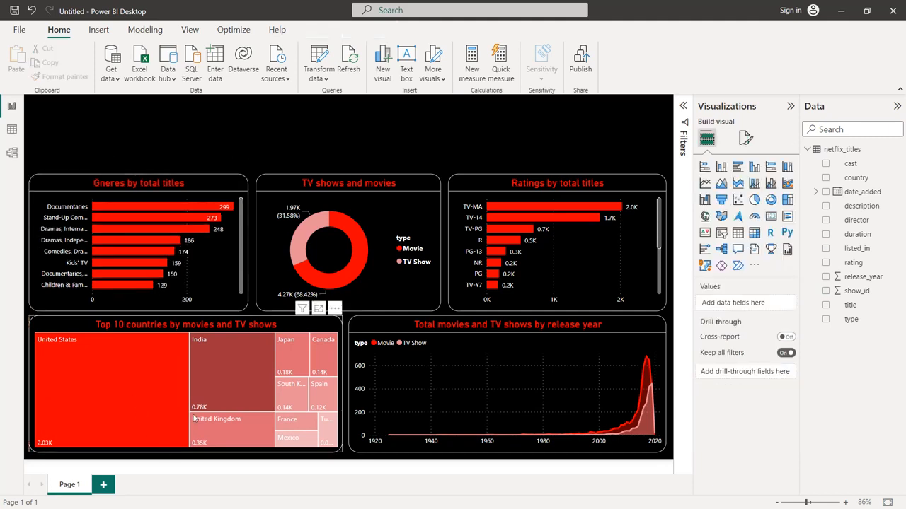
# Add a white divider line beneath the title of the top 10 countries treemap
pyautogui.click(273, 329)
pyautogui.click(747, 140)
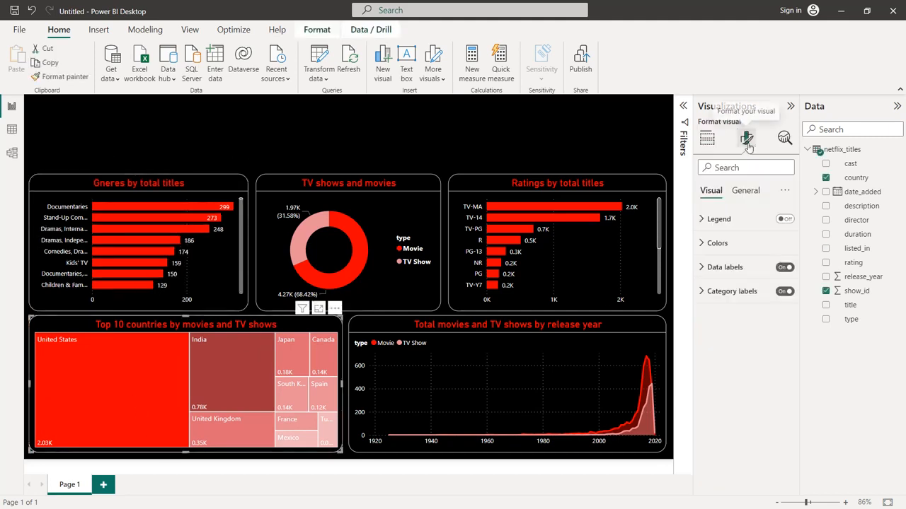
pyautogui.click(745, 190)
pyautogui.click(714, 243)
pyautogui.scroll(-4, 750, 312)
pyautogui.click(779, 331)
pyautogui.click(726, 361)
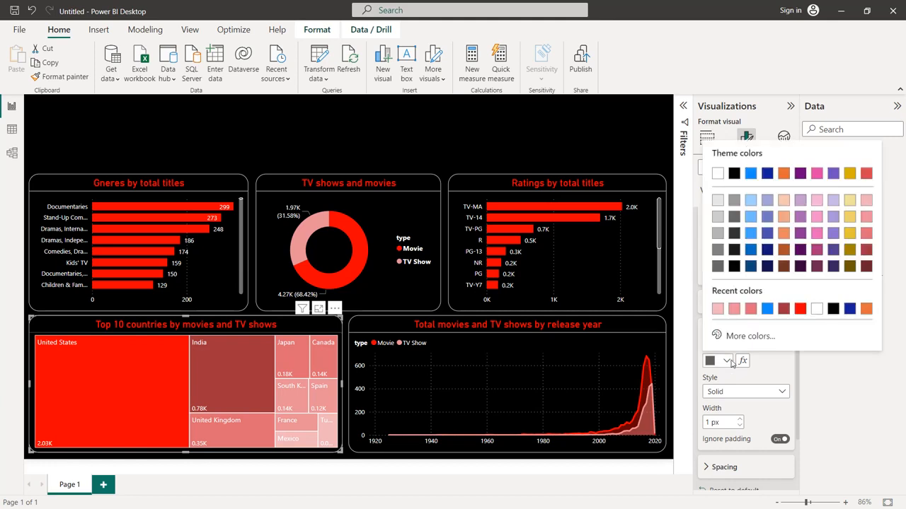
pyautogui.click(817, 310)
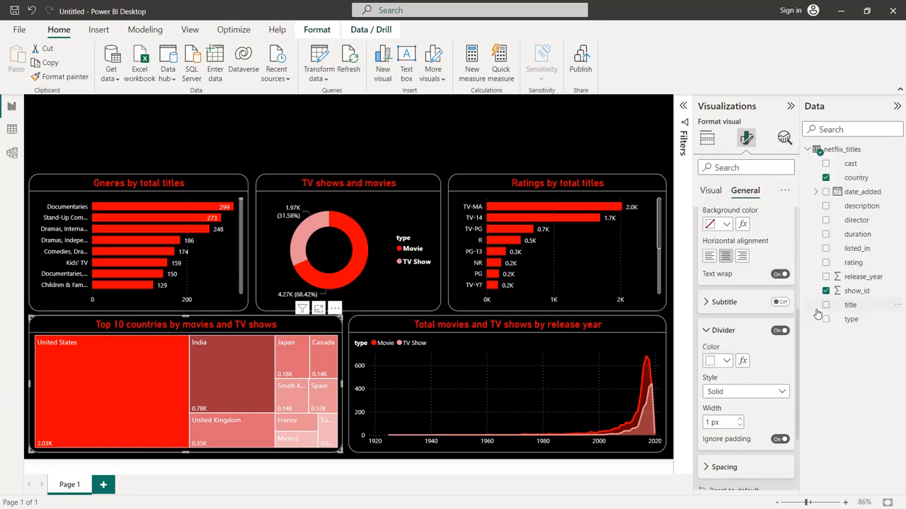
pyautogui.click(406, 138)
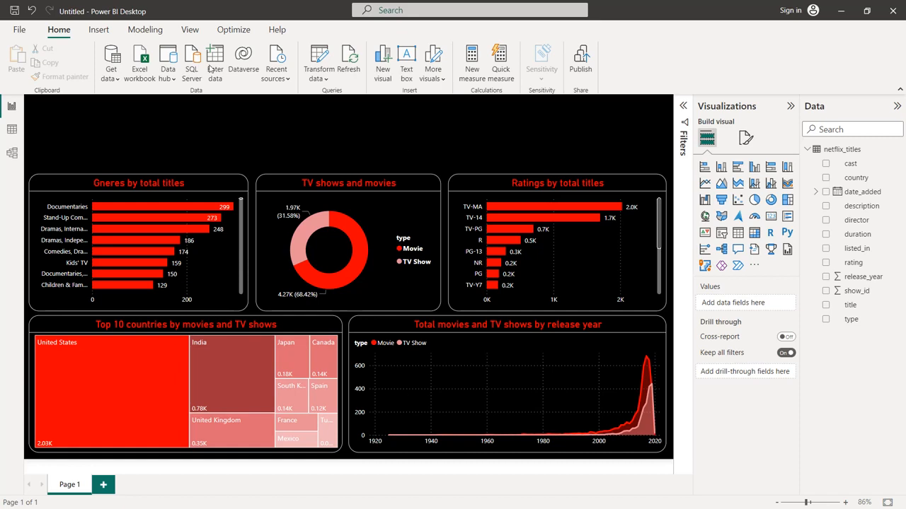
# Insert the Netflix logo image and move it over the upper middle of the report page
pyautogui.click(103, 33)
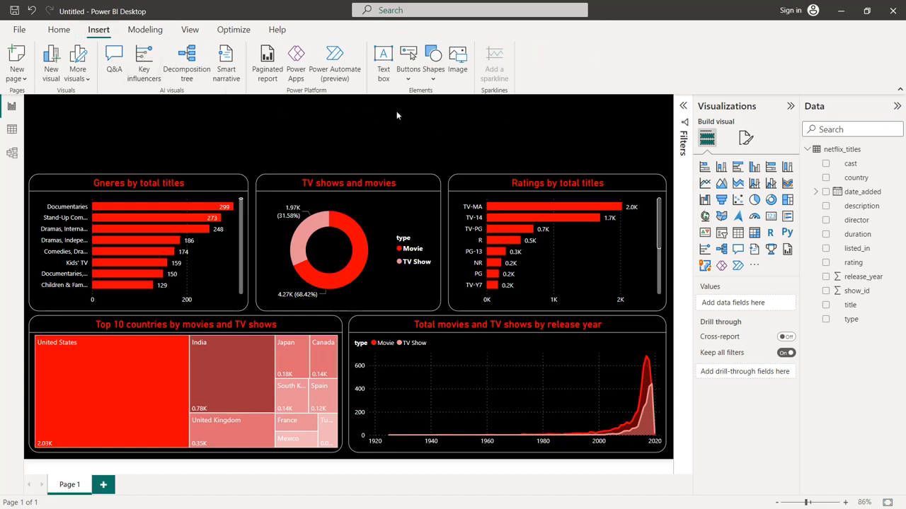
pyautogui.click(455, 70)
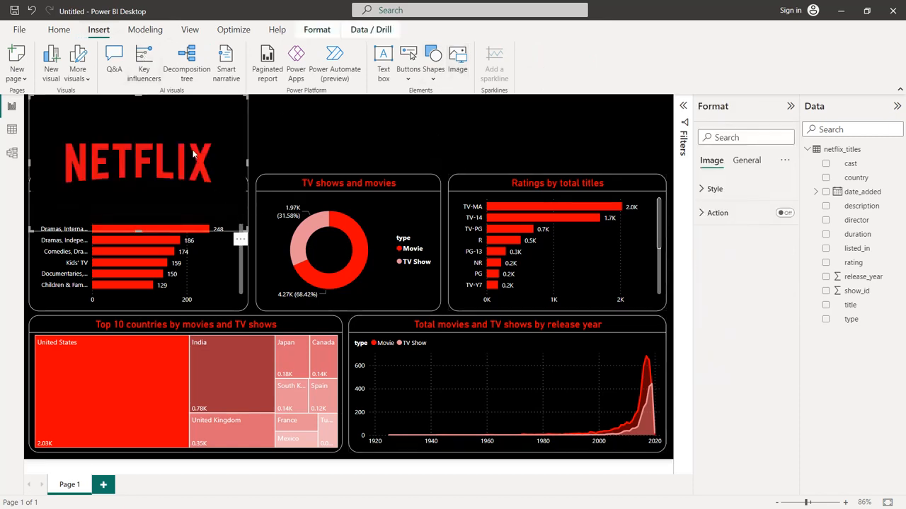
pyautogui.moveTo(192, 154); pyautogui.dragTo(403, 170)
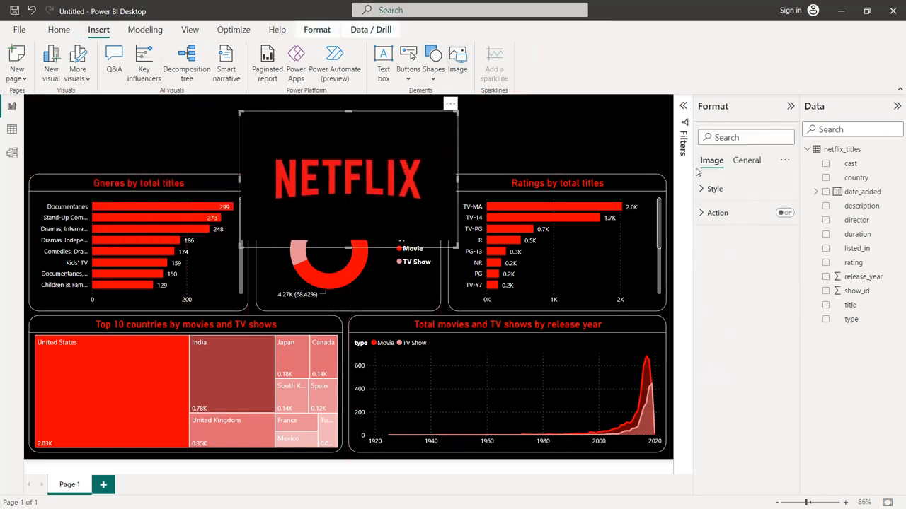
# Give the Netflix logo image a white visual border with 20 px rounded corners
pyautogui.click(748, 163)
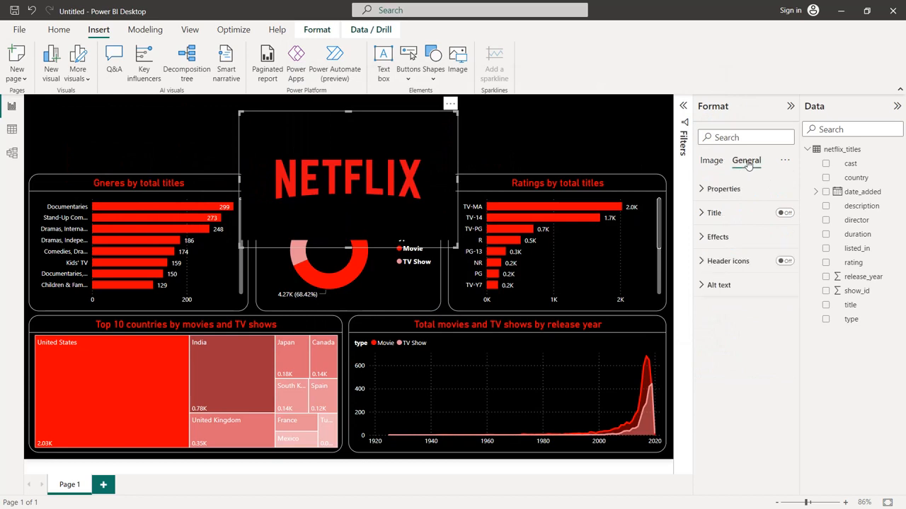
pyautogui.click(724, 248)
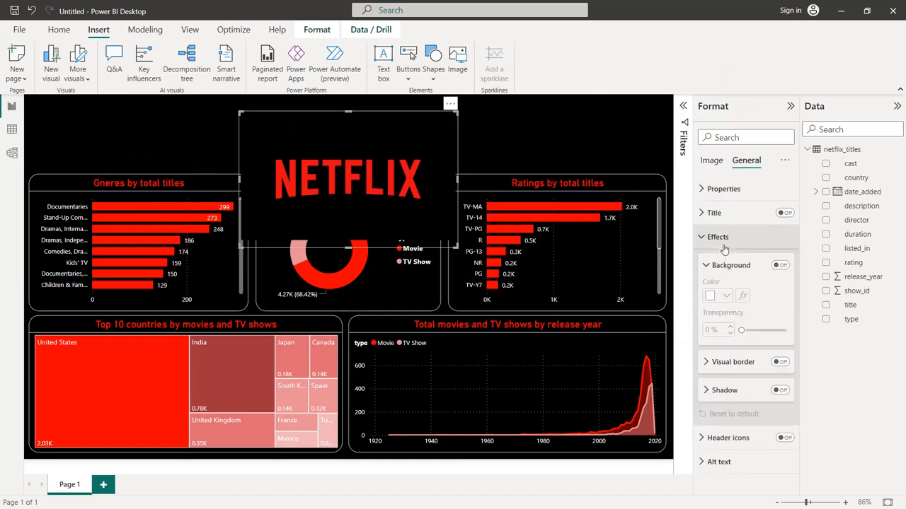
pyautogui.click(778, 361)
pyautogui.click(760, 363)
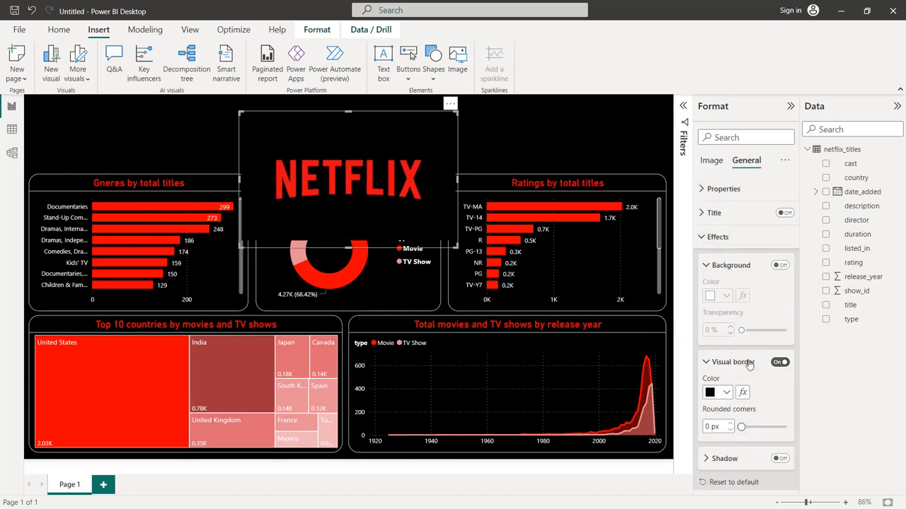
pyautogui.scroll(-1, 750, 354)
pyautogui.click(727, 343)
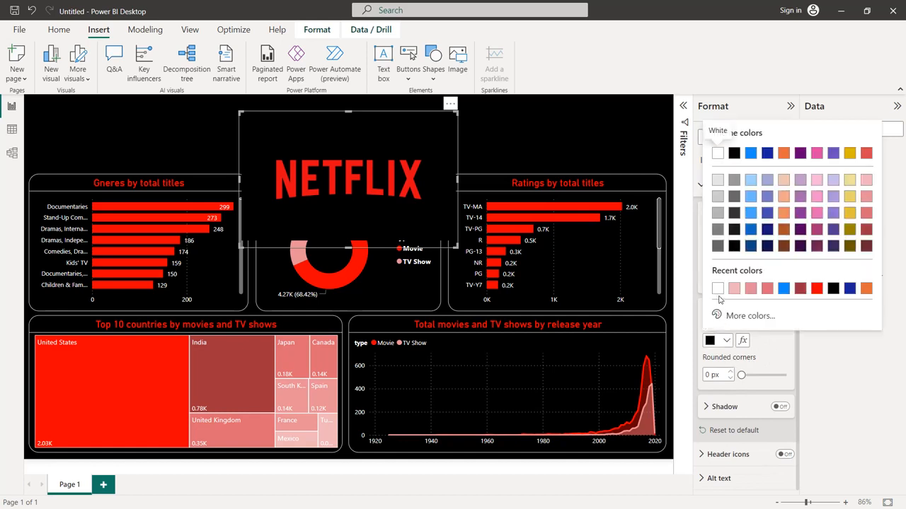
pyautogui.click(718, 288)
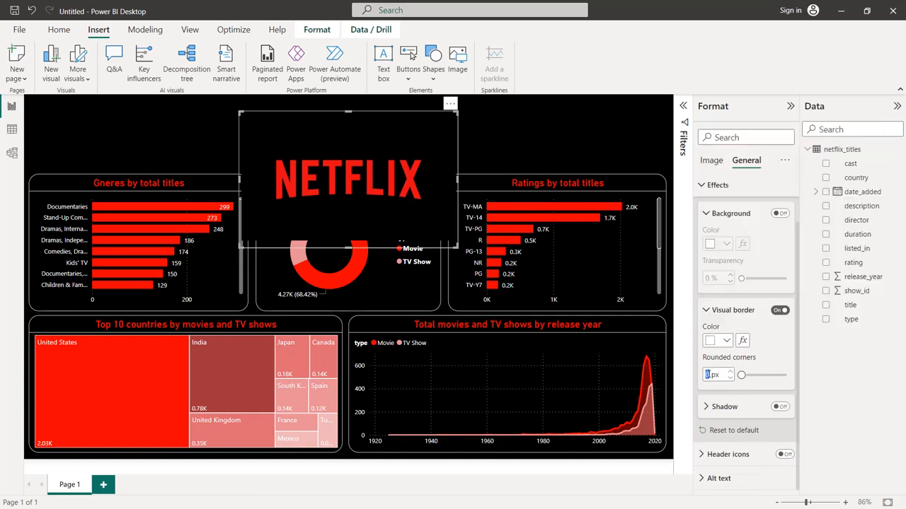
pyautogui.write('20')
pyautogui.press('Return')
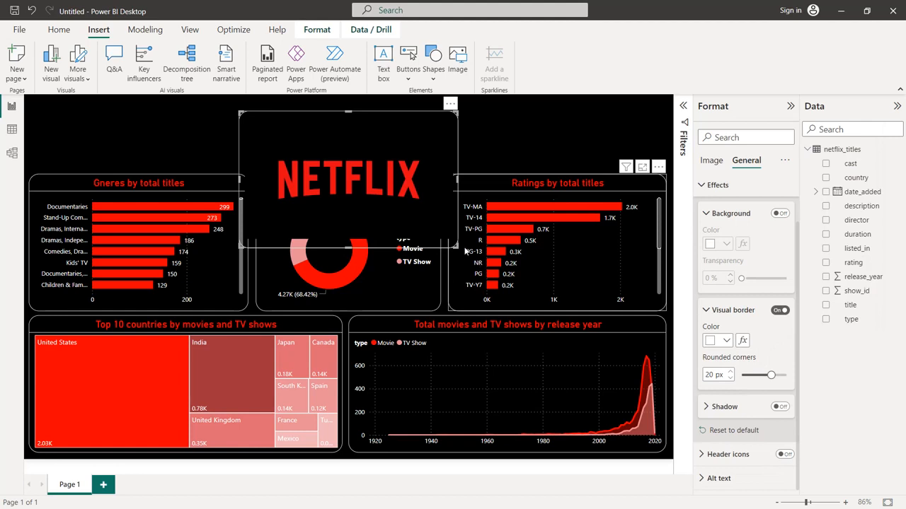
# Shrink the Netflix logo image to fit the empty band above the charts and center it horizontally on the page
pyautogui.moveTo(351, 246); pyautogui.dragTo(356, 174)
pyautogui.moveTo(457, 140); pyautogui.dragTo(341, 142)
pyautogui.moveTo(286, 145); pyautogui.dragTo(346, 136)
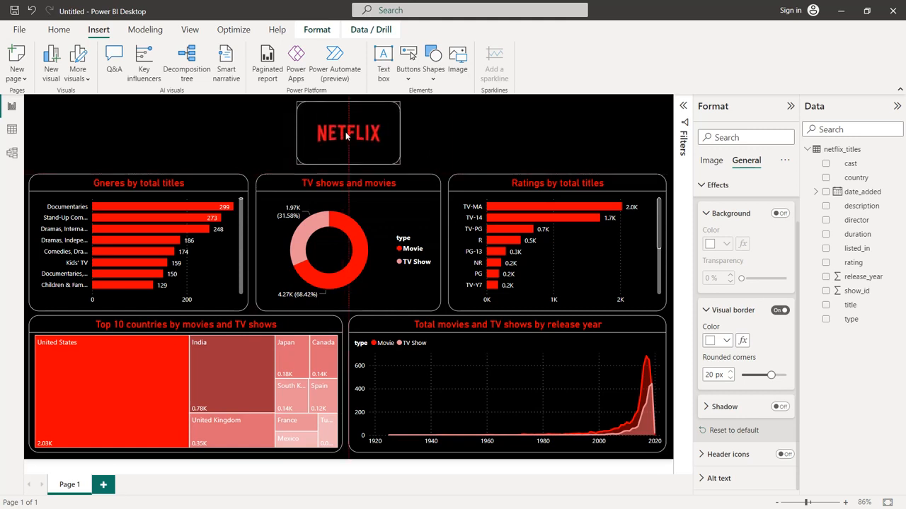
pyautogui.click(452, 131)
# Make the Netflix logo image slightly taller at its lower edge and slightly narrower on its genres-chart side
pyautogui.click(346, 150)
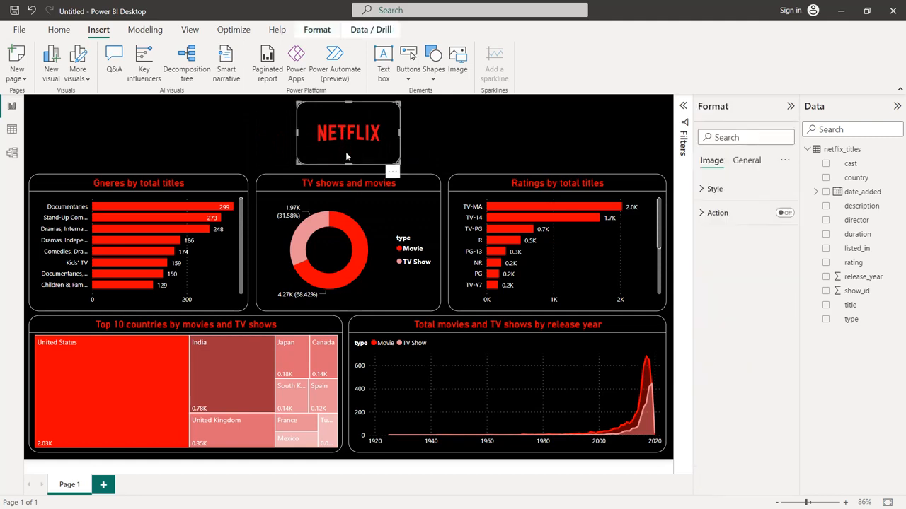
pyautogui.moveTo(351, 169); pyautogui.dragTo(352, 170)
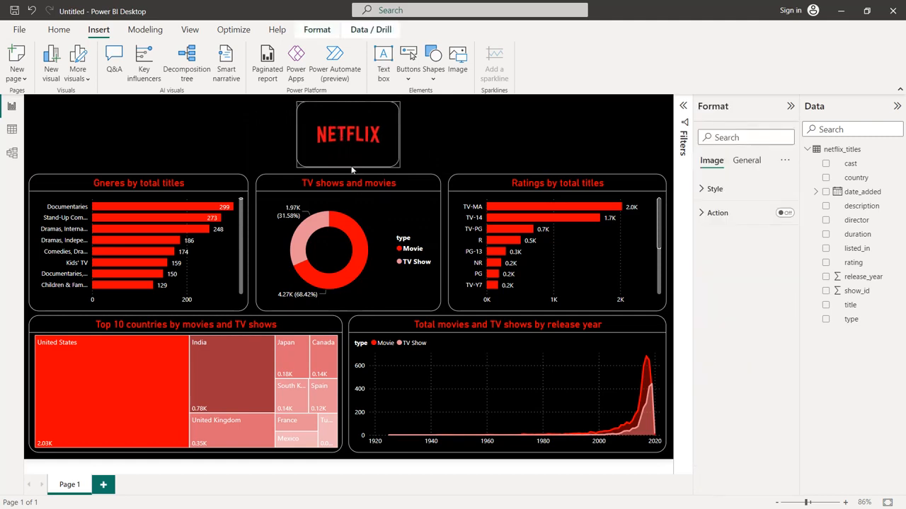
pyautogui.click(460, 132)
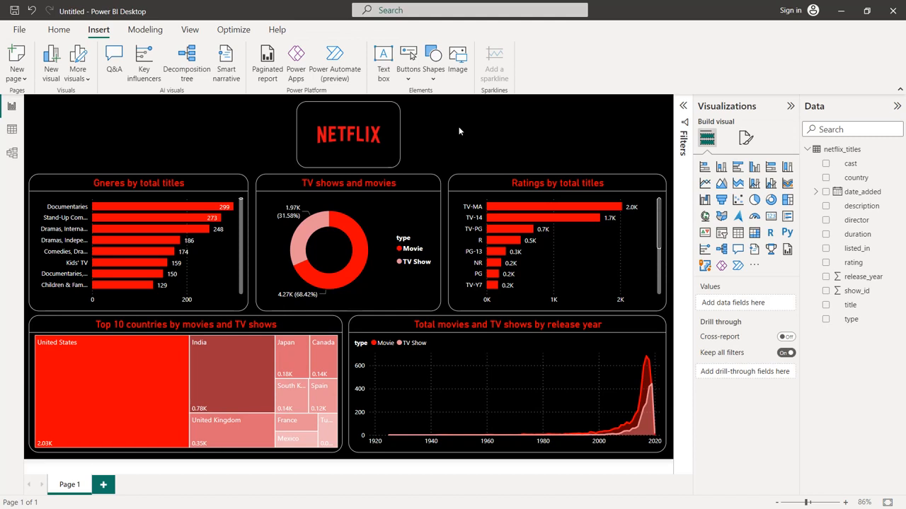
pyautogui.click(310, 133)
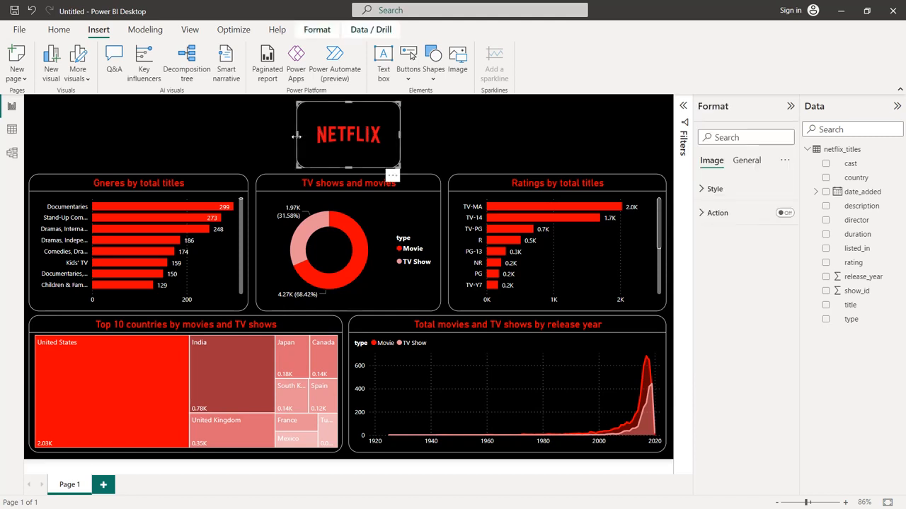
pyautogui.moveTo(298, 135); pyautogui.dragTo(309, 137)
pyautogui.click(481, 144)
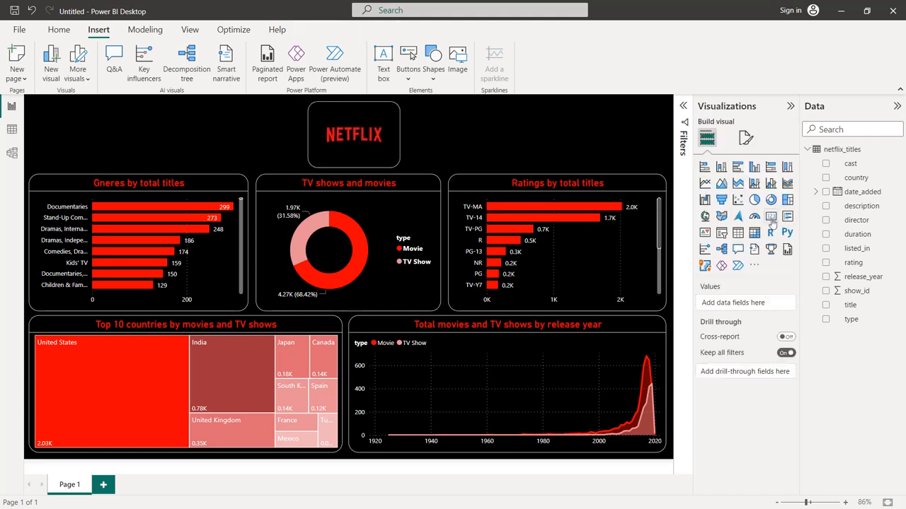
# Add a card visual above the genres chart showing the count of the title field
pyautogui.click(771, 218)
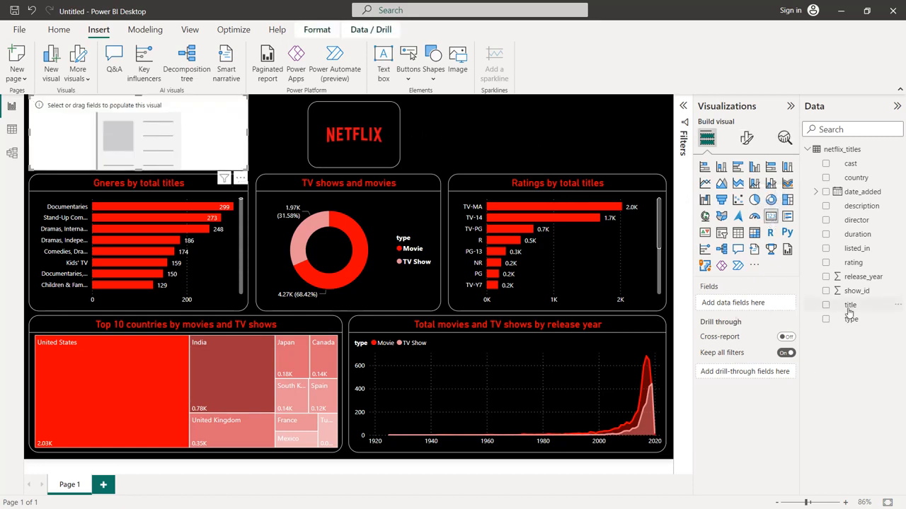
pyautogui.moveTo(850, 311); pyautogui.dragTo(754, 310)
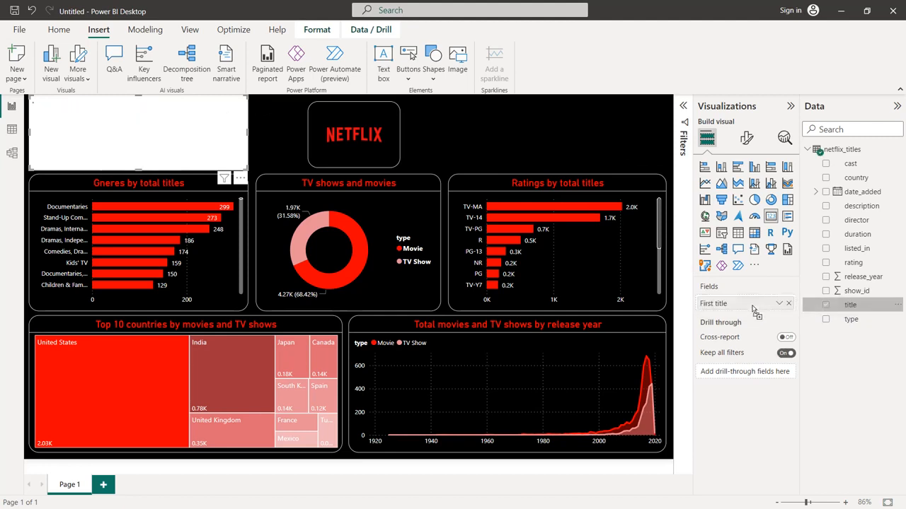
pyautogui.click(778, 303)
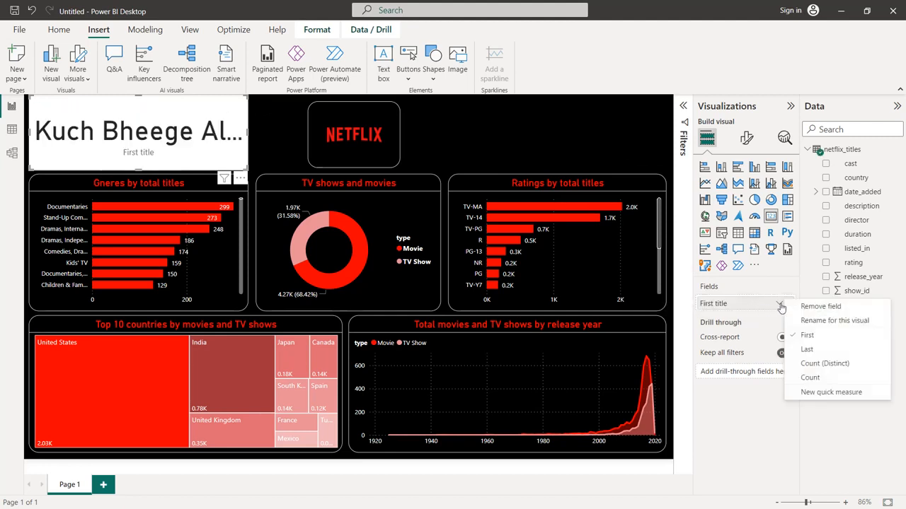
pyautogui.click(810, 377)
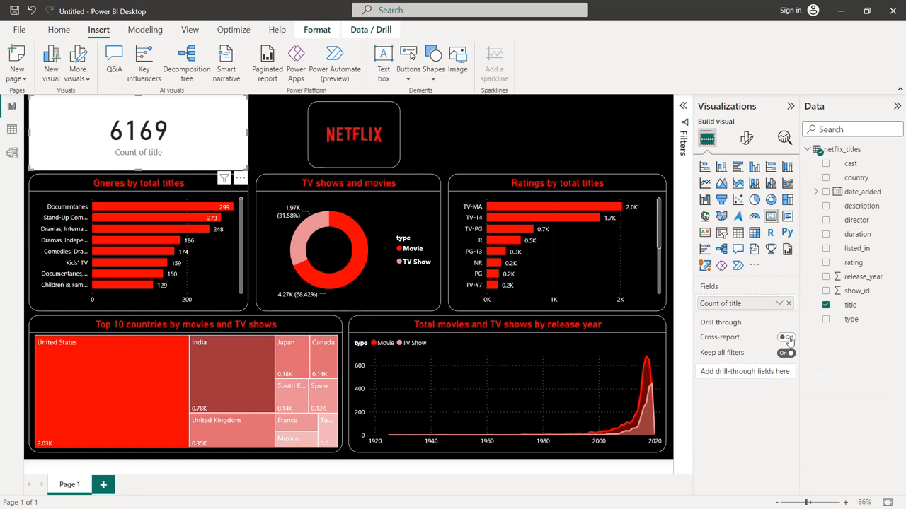
# Hide the card's category label and turn on a card title reading "Total titles"
pyautogui.click(745, 138)
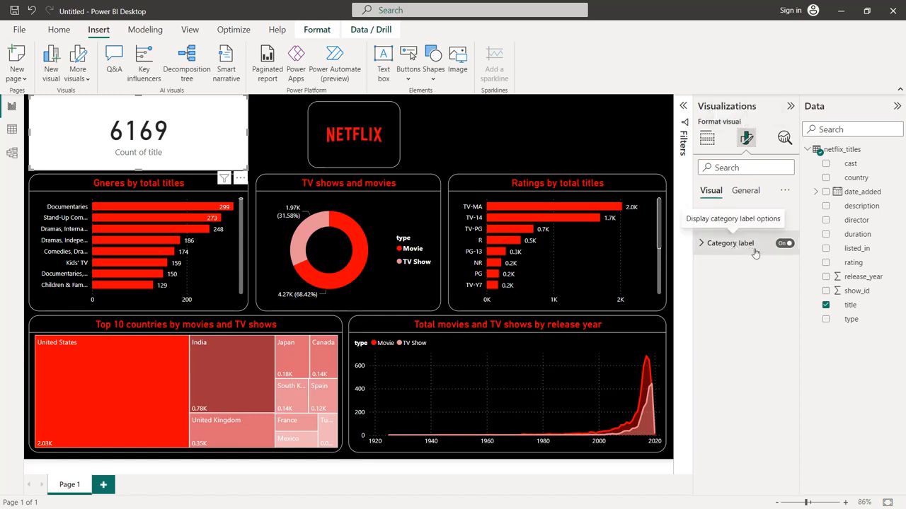
pyautogui.click(784, 244)
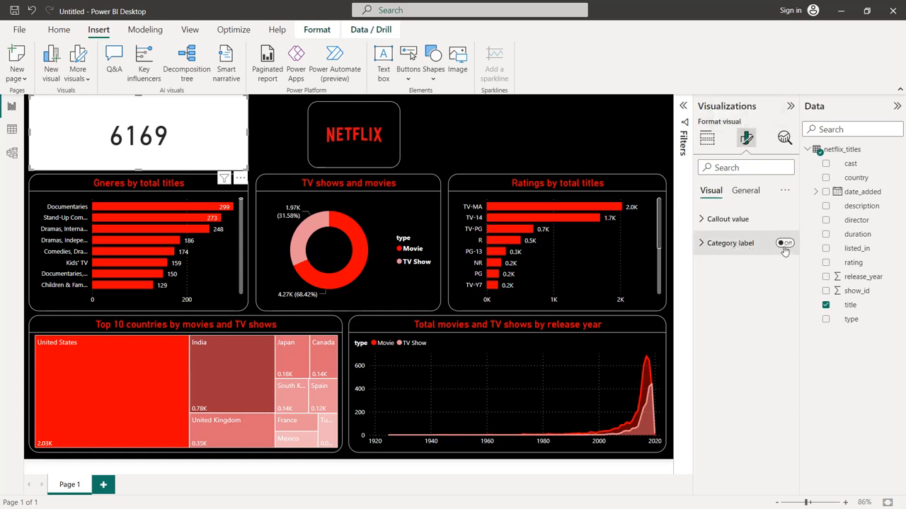
pyautogui.click(747, 193)
pyautogui.click(784, 244)
pyautogui.click(714, 244)
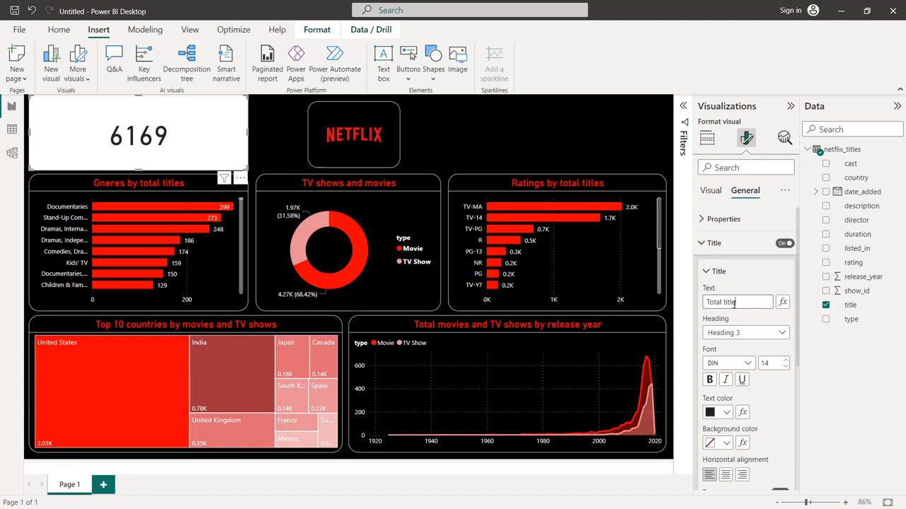
pyautogui.press('Return')
# Format the card's title in red at font size 20 and center it horizontally
pyautogui.click(786, 361)
pyautogui.click(785, 361)
pyautogui.click(785, 361)
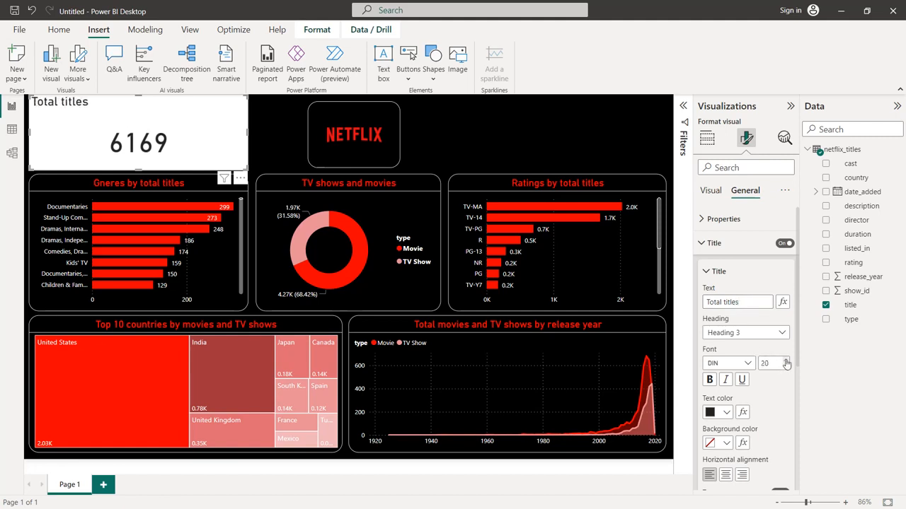
pyautogui.click(726, 412)
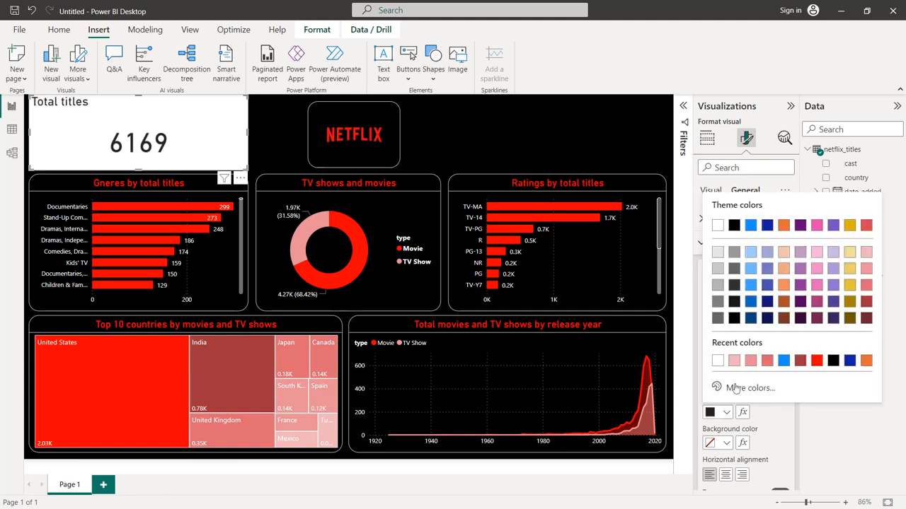
pyautogui.click(816, 361)
pyautogui.scroll(-2, 750, 368)
pyautogui.click(725, 390)
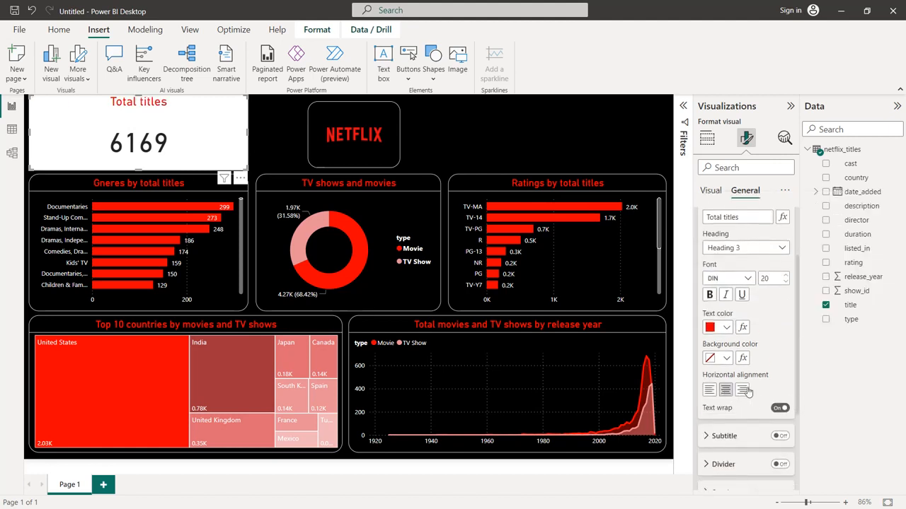
# Set the Total titles card's background color to black
pyautogui.scroll(-3, 749, 390)
pyautogui.scroll(5, 752, 373)
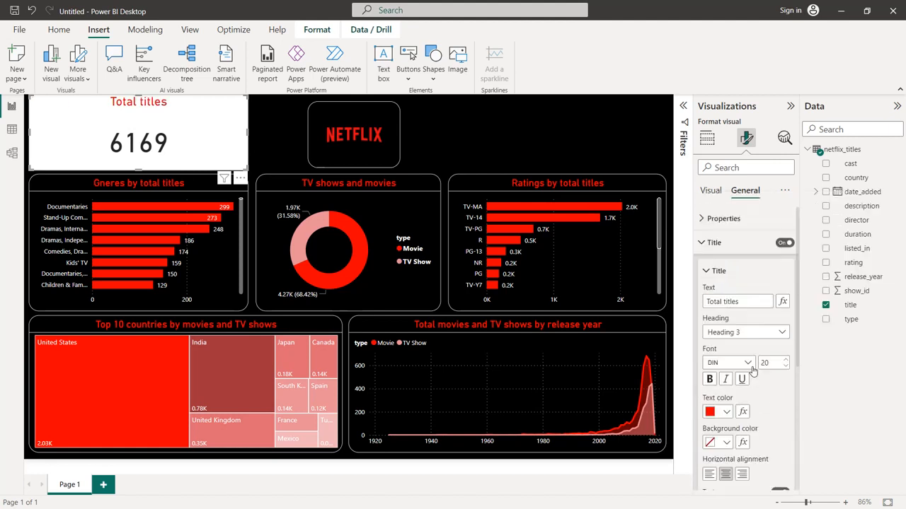
pyautogui.click(715, 243)
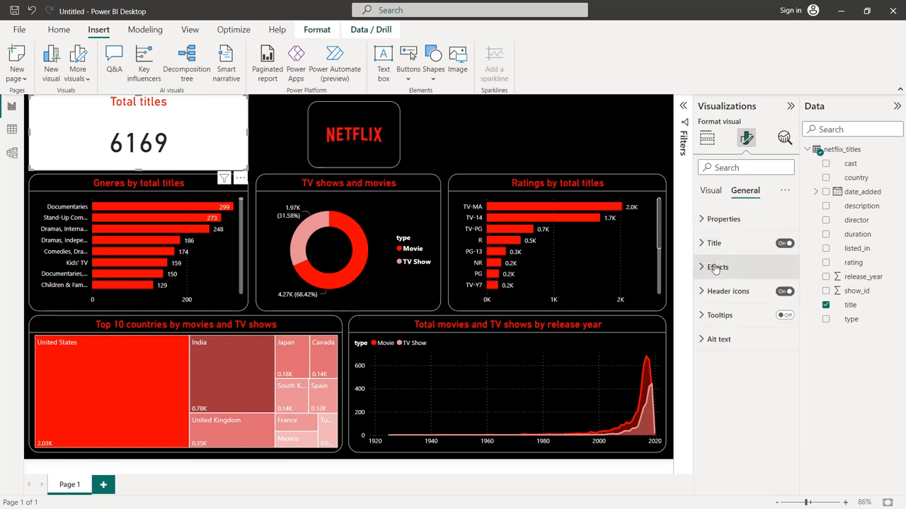
pyautogui.click(716, 268)
pyautogui.click(726, 327)
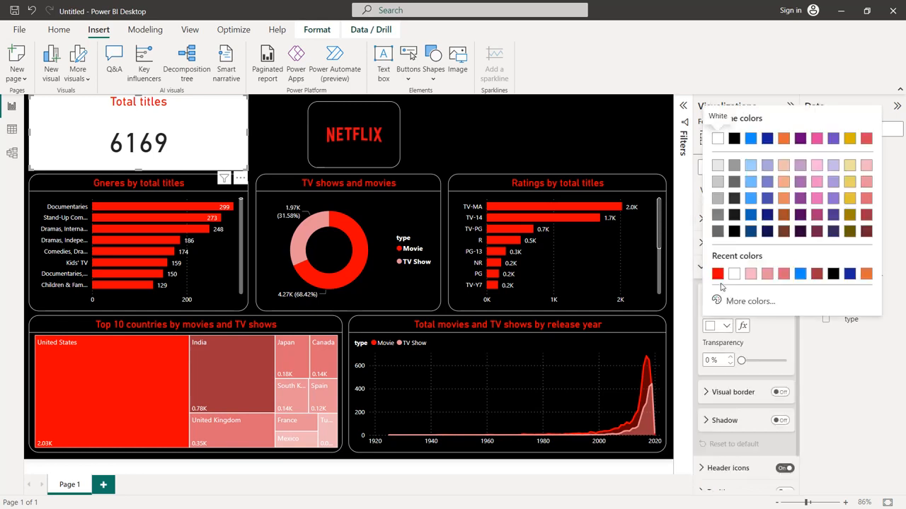
pyautogui.click(832, 274)
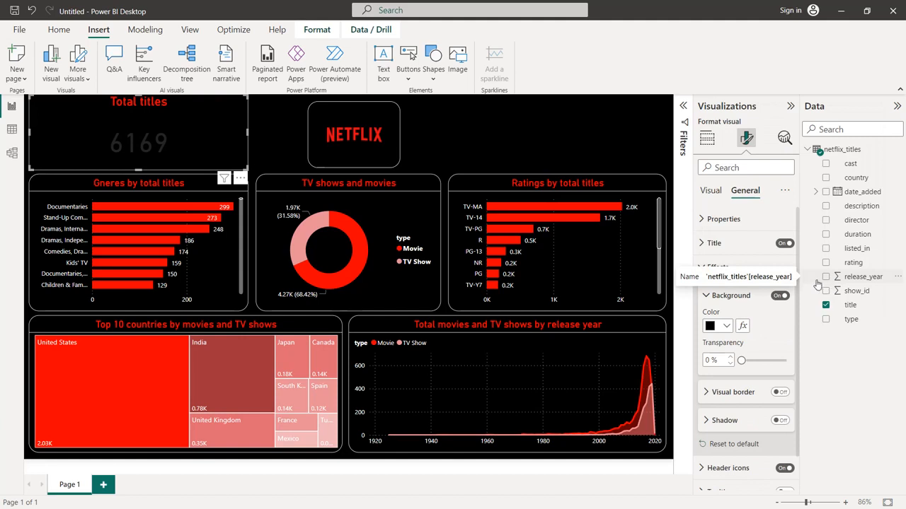
pyautogui.click(711, 270)
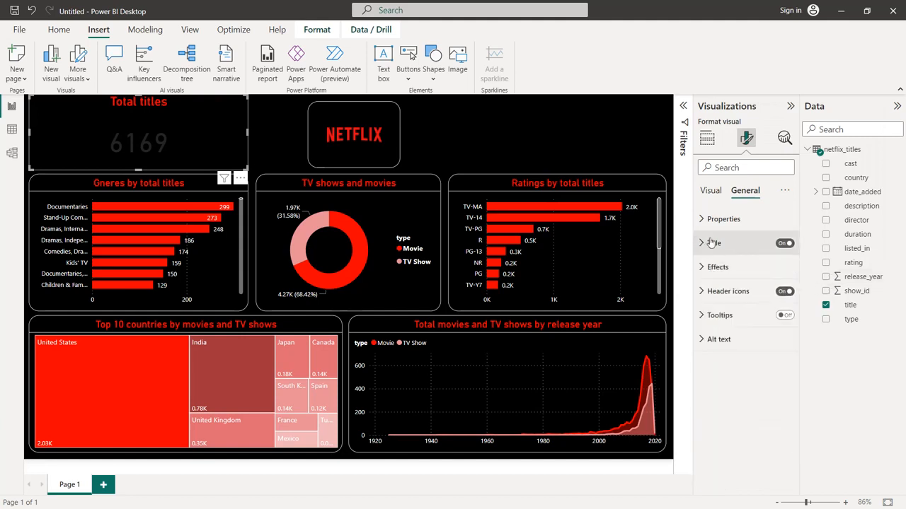
# Color the Total titles card's callout value white and reduce its font size to 30
pyautogui.click(710, 191)
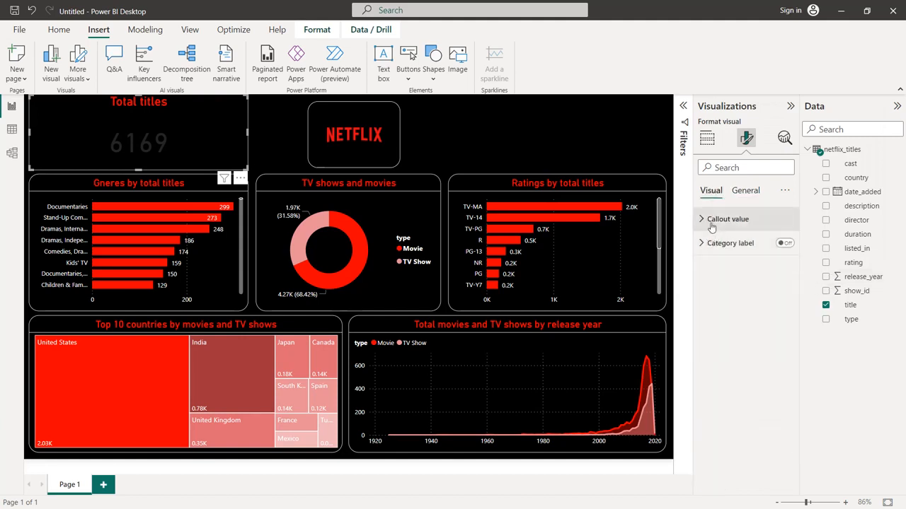
pyautogui.click(711, 221)
pyautogui.click(726, 308)
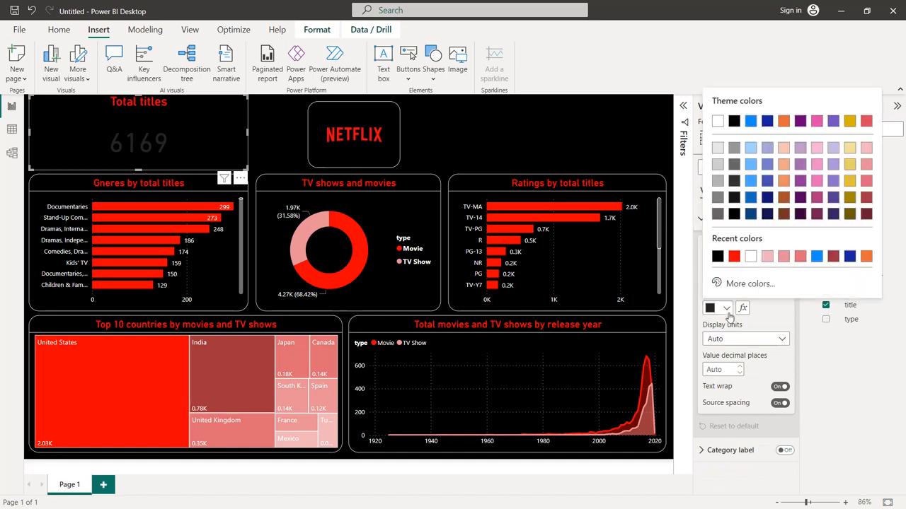
pyautogui.click(751, 256)
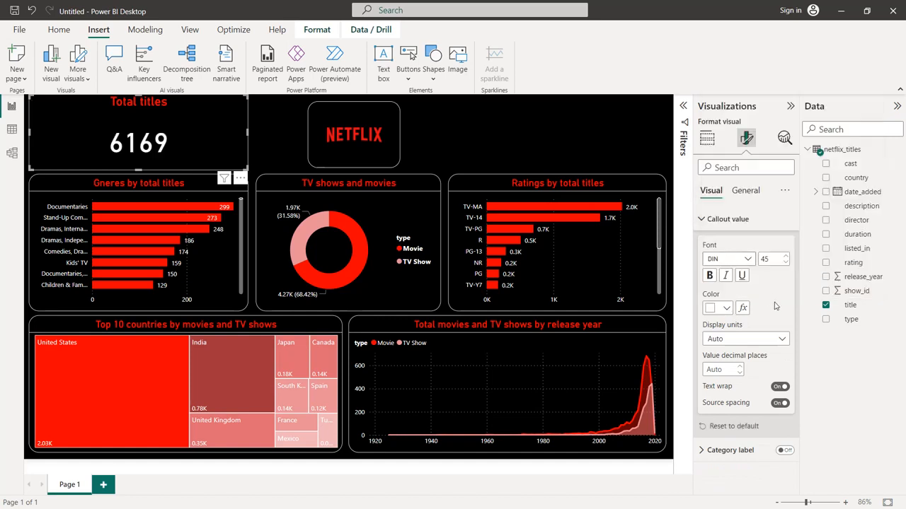
pyautogui.click(785, 262)
pyautogui.click(786, 262)
pyautogui.click(785, 262)
pyautogui.click(786, 262)
pyautogui.click(785, 262)
pyautogui.click(785, 262)
pyautogui.click(785, 262)
pyautogui.click(785, 262)
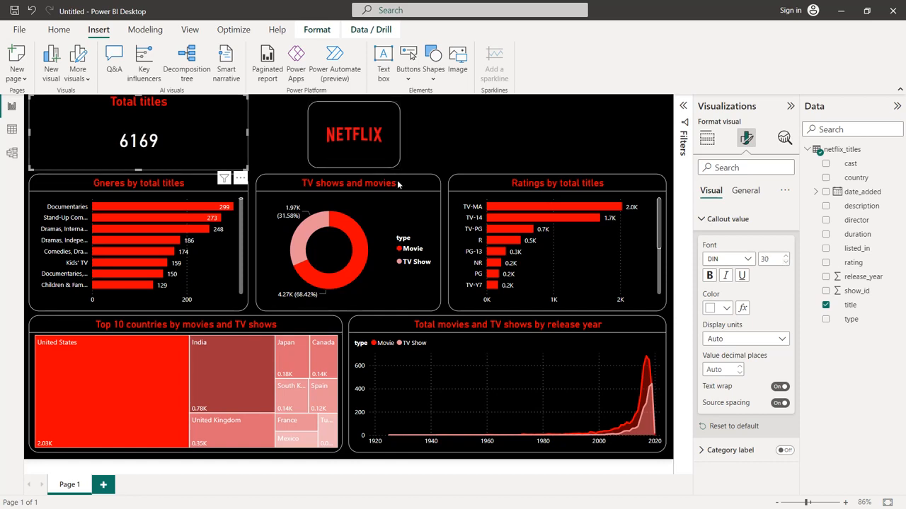
# Add a white border with 20 px rounded corners to the Total titles card
pyautogui.click(744, 191)
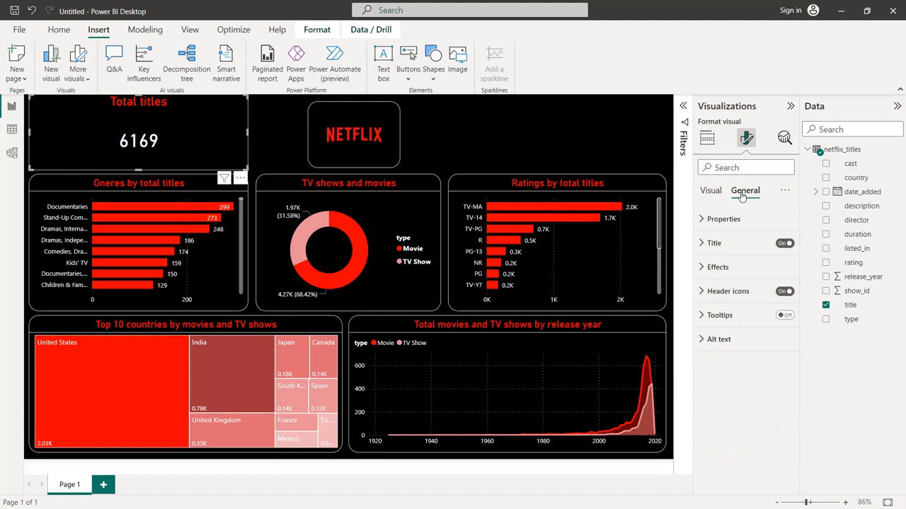
pyautogui.click(729, 268)
pyautogui.scroll(-1, 756, 301)
pyautogui.click(780, 354)
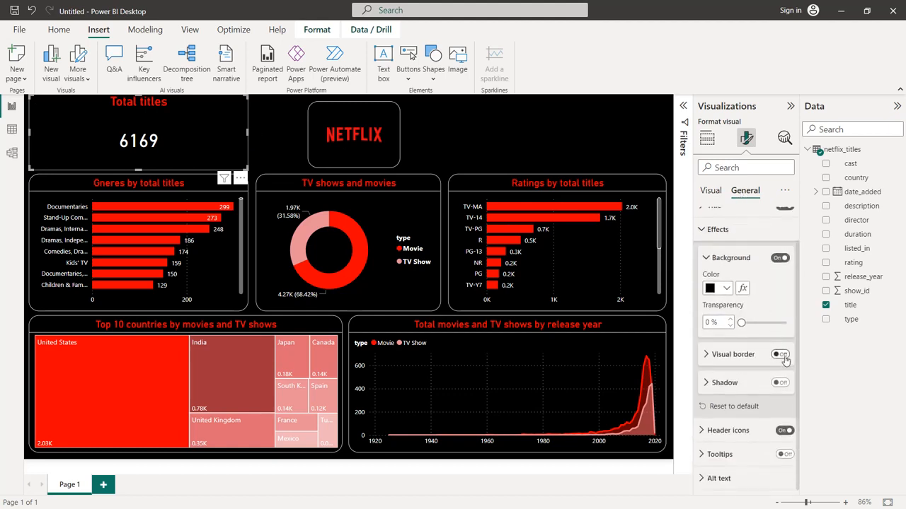
pyautogui.click(731, 357)
pyautogui.scroll(-1, 731, 361)
pyautogui.click(725, 342)
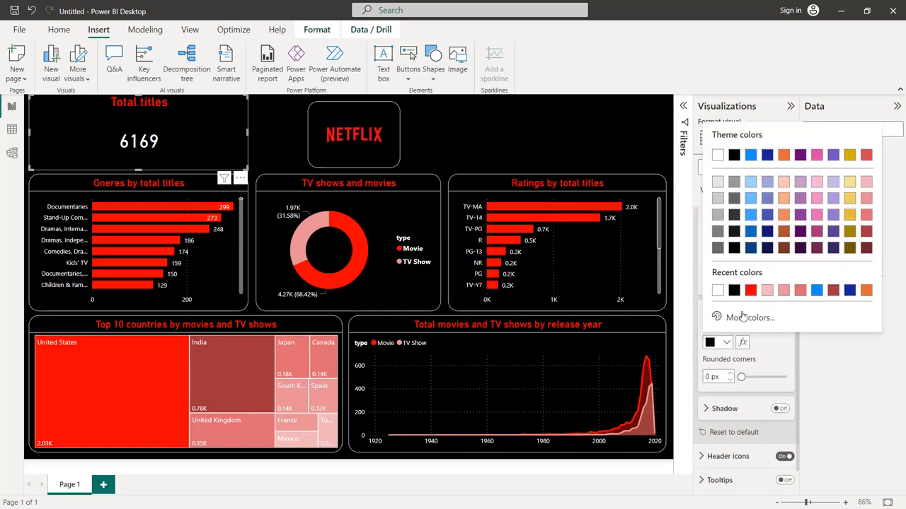
pyautogui.click(713, 293)
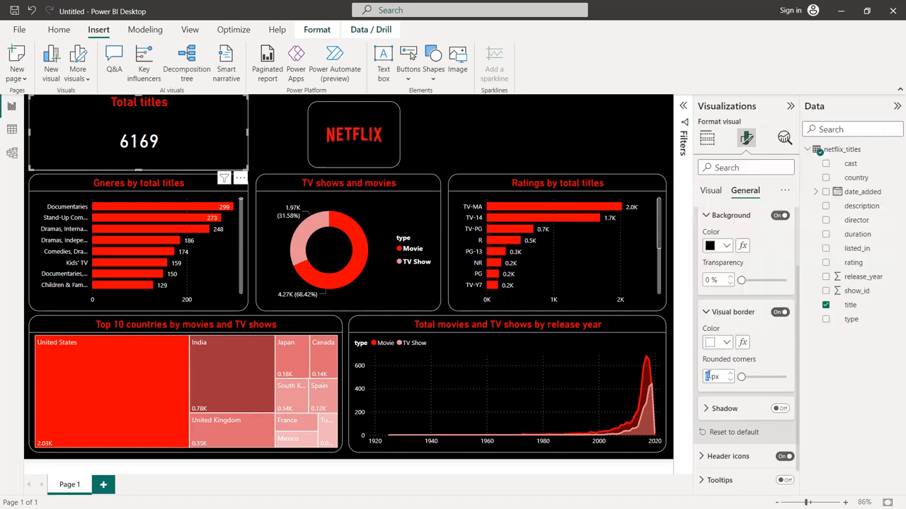
pyautogui.write('20')
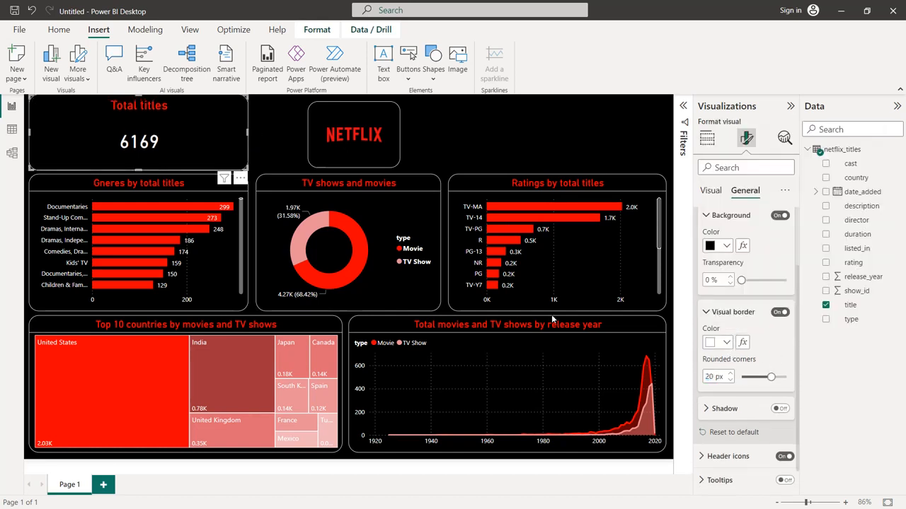
# Shrink the Total titles card and position it above the genres chart, matching the Netflix logo's height and top edge
pyautogui.moveTo(217, 112); pyautogui.dragTo(229, 127)
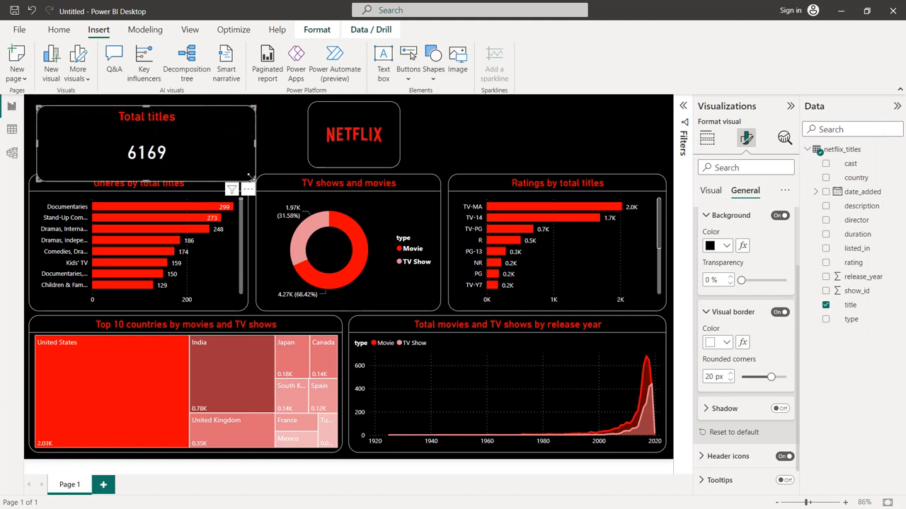
pyautogui.moveTo(248, 177); pyautogui.dragTo(137, 168)
pyautogui.click(89, 103)
pyautogui.click(89, 107)
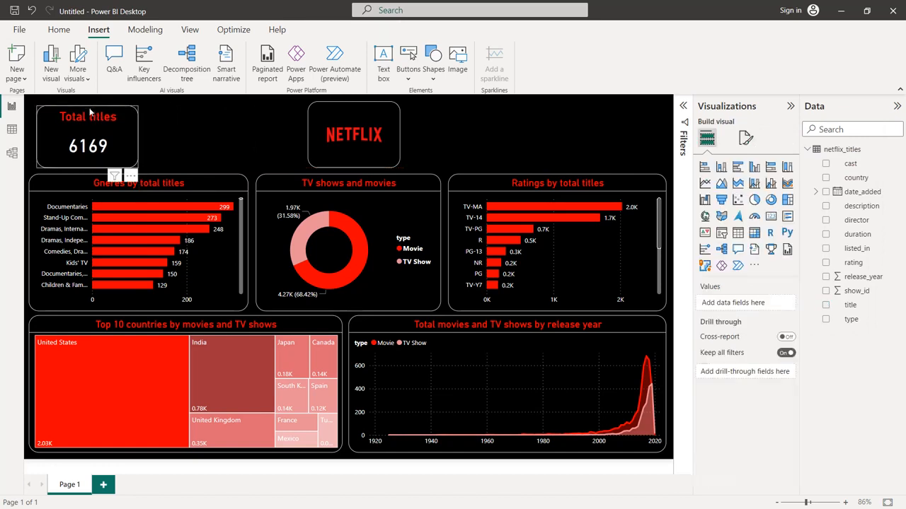
pyautogui.moveTo(87, 105); pyautogui.dragTo(88, 106)
pyautogui.moveTo(88, 168); pyautogui.dragTo(87, 167)
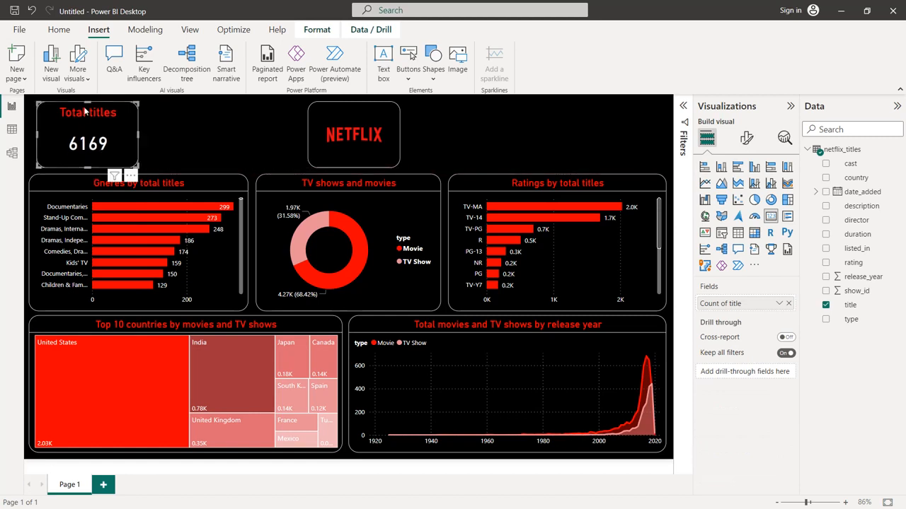
pyautogui.moveTo(90, 108); pyautogui.dragTo(91, 104)
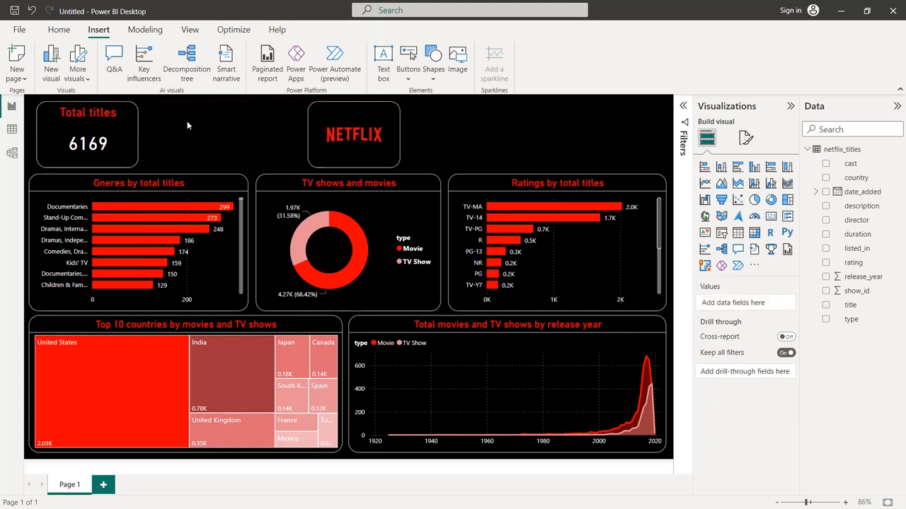
pyautogui.moveTo(136, 140); pyautogui.dragTo(129, 136)
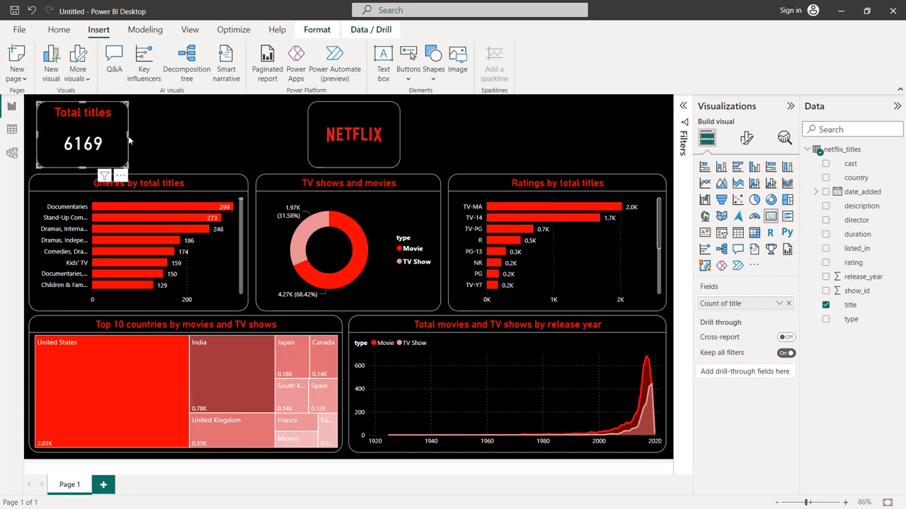
# Paste five copies of the Total titles card and move one to the far right end of the header row
pyautogui.hotkey('ctrl', 'v')
pyautogui.hotkey('ctrl', 'v')
pyautogui.hotkey('ctrl', 'v')
pyautogui.hotkey('ctrl', 'v')
pyautogui.hotkey('ctrl', 'v')
pyautogui.moveTo(119, 147); pyautogui.dragTo(628, 122)
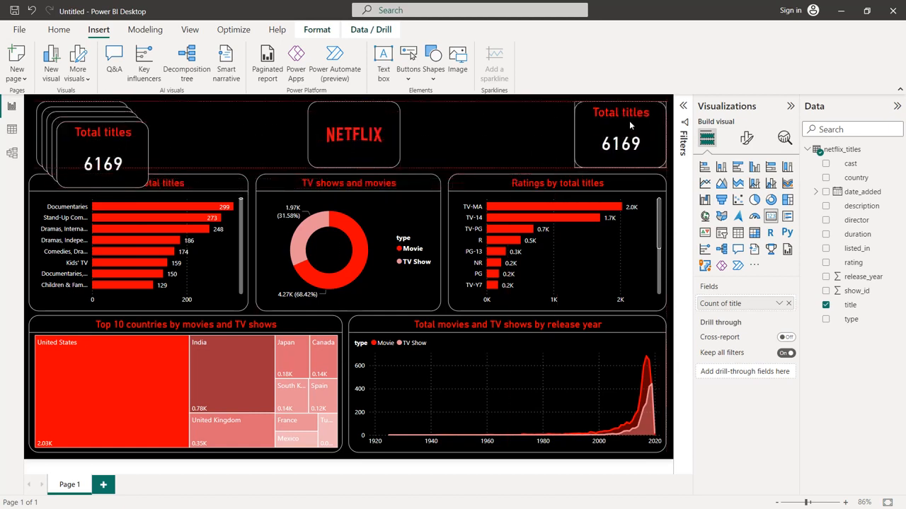
# Place a second card copy beside the rightmost one and narrow both cards from their left edges
pyautogui.moveTo(117, 135); pyautogui.dragTo(533, 133)
pyautogui.click(617, 140)
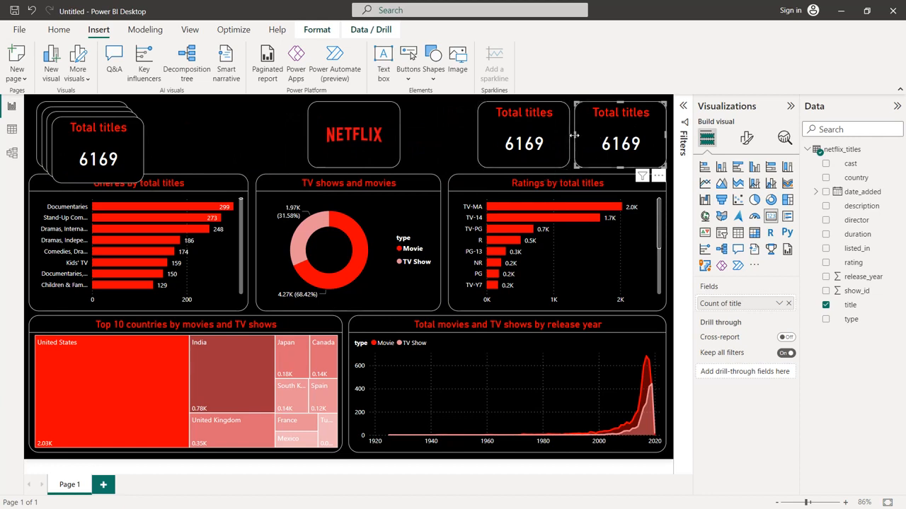
pyautogui.moveTo(570, 141)
pyautogui.mouseDown()
pyautogui.moveTo(583, 134)
pyautogui.moveTo(566, 130)
pyautogui.mouseUp()
pyautogui.moveTo(485, 140); pyautogui.dragTo(495, 140)
# Place a third card copy immediately right of the Netflix logo, then narrow it and the neighbouring card
pyautogui.moveTo(118, 151); pyautogui.dragTo(462, 136)
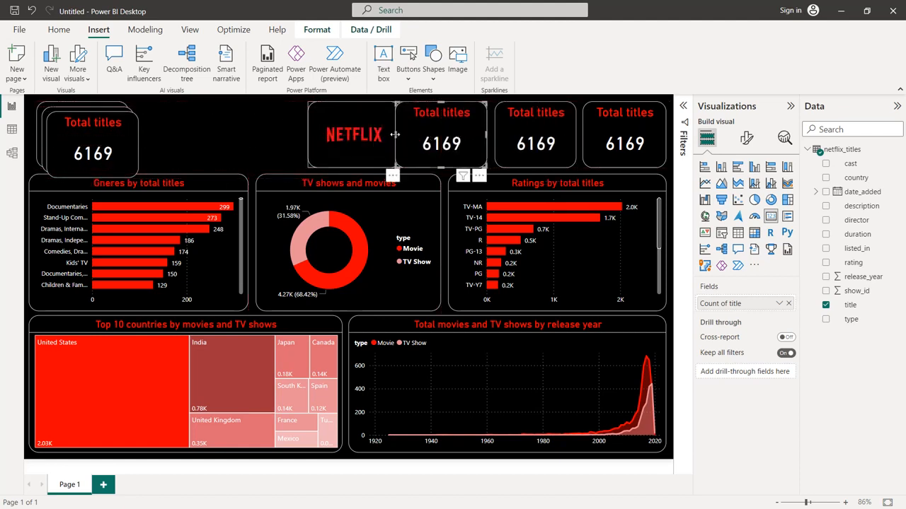
pyautogui.moveTo(393, 139)
pyautogui.mouseDown()
pyautogui.moveTo(411, 140)
pyautogui.moveTo(393, 139)
pyautogui.moveTo(401, 138)
pyautogui.mouseUp()
pyautogui.click(499, 134)
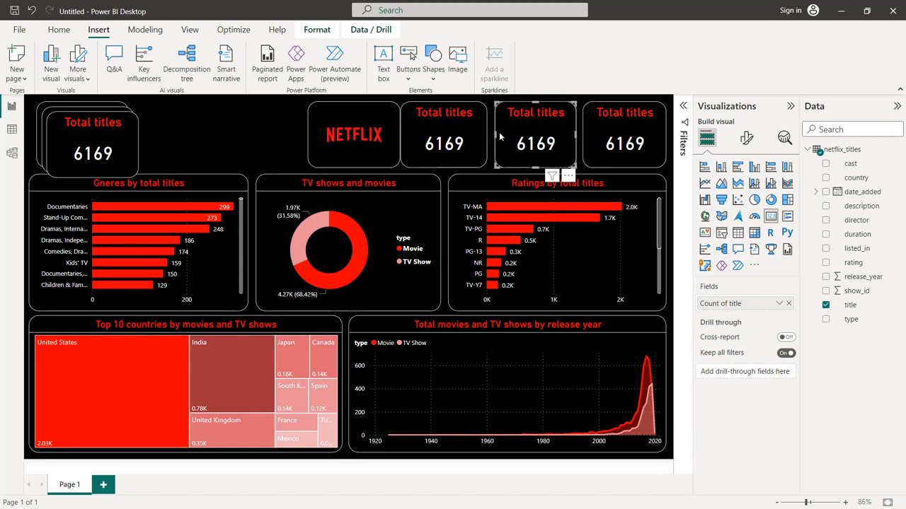
pyautogui.moveTo(496, 136); pyautogui.dragTo(500, 136)
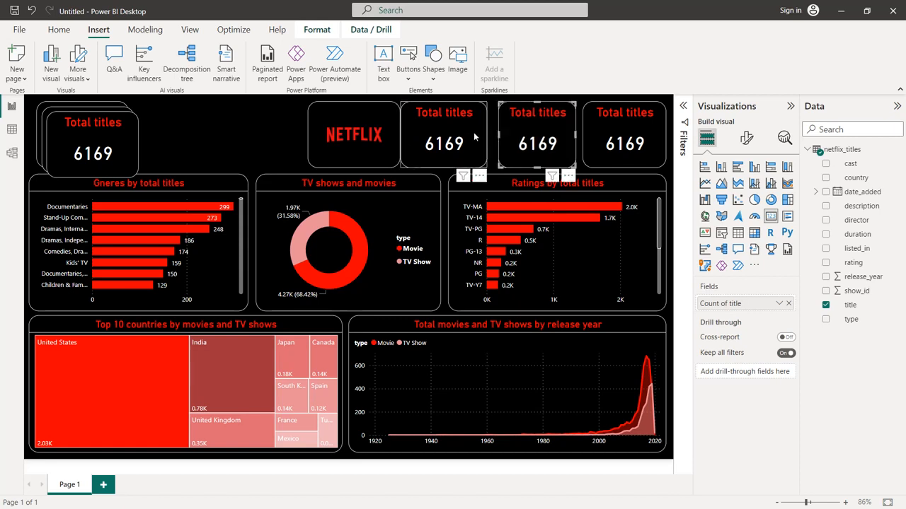
# Adjust the positions and widths of the three cards right of the Netflix logo so their gaps are even
pyautogui.click(474, 133)
pyautogui.click(397, 142)
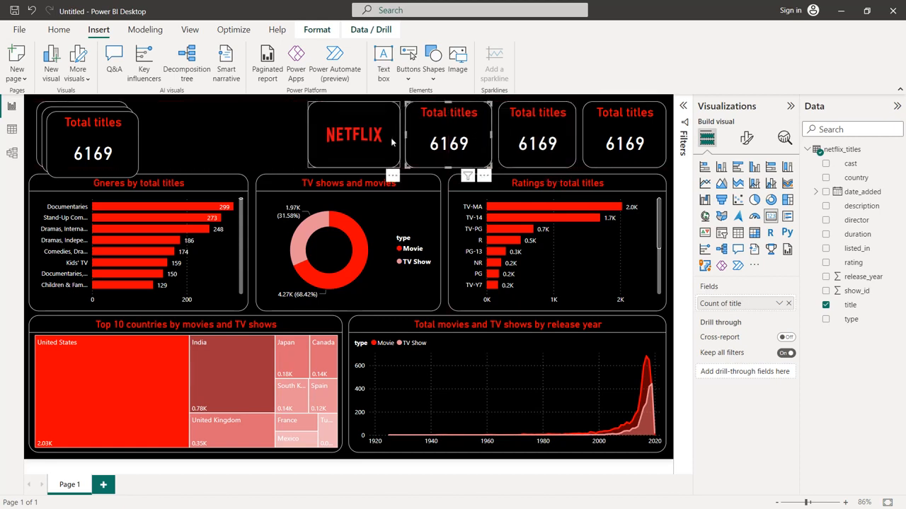
pyautogui.click(600, 139)
pyautogui.moveTo(584, 139); pyautogui.dragTo(558, 137)
pyautogui.moveTo(464, 135); pyautogui.dragTo(466, 135)
pyautogui.click(278, 128)
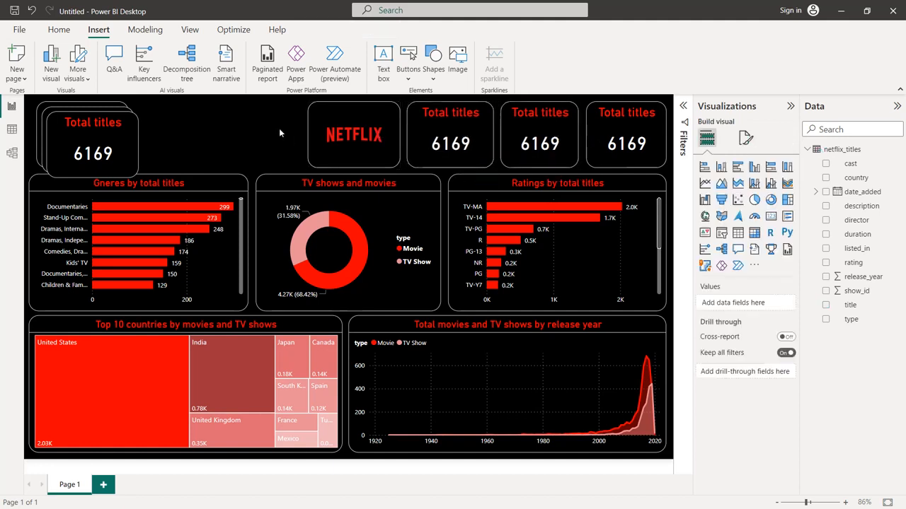
# Arrange the remaining two card copies between the first card and the Netflix logo, narrowing the three cards to fit evenly
pyautogui.moveTo(106, 132); pyautogui.dragTo(269, 125)
pyautogui.moveTo(211, 135); pyautogui.dragTo(222, 139)
pyautogui.moveTo(76, 141); pyautogui.dragTo(125, 140)
pyautogui.click(97, 139)
pyautogui.click(151, 141)
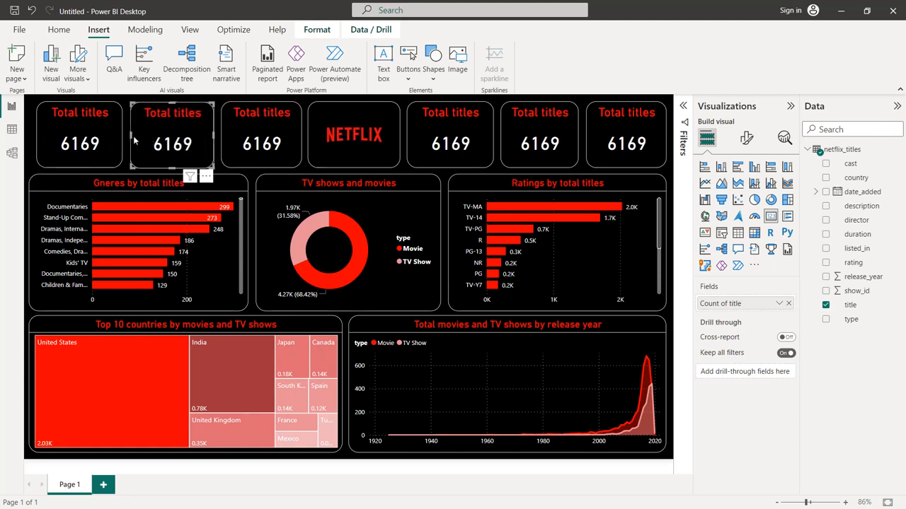
pyautogui.click(112, 143)
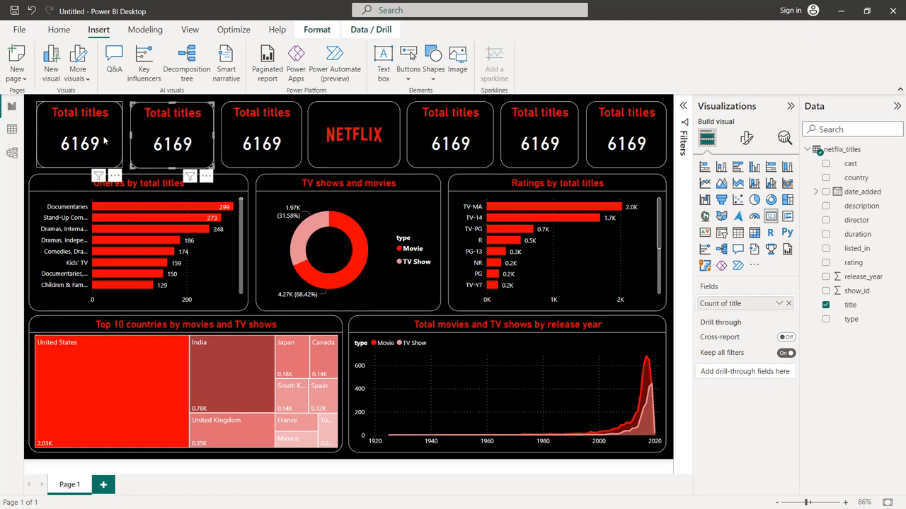
# Replace the title field in the second card from the left with a distinct count of rating
pyautogui.click(471, 349)
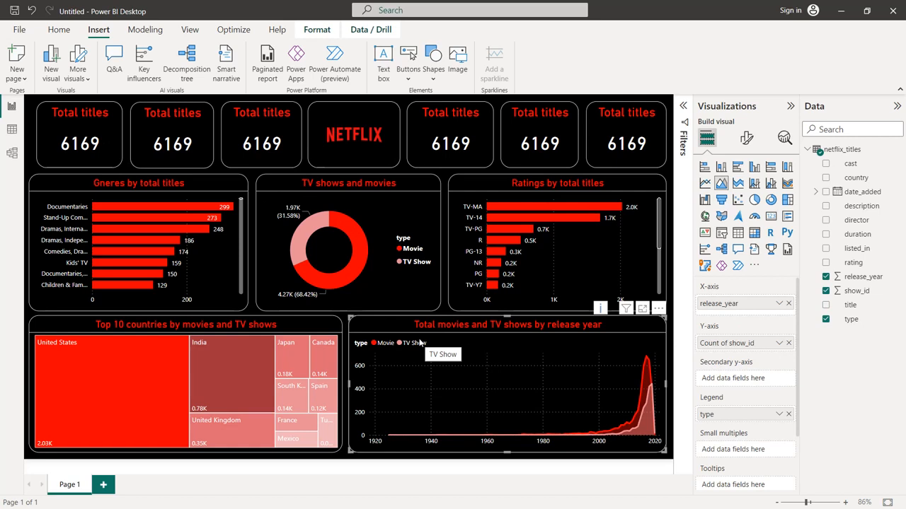
pyautogui.click(187, 118)
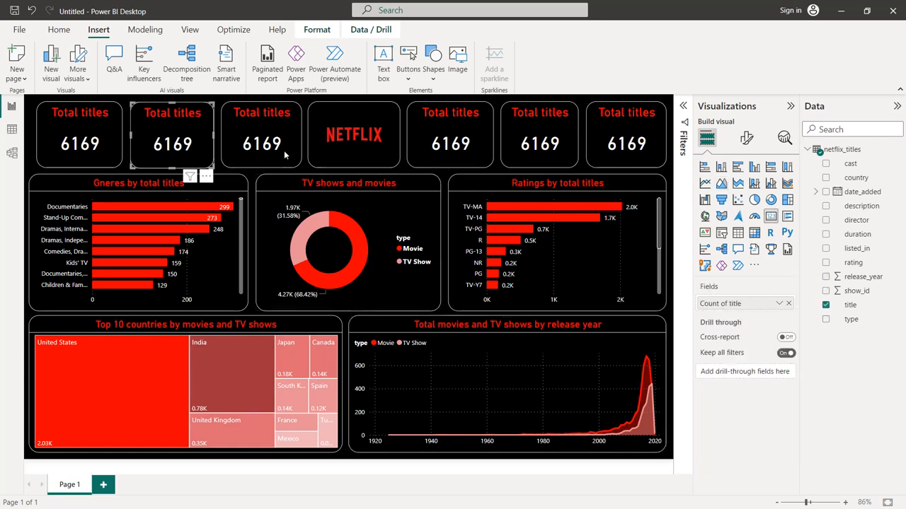
pyautogui.click(788, 304)
pyautogui.moveTo(854, 262); pyautogui.dragTo(757, 304)
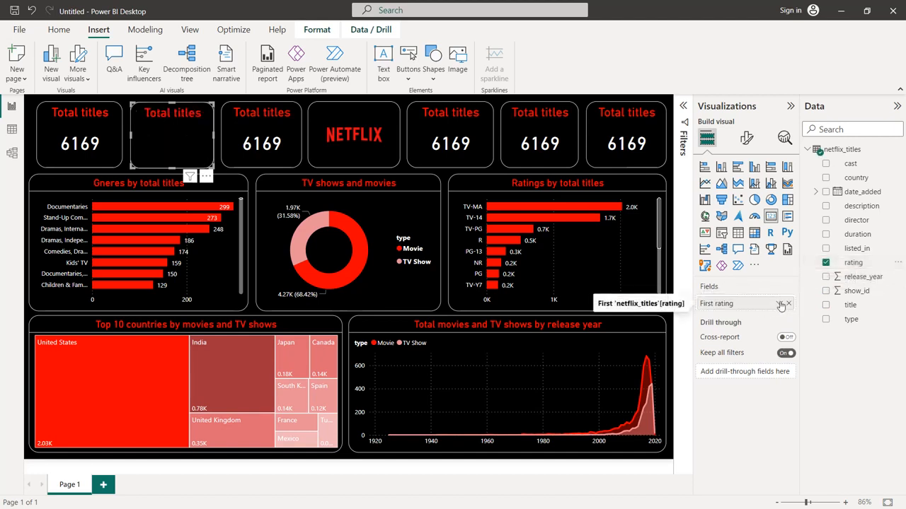
pyautogui.click(779, 303)
pyautogui.click(806, 371)
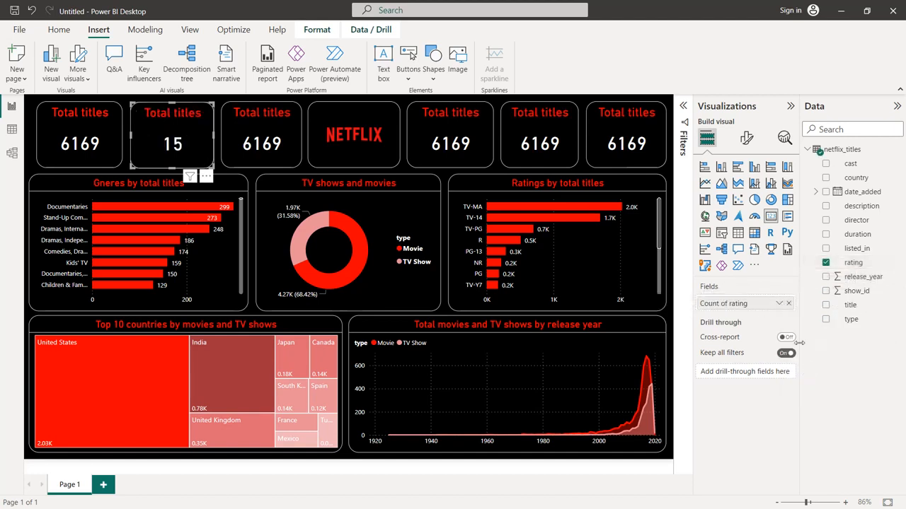
# Change the rating card's title to "Total ratings"
pyautogui.click(746, 139)
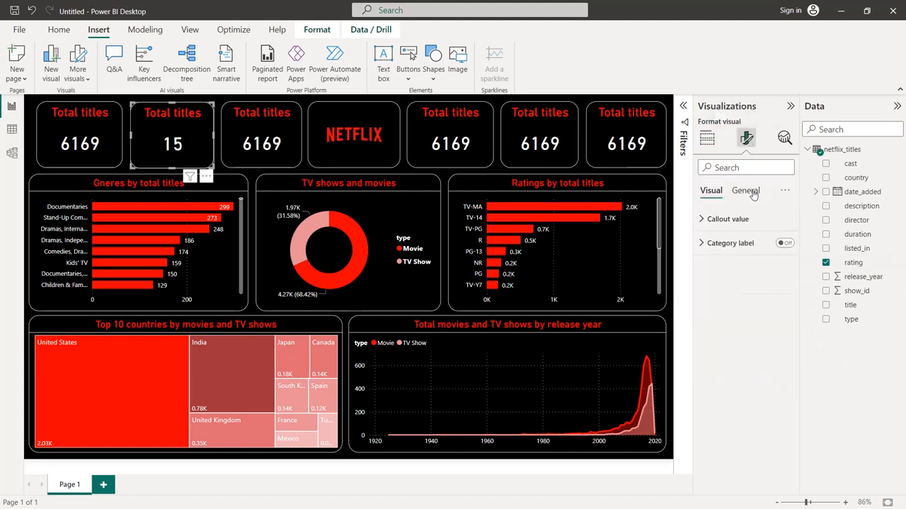
pyautogui.click(745, 190)
pyautogui.click(740, 242)
pyautogui.doubleClick(741, 301)
pyautogui.write('ratings')
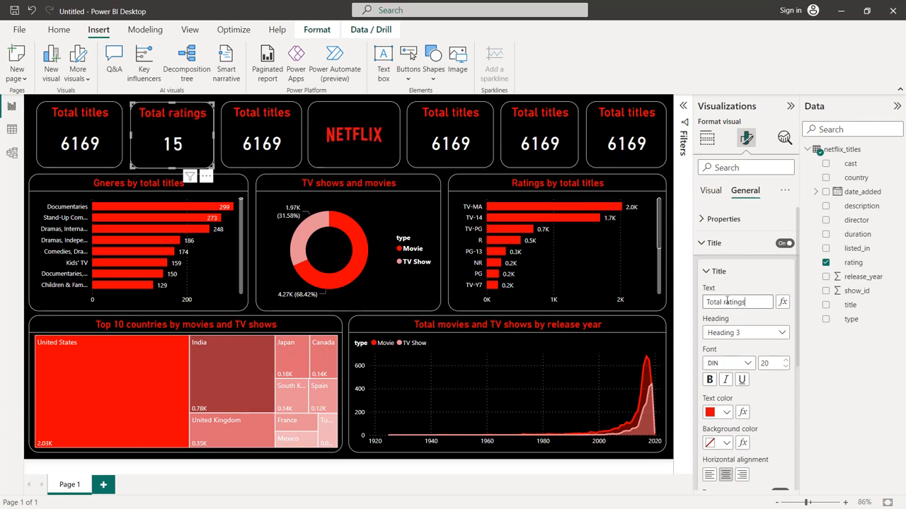
# Change the title of the card directly left of the Netflix logo to "Total genres"
pyautogui.click(281, 123)
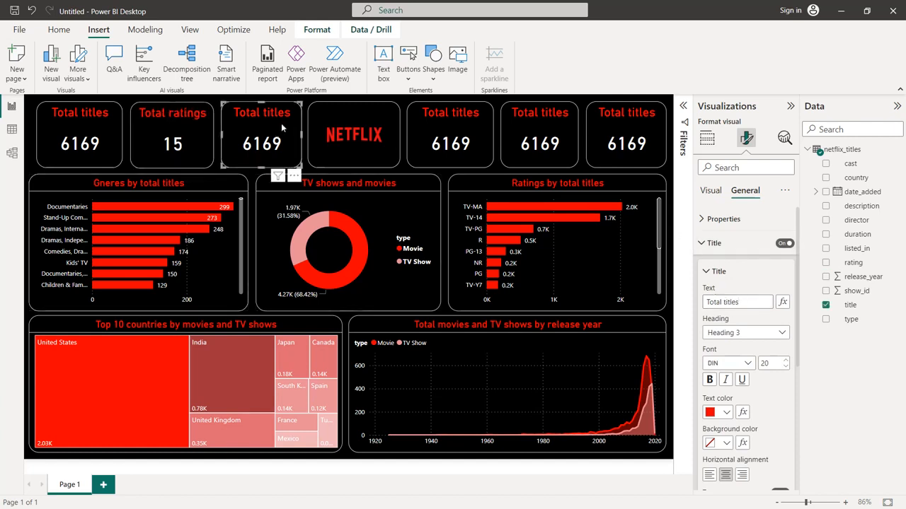
pyautogui.click(717, 247)
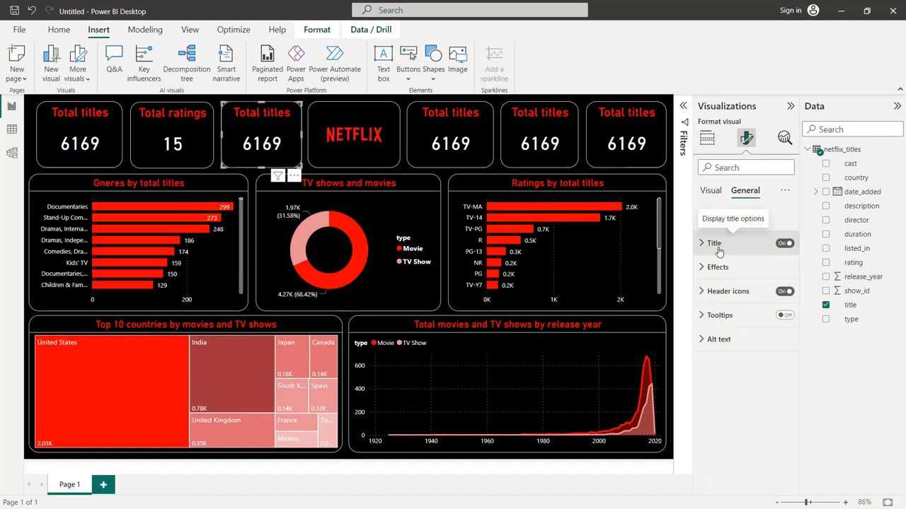
pyautogui.click(716, 244)
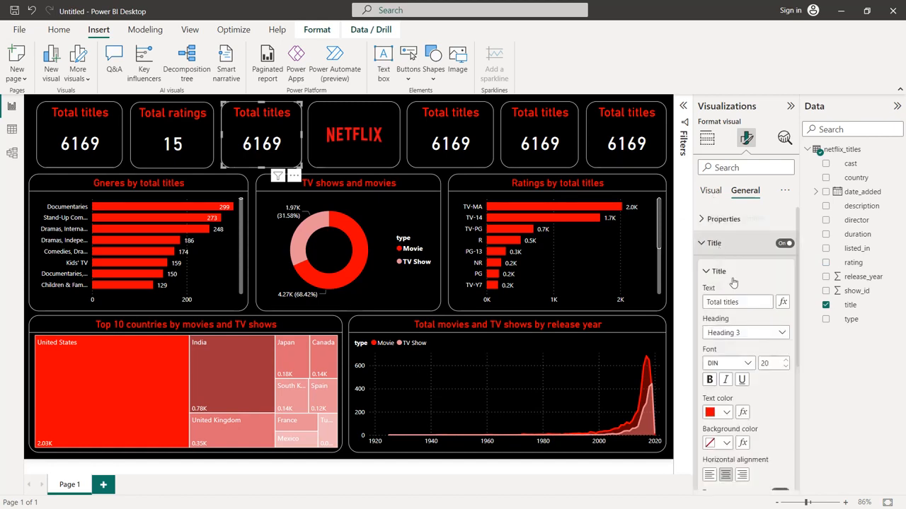
pyautogui.doubleClick(735, 302)
pyautogui.write('genr')
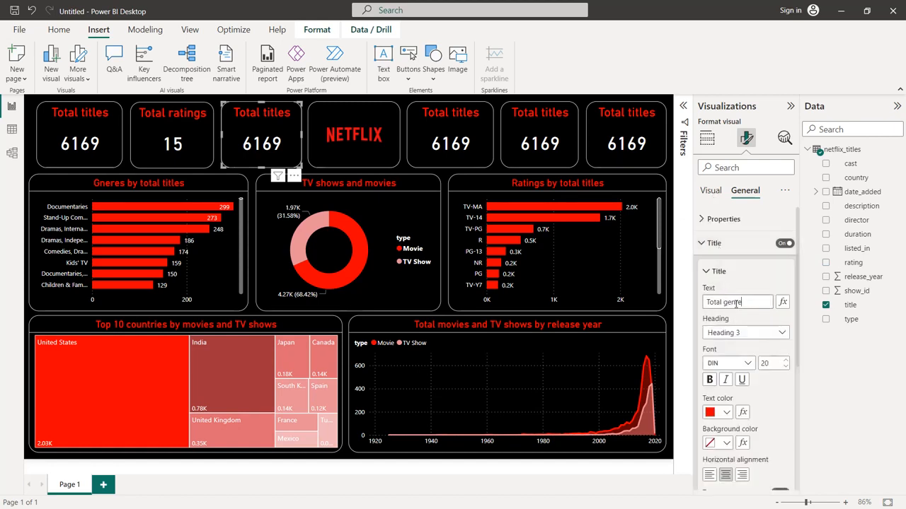
# Replace the title field in the Total genres card with a distinct count of listed_in
pyautogui.click(706, 137)
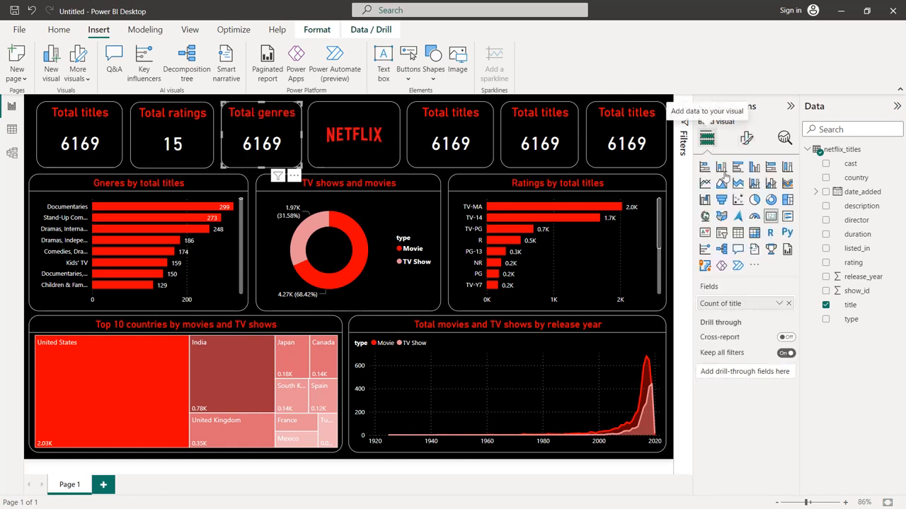
pyautogui.click(789, 304)
pyautogui.moveTo(856, 252); pyautogui.dragTo(778, 306)
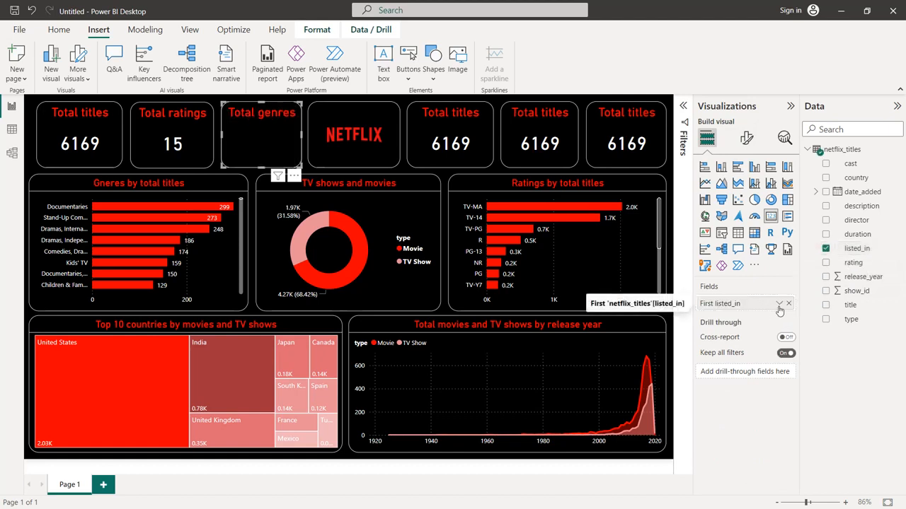
pyautogui.click(779, 305)
pyautogui.click(815, 365)
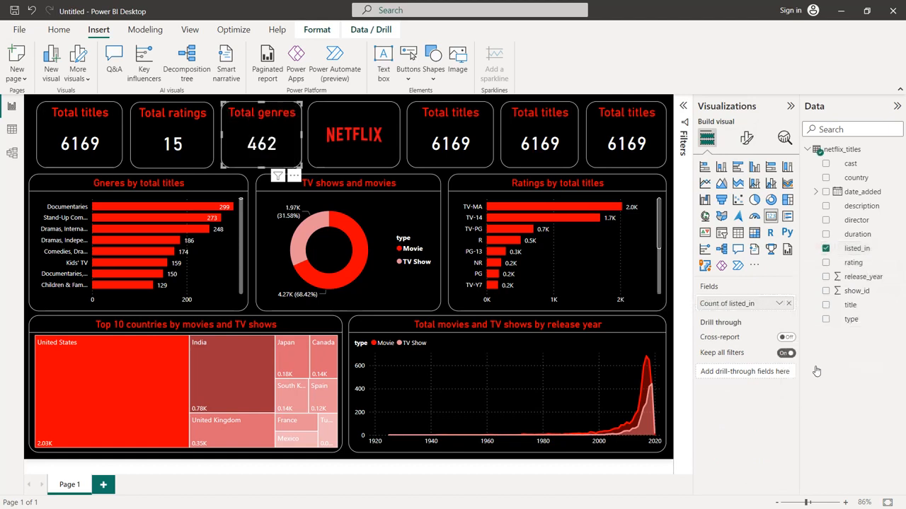
# Replace the title field in the card directly right of the Netflix logo with the minimum of release_year
pyautogui.click(468, 119)
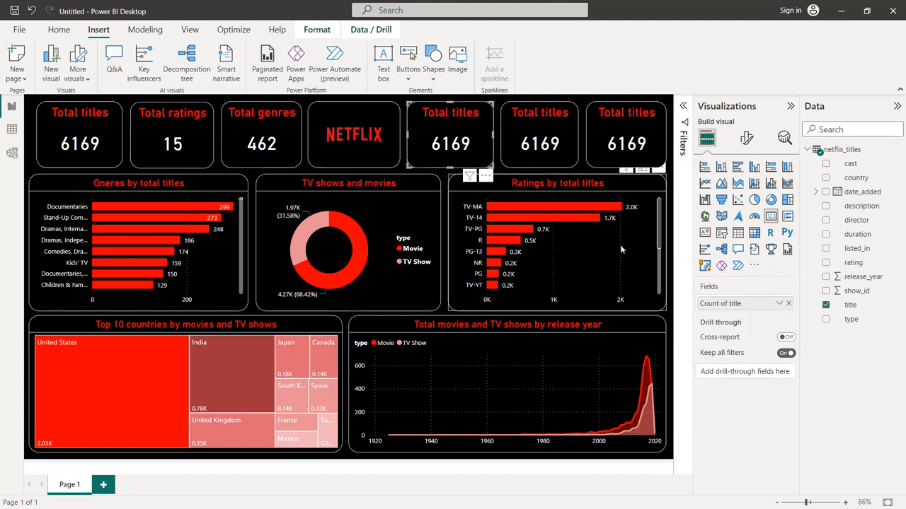
pyautogui.click(789, 304)
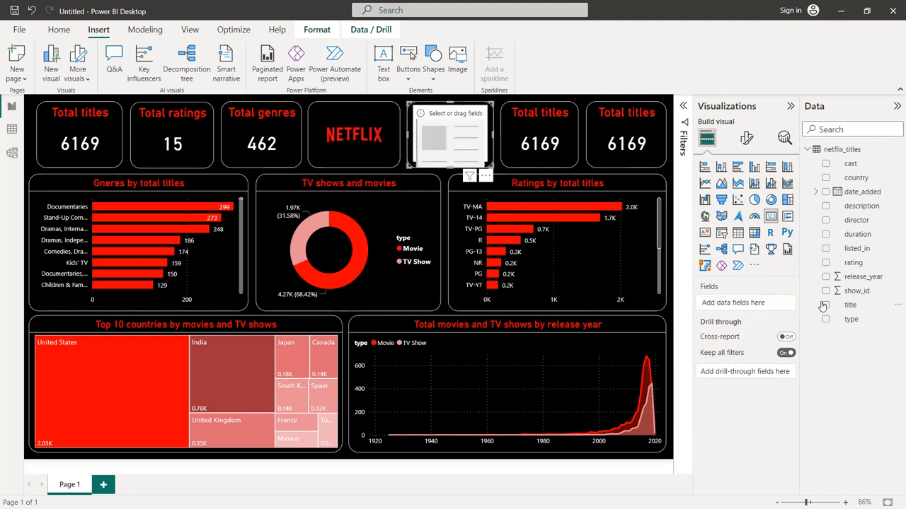
pyautogui.moveTo(858, 281); pyautogui.dragTo(751, 305)
pyautogui.click(779, 304)
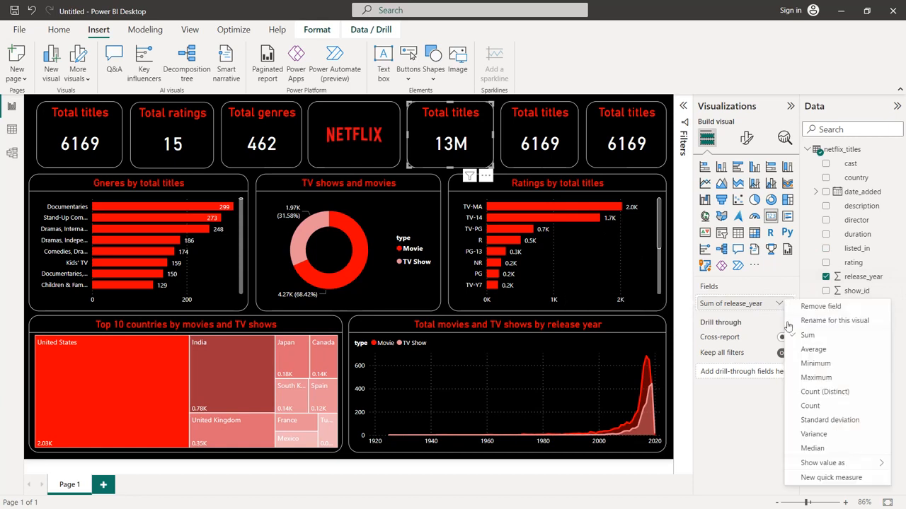
pyautogui.click(814, 379)
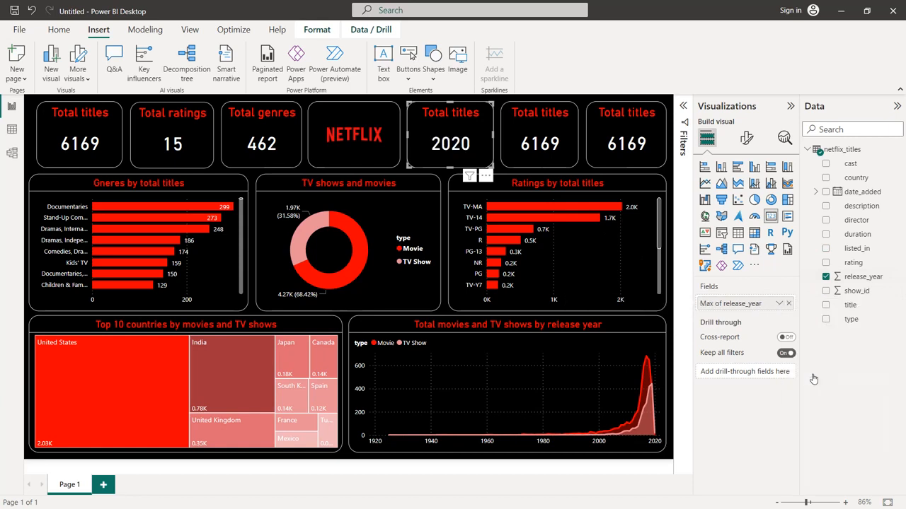
pyautogui.click(778, 304)
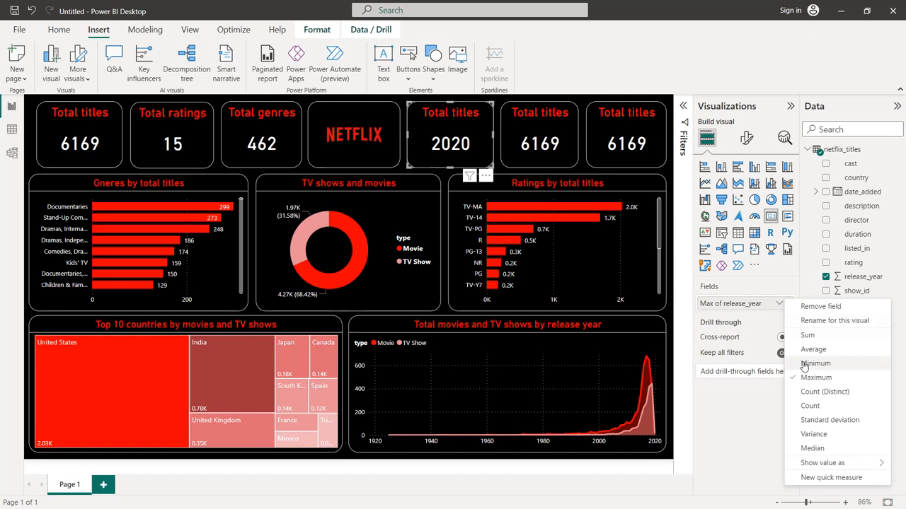
pyautogui.click(813, 364)
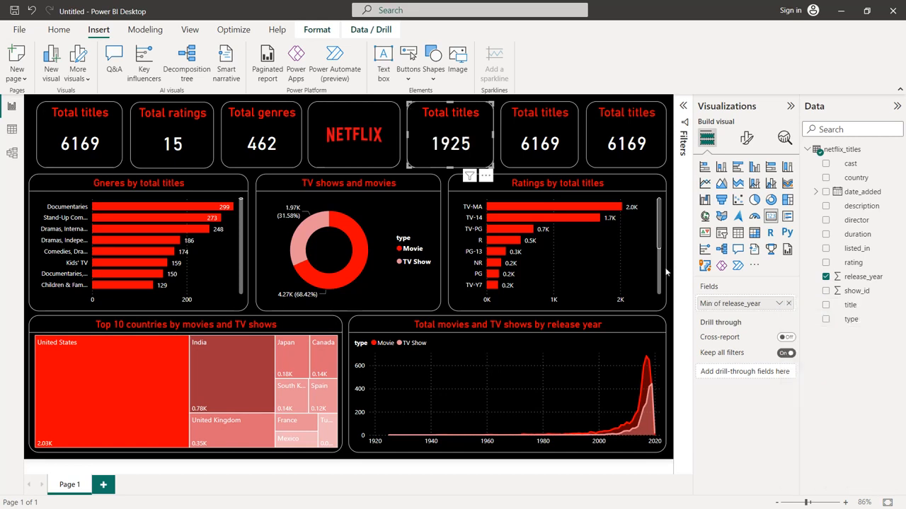
# Change the title of the minimum release_year card to "Start date"
pyautogui.click(747, 138)
pyautogui.click(746, 192)
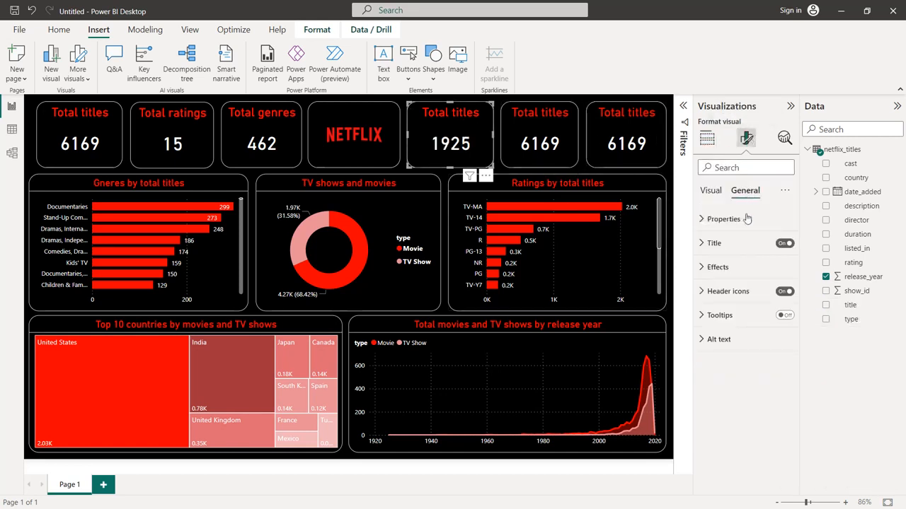
pyautogui.click(734, 244)
pyautogui.tripleClick(724, 301)
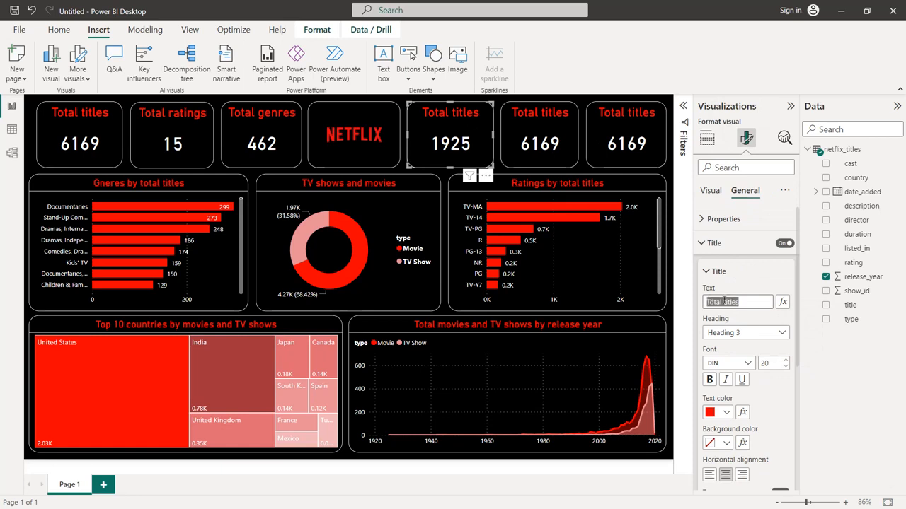
pyautogui.write('Start date')
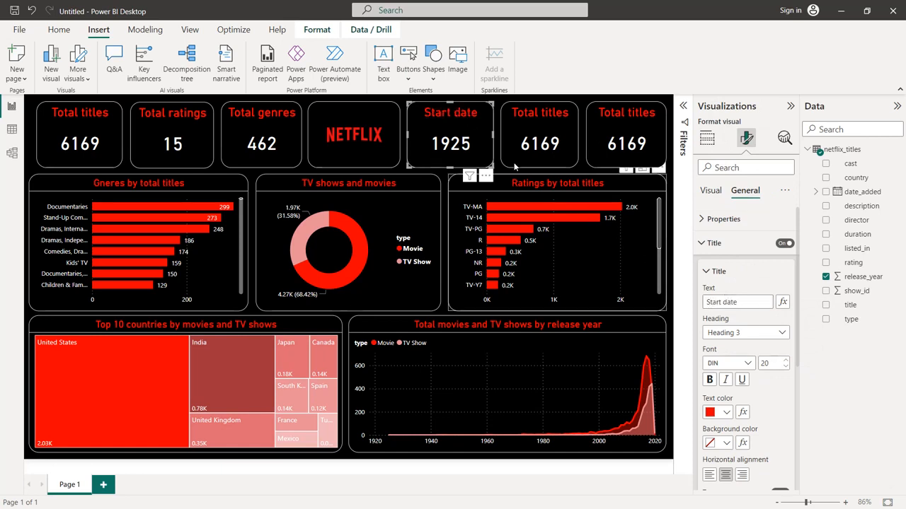
# Change the title of the card directly right of the Start date card to "End date"
pyautogui.click(524, 133)
pyautogui.tripleClick(736, 303)
pyautogui.write('End')
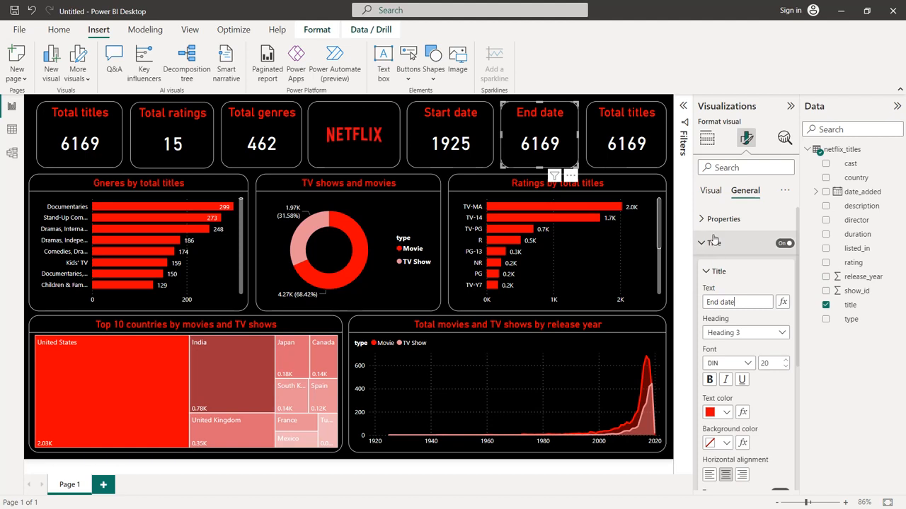
# Replace the title field in the End date card with the maximum of release_year
pyautogui.click(711, 192)
pyautogui.click(709, 140)
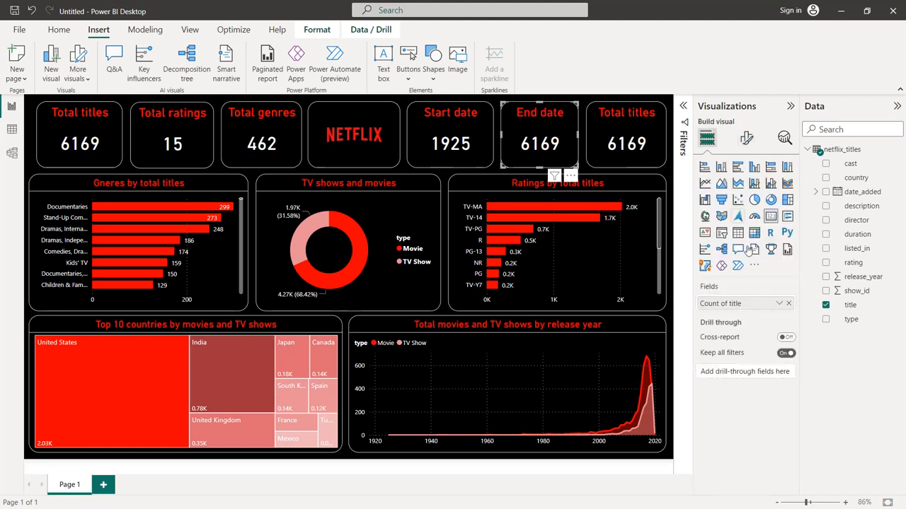
pyautogui.click(791, 304)
pyautogui.moveTo(862, 277); pyautogui.dragTo(754, 303)
pyautogui.click(779, 303)
pyautogui.click(816, 378)
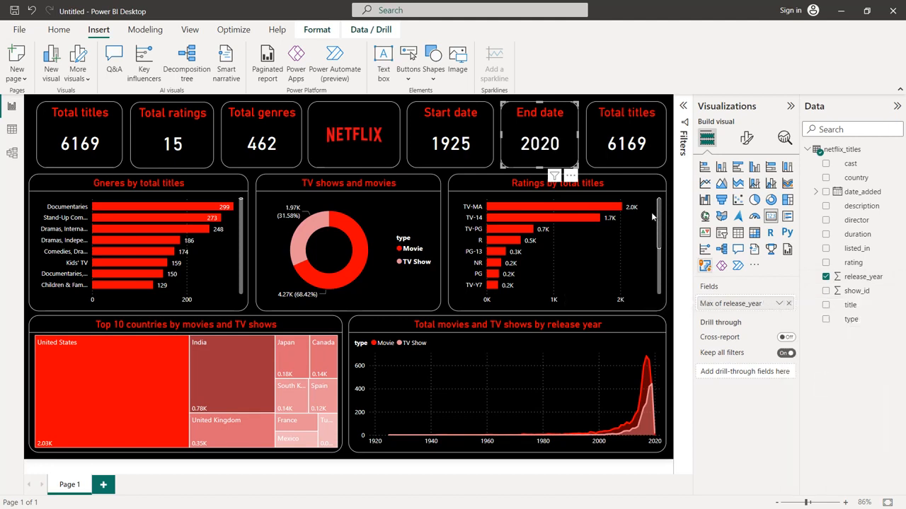
# Replace the title field in the last card of the header row with a distinct count of country
pyautogui.click(628, 131)
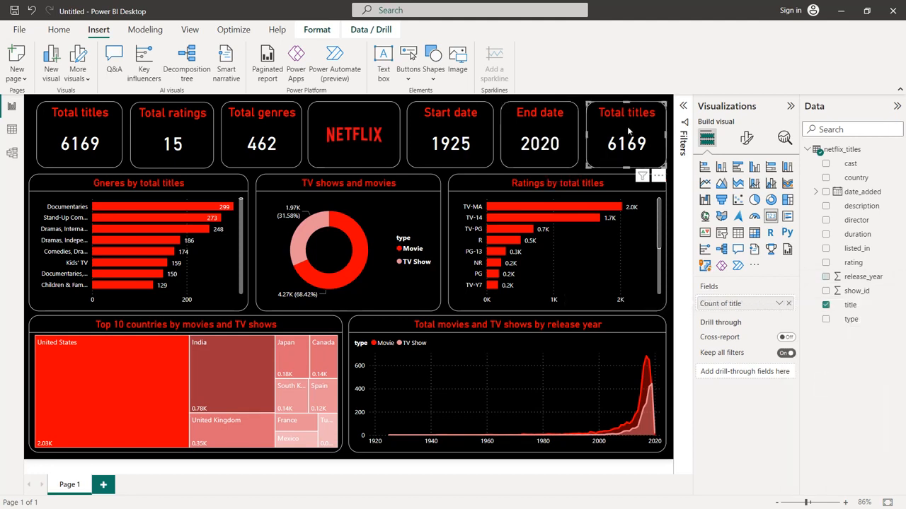
pyautogui.click(788, 304)
pyautogui.moveTo(855, 177); pyautogui.dragTo(758, 301)
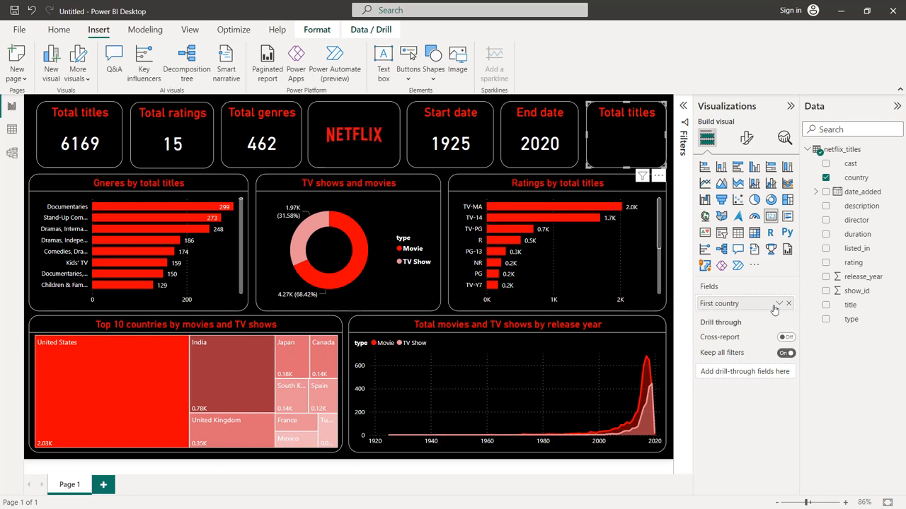
pyautogui.click(781, 306)
pyautogui.click(808, 367)
# Change the title of the country count card to "Locations"
pyautogui.click(746, 139)
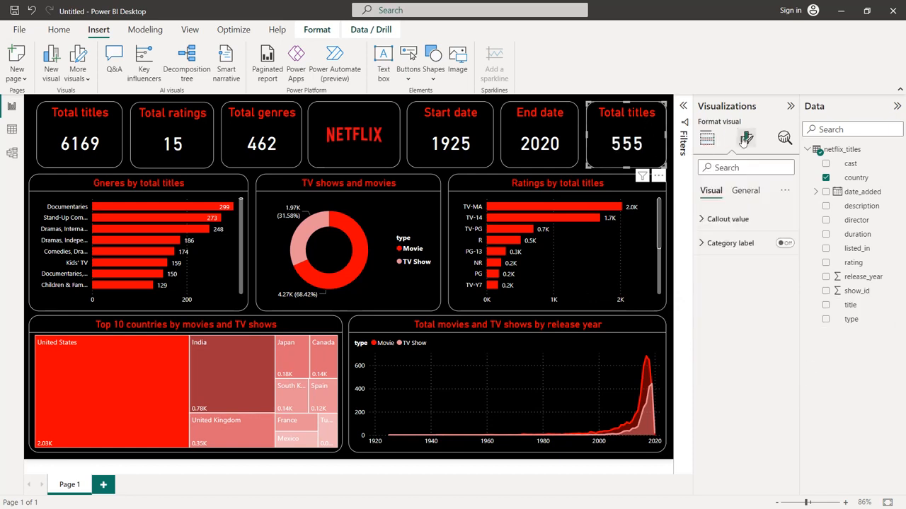
pyautogui.click(749, 221)
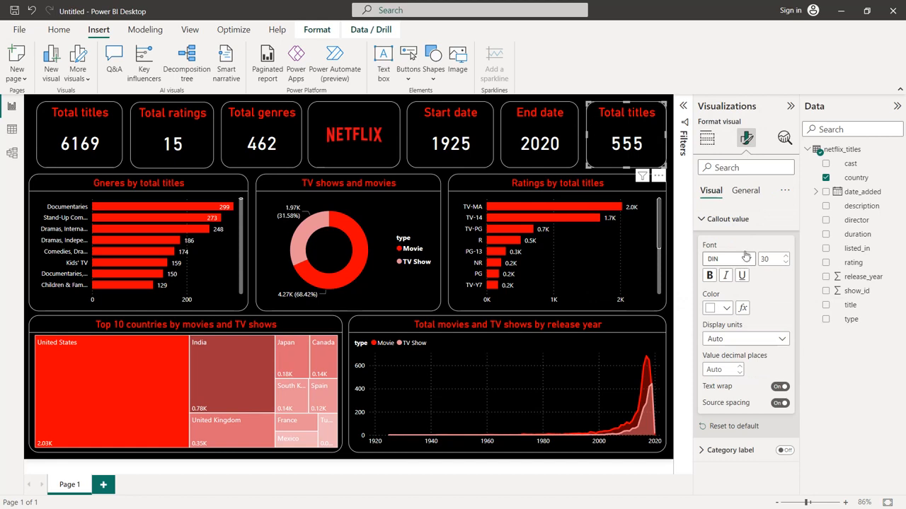
pyautogui.click(743, 192)
pyautogui.click(748, 243)
pyautogui.tripleClick(727, 297)
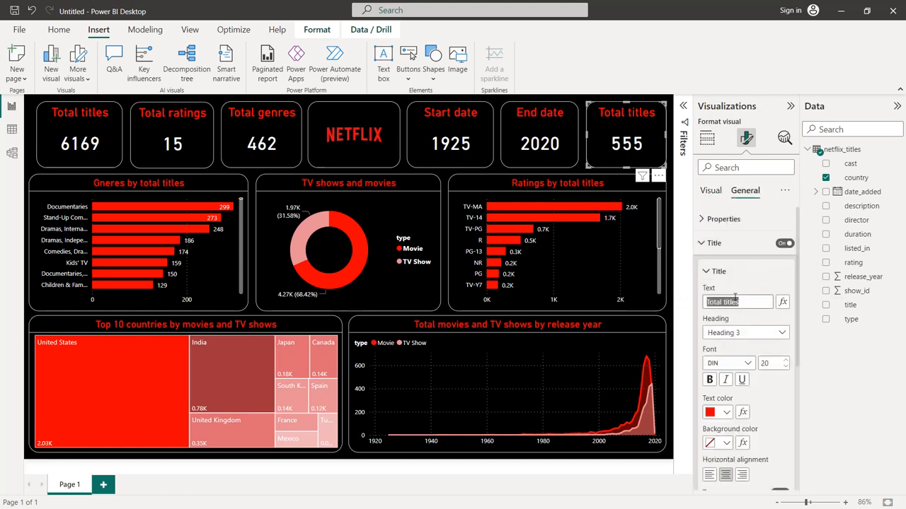
pyautogui.write('LOcations')
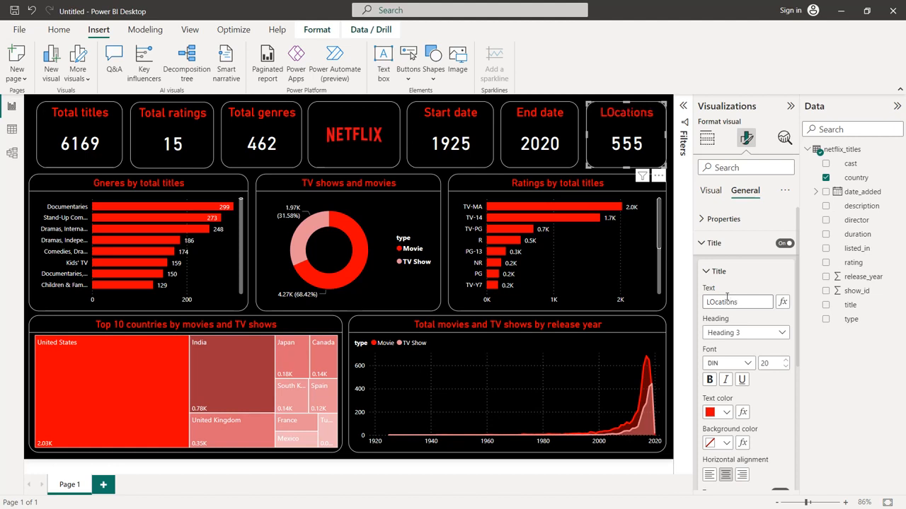
pyautogui.press('BackSpace')
# Collapse the Visualizations and Data panes to give the finished report more room
pyautogui.click(790, 105)
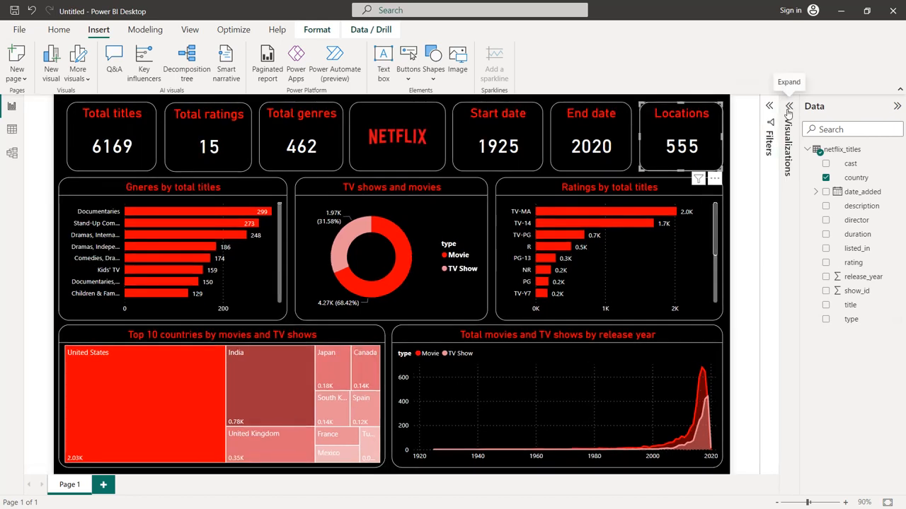
pyautogui.click(893, 110)
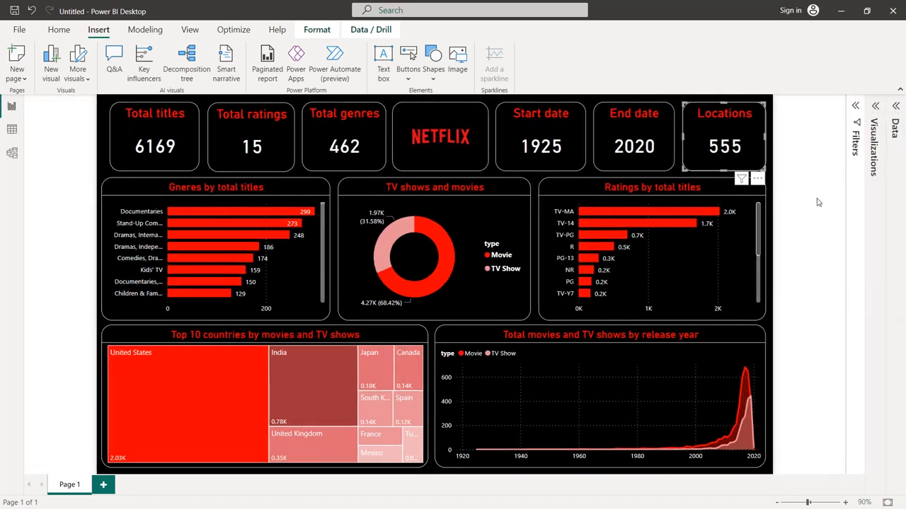